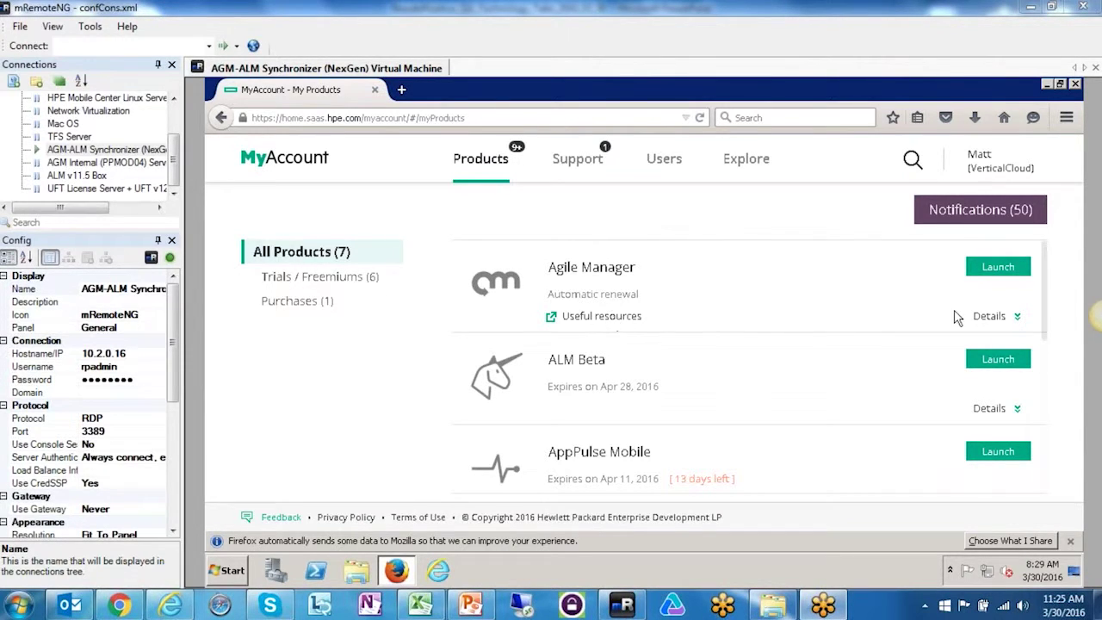
- Launch Agile Manager, dismiss the Firefox notice, and expand the masthead to show user and workspace
click(996, 268)
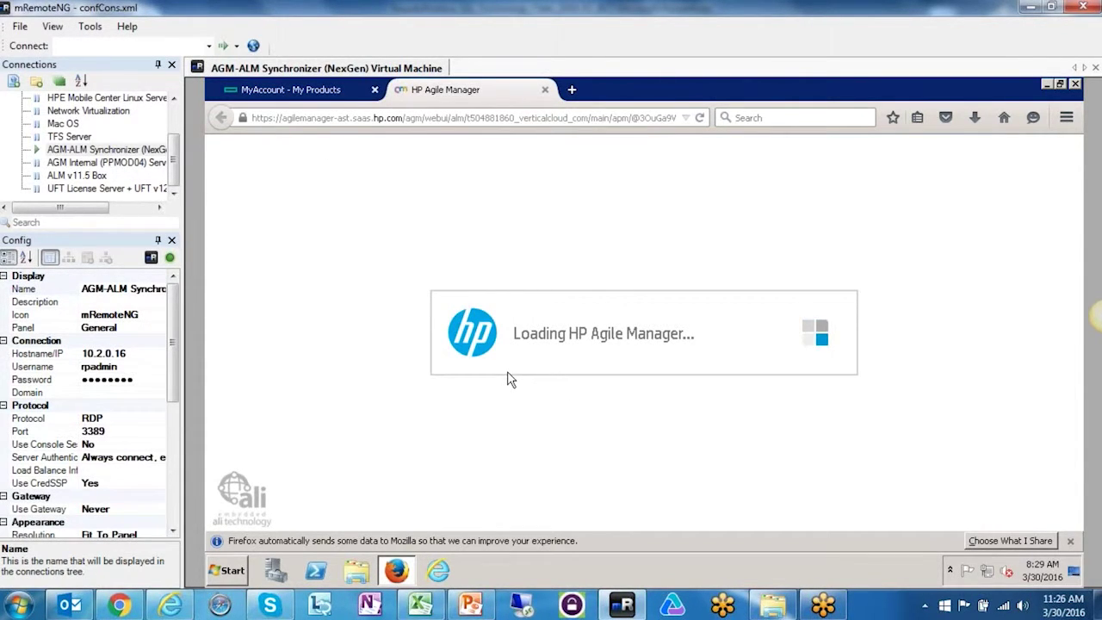
click(1070, 541)
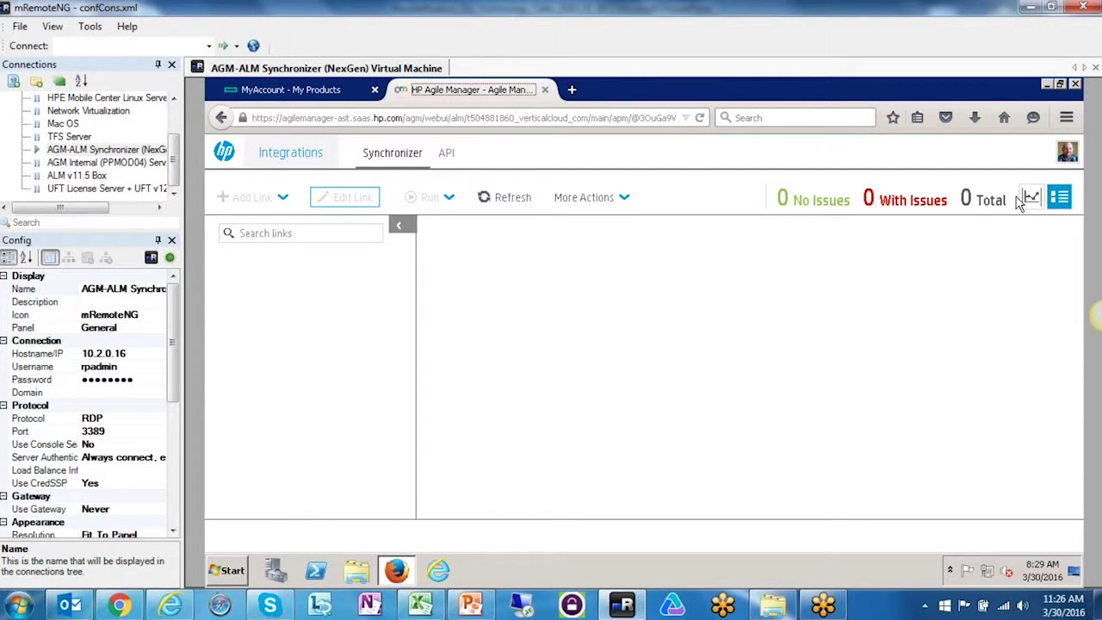
click(1052, 156)
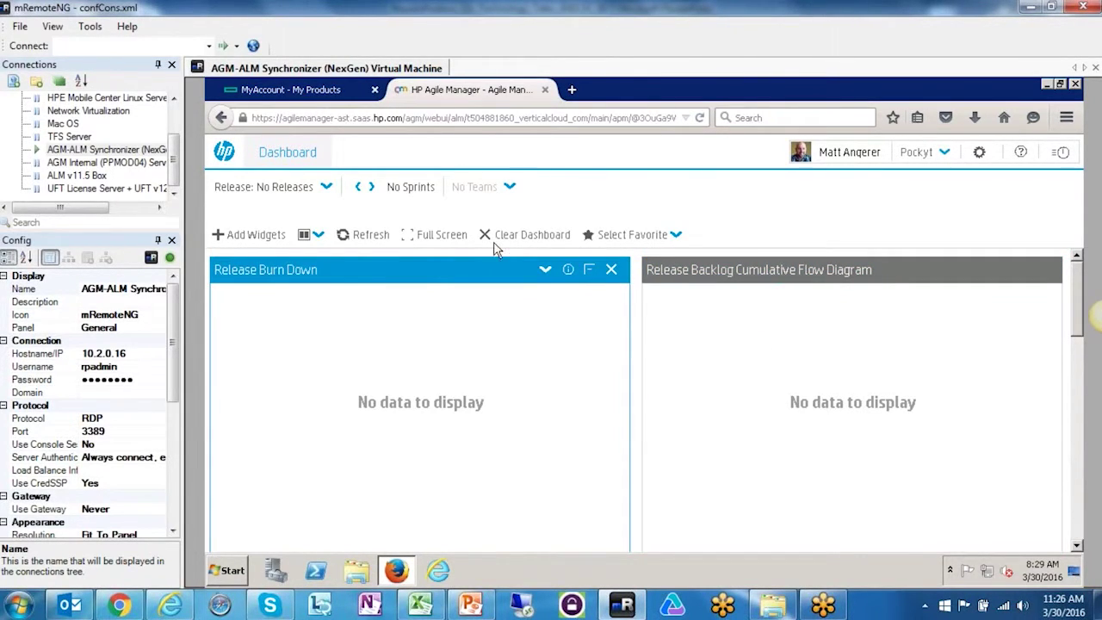
- Go from the module menu to the Site administration area with the workspace list
click(267, 162)
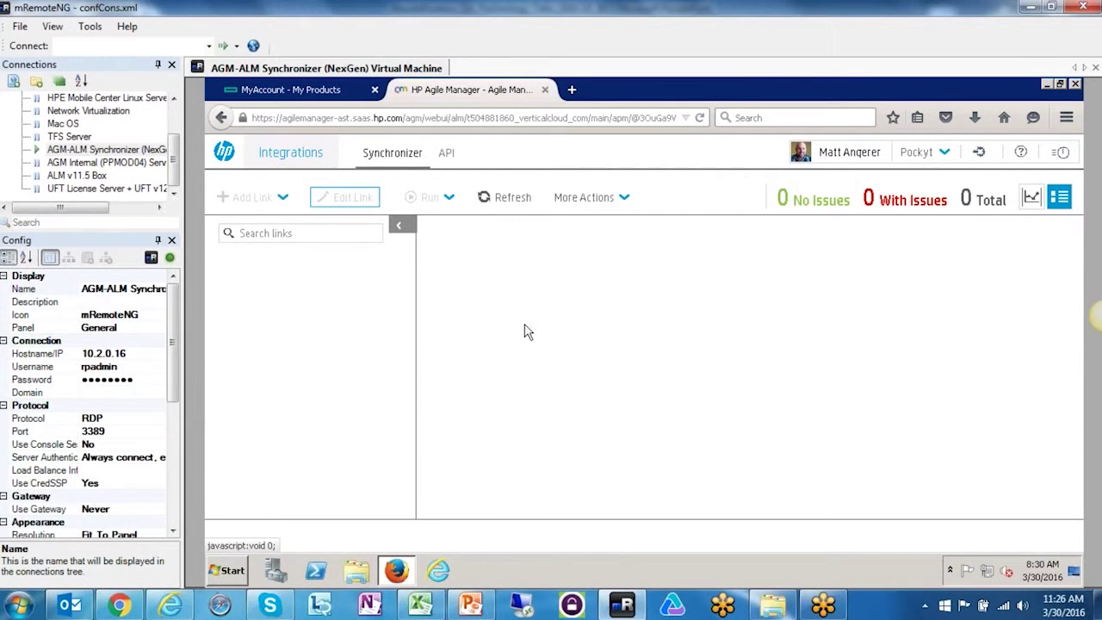
mouse_move(284, 155)
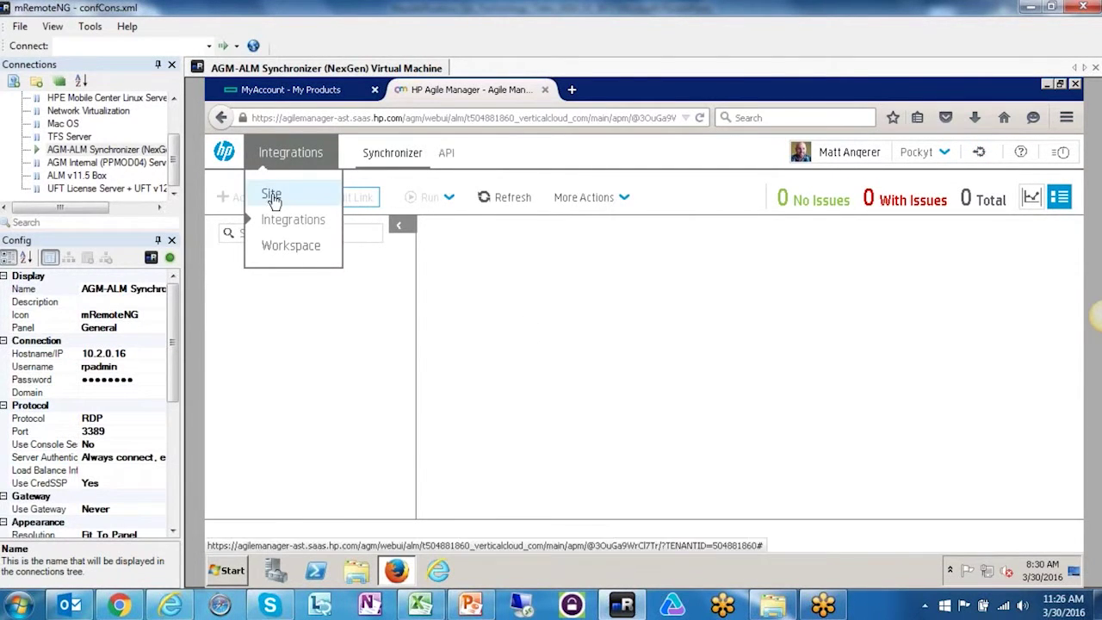
click(272, 196)
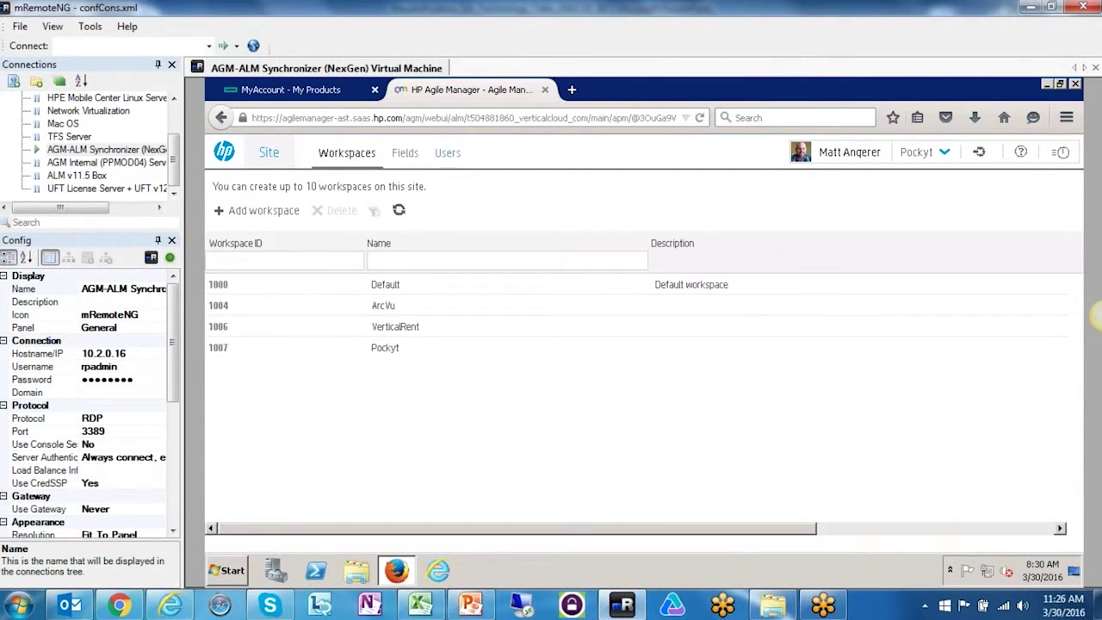
- Review the integration user's role assignments under Users, then return to the Integrations area
click(448, 155)
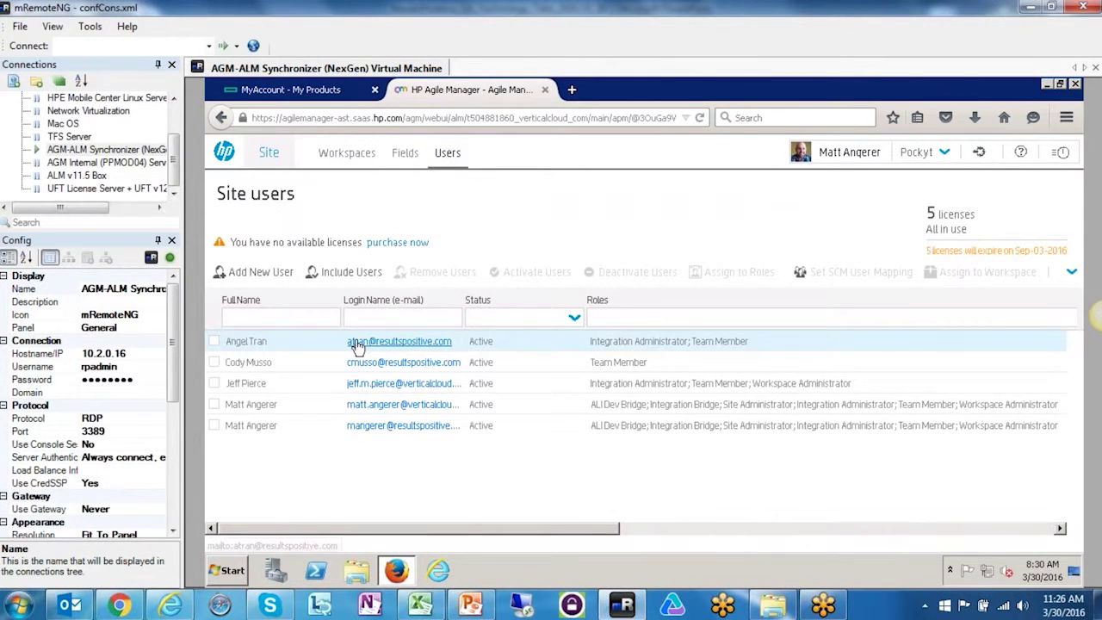
click(215, 406)
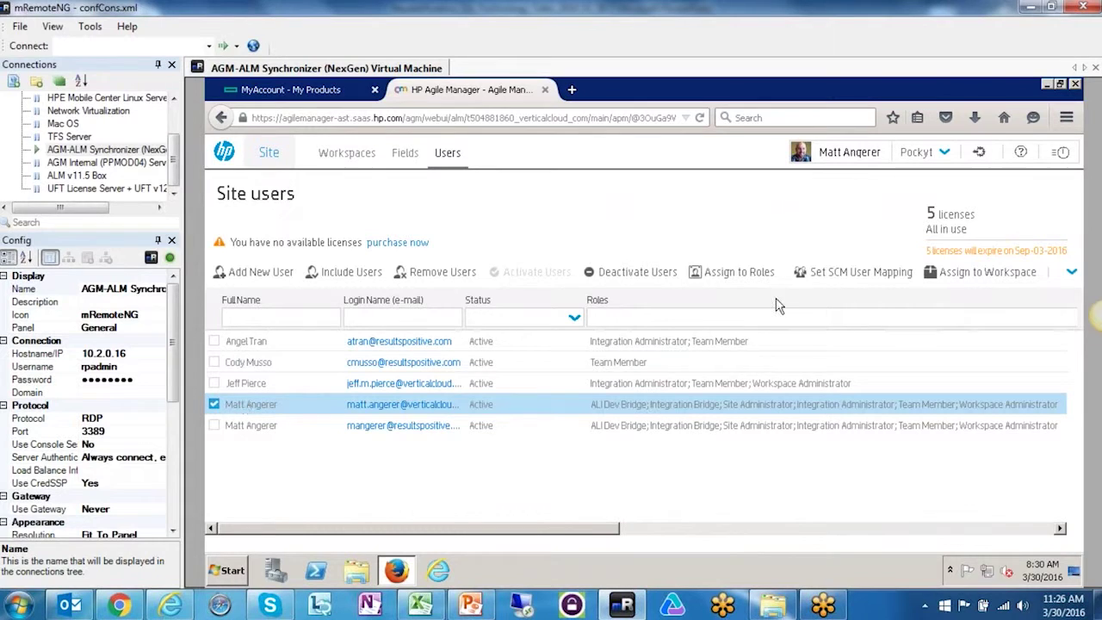
click(736, 274)
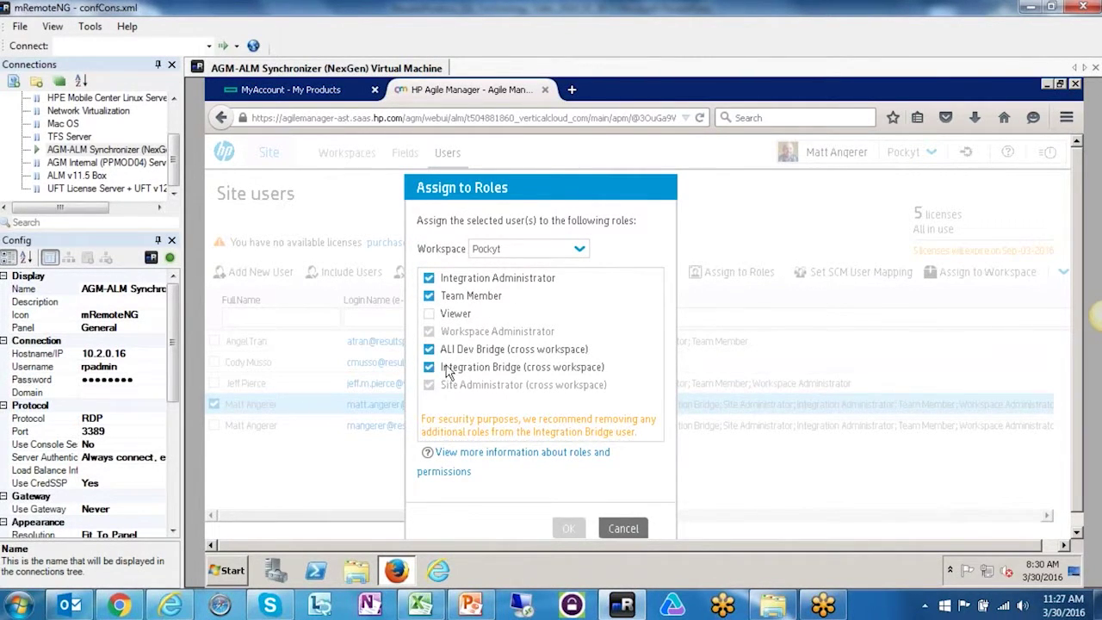
click(623, 528)
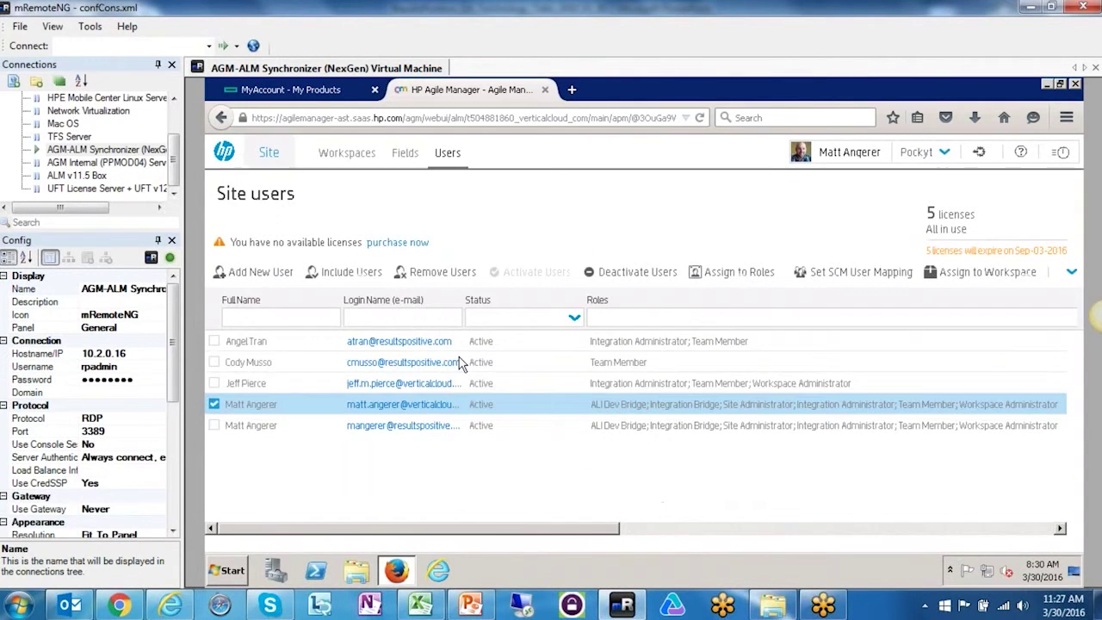
click(265, 157)
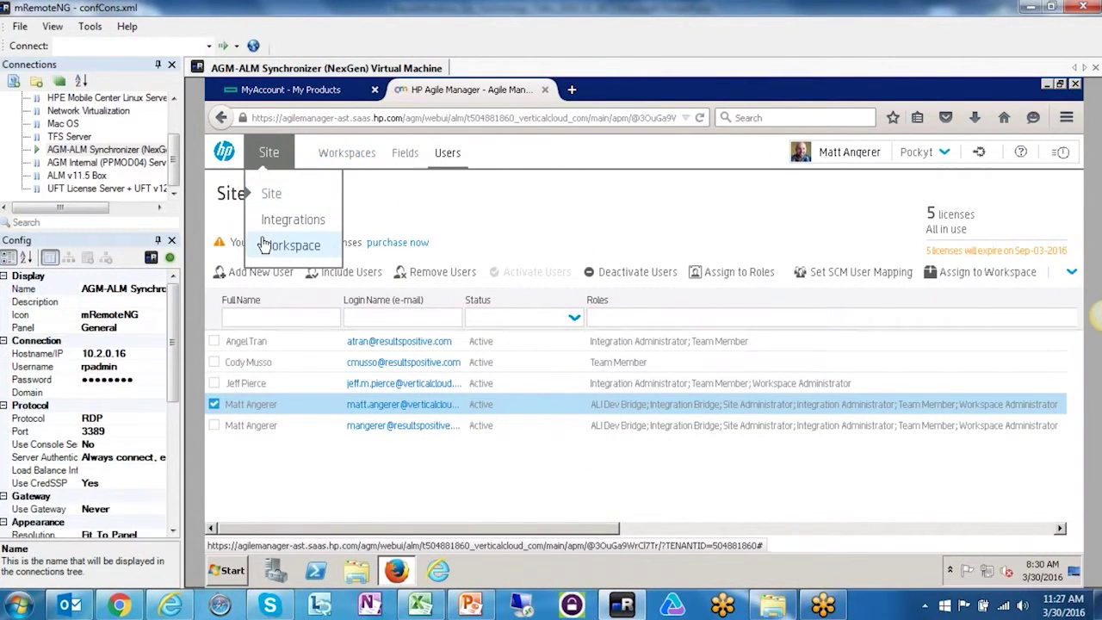
click(278, 222)
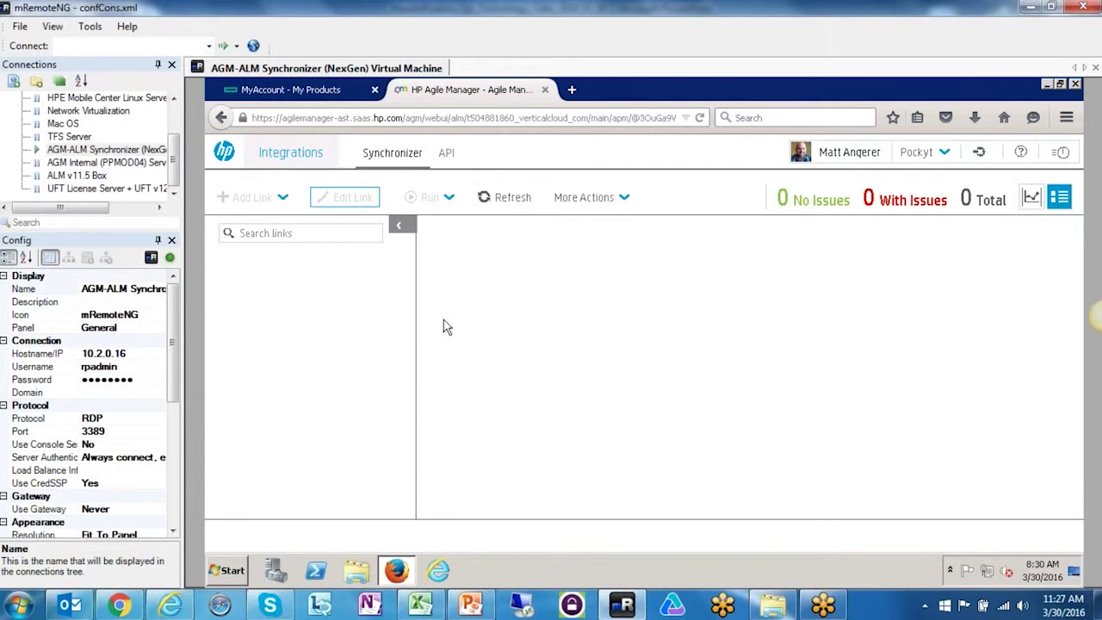
- Save the Windows Integration Bridge zip from More Actions, then switch to the ALM login page
click(624, 200)
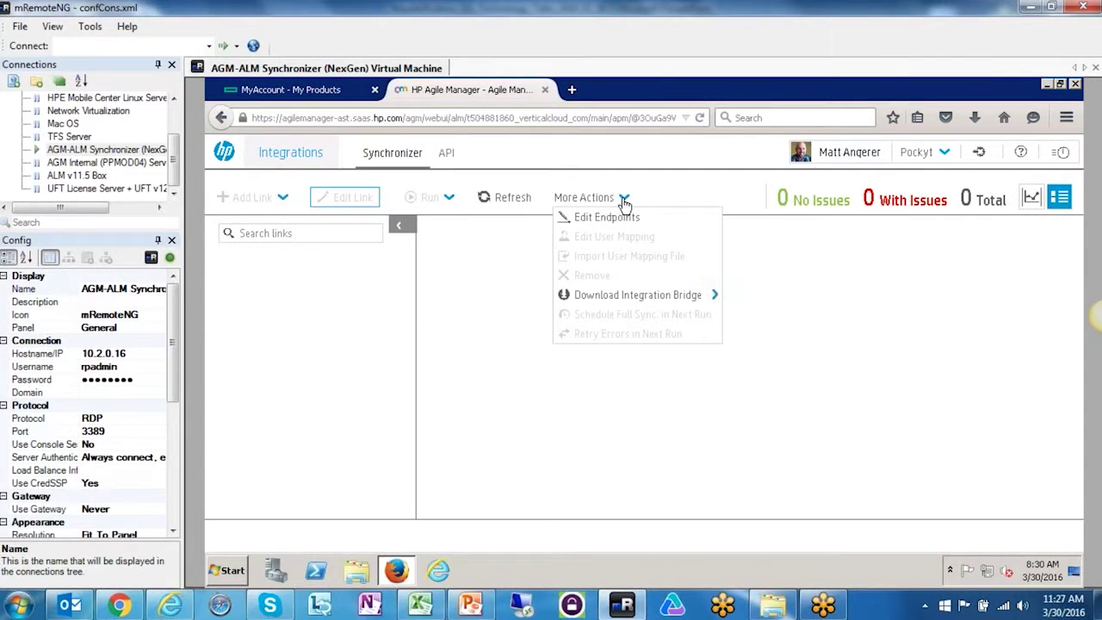
click(616, 300)
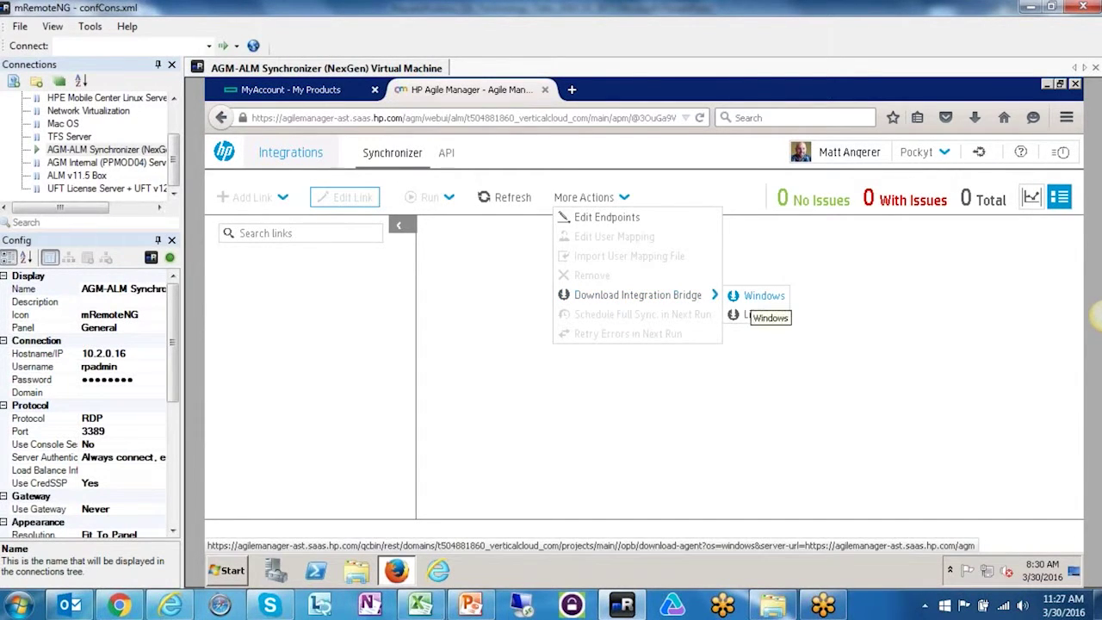
click(761, 298)
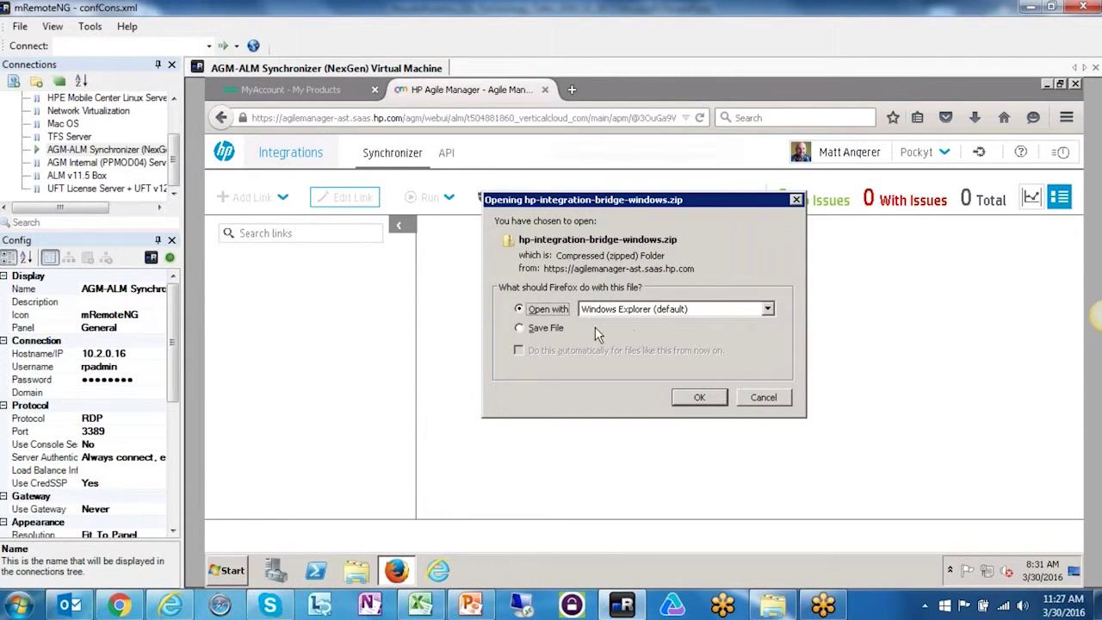
click(519, 328)
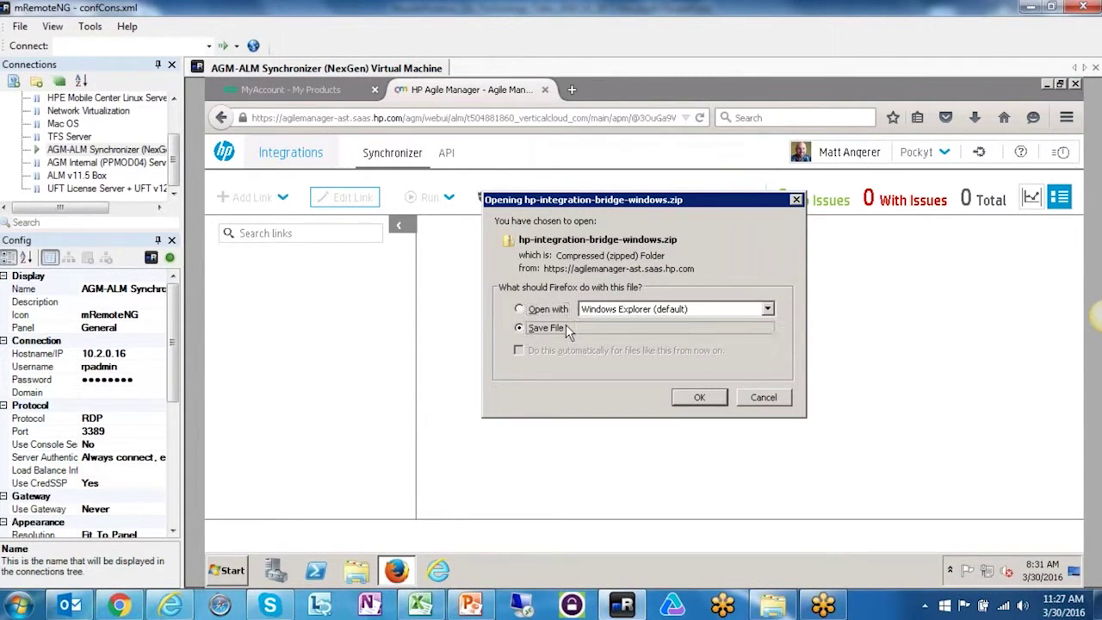
click(700, 397)
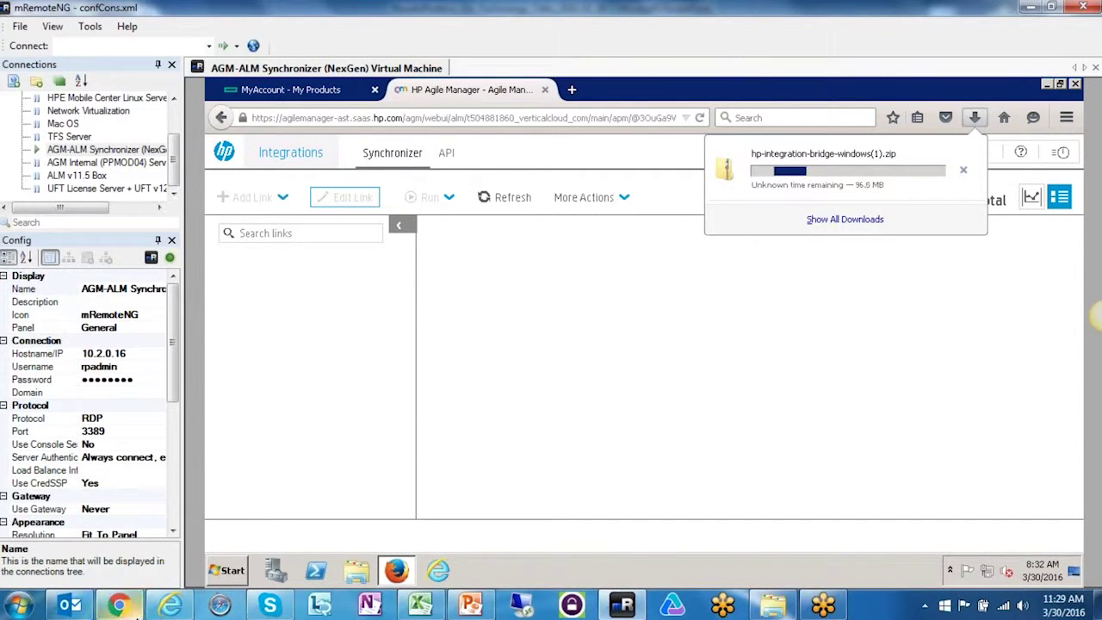
click(170, 605)
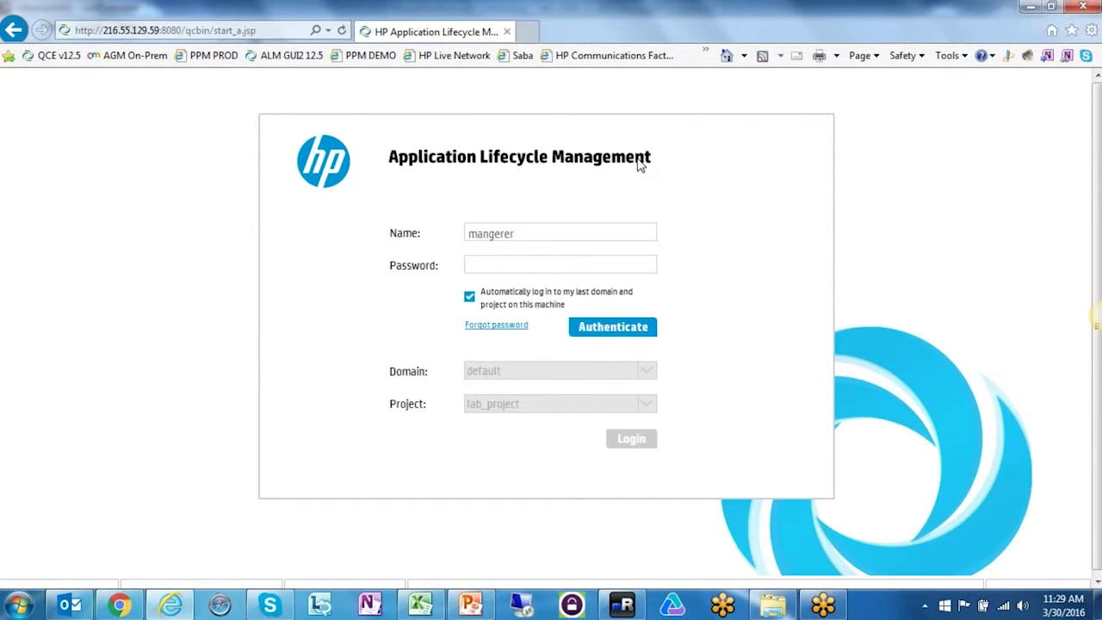
- Sign in to ALM's lab_project, close the welcome message, and log out
click(532, 266)
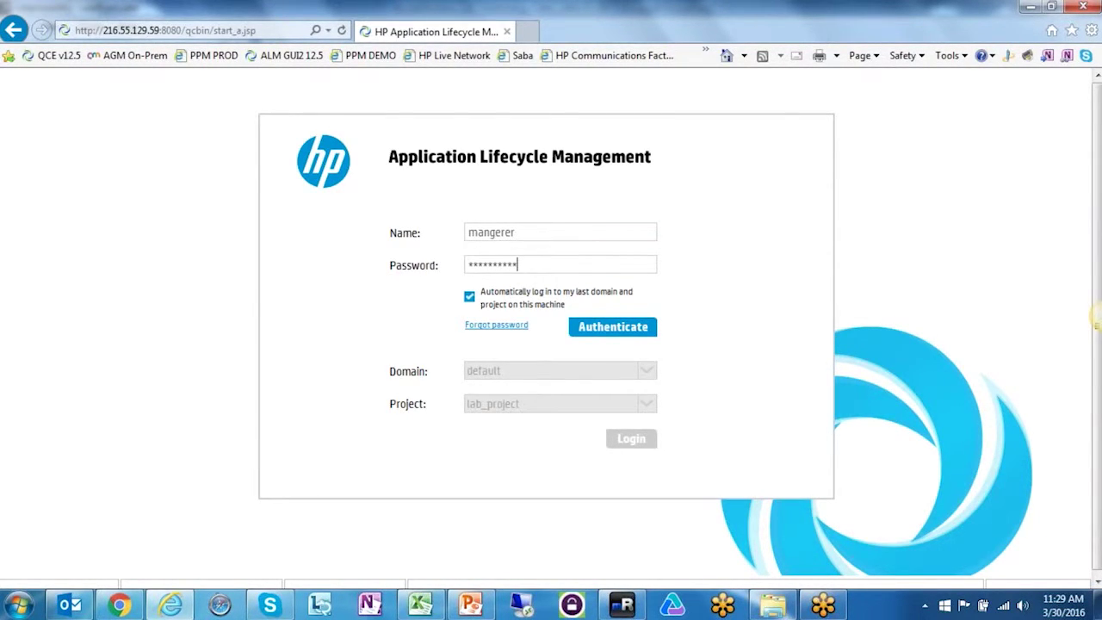
key(Return)
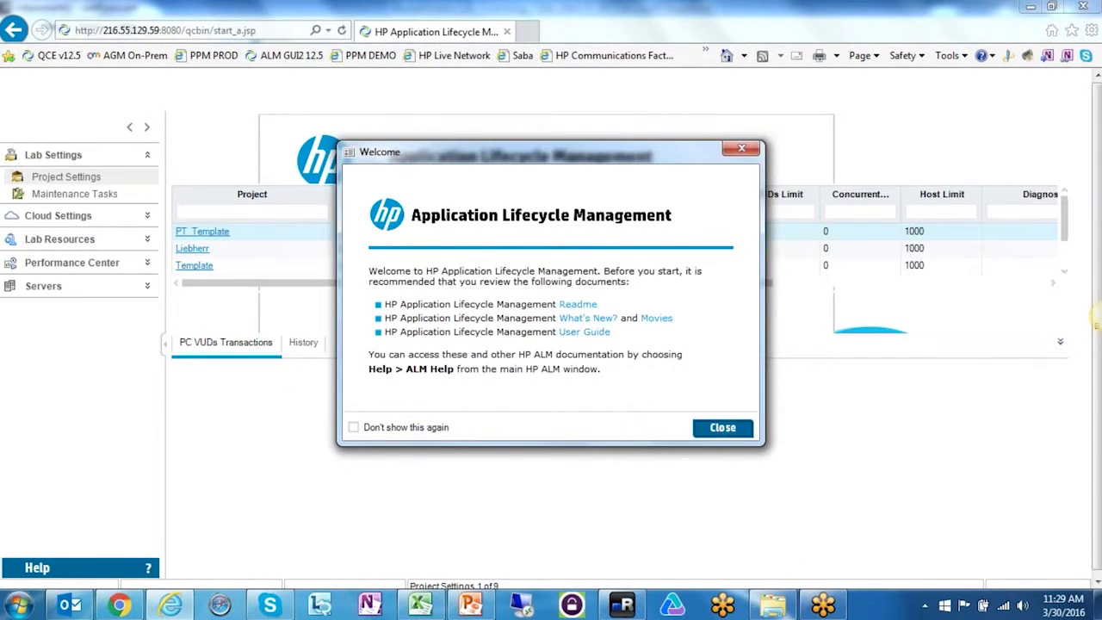
click(726, 427)
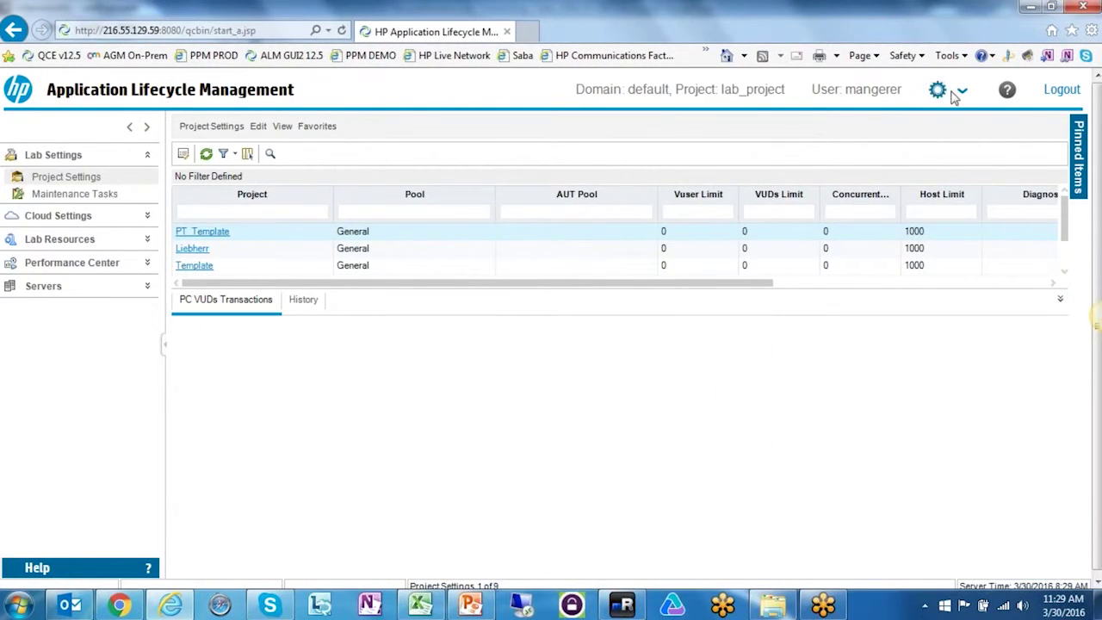
click(1063, 91)
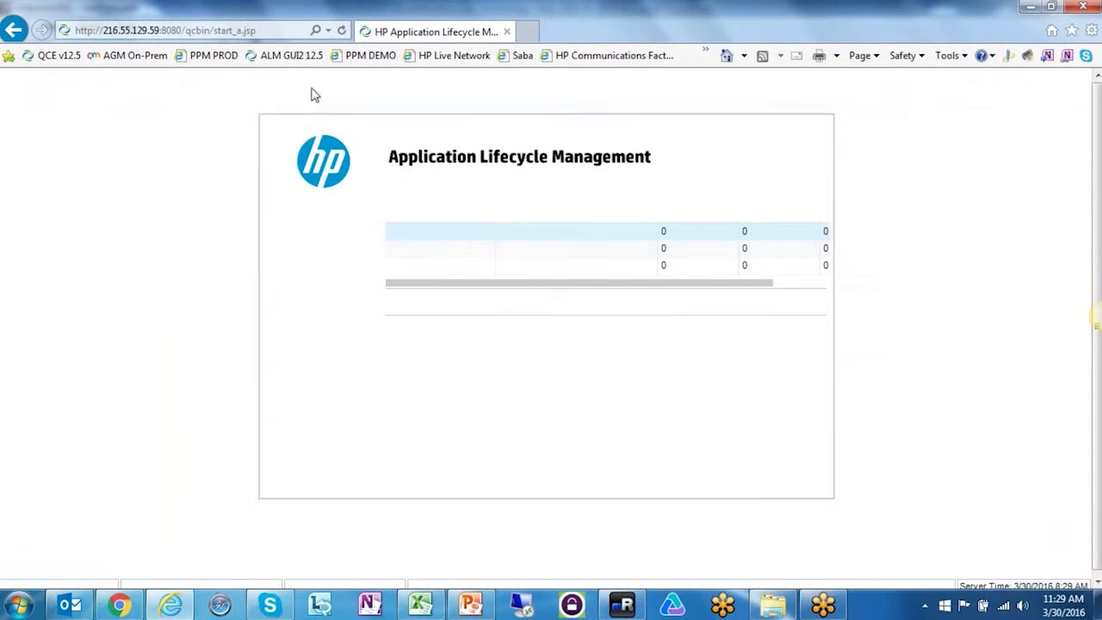
- Log back in with auto-login off, choosing domain DEMOS and project AGM_ALM
click(469, 297)
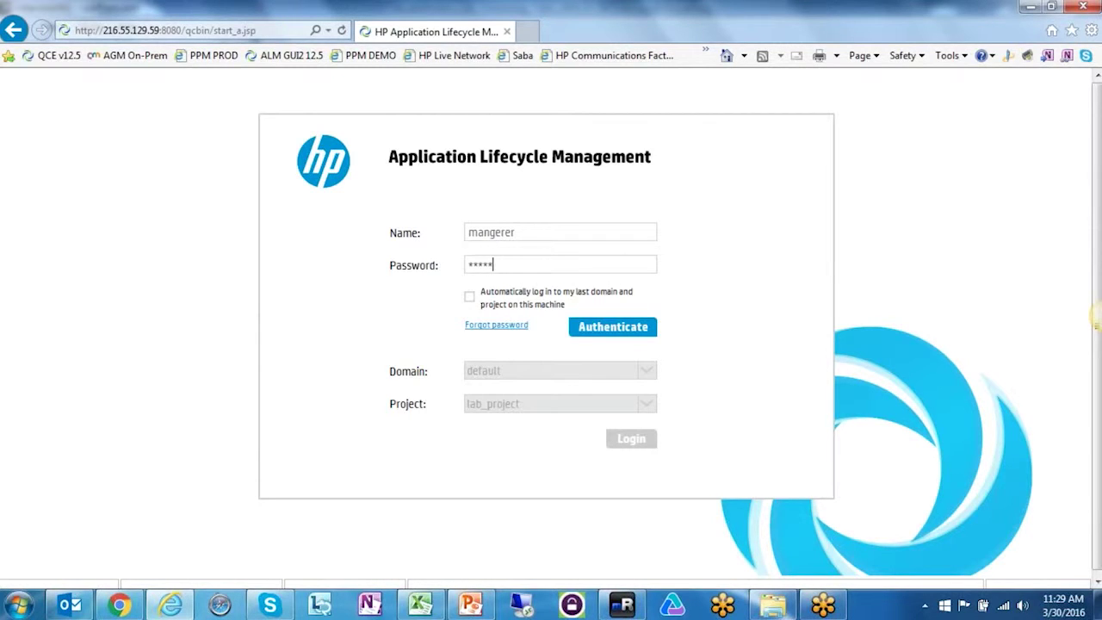
key(Return)
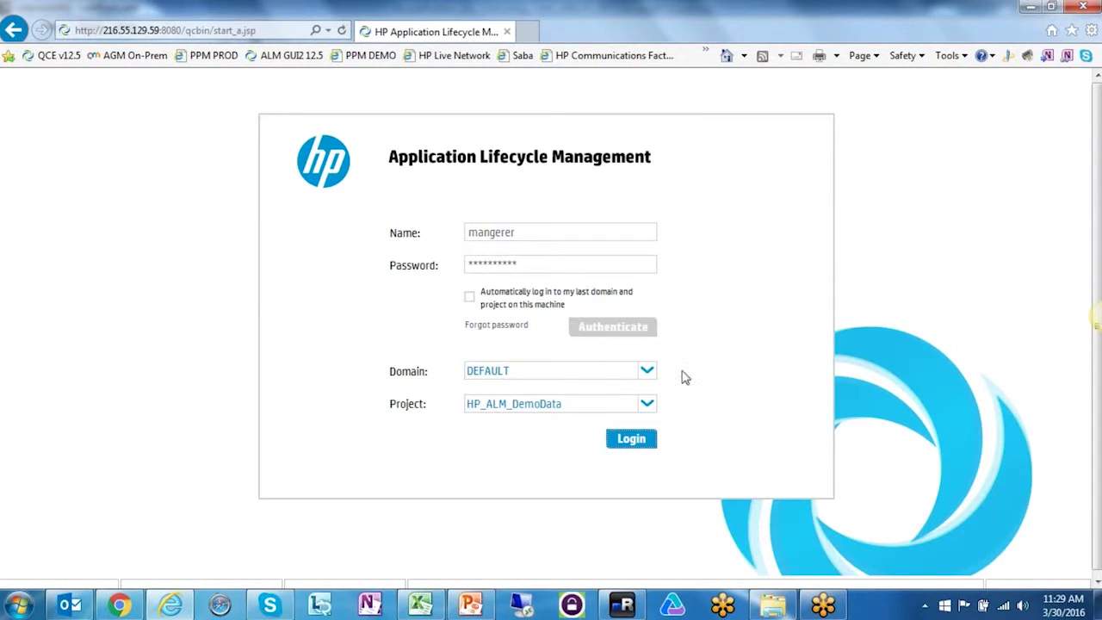
click(647, 371)
click(494, 415)
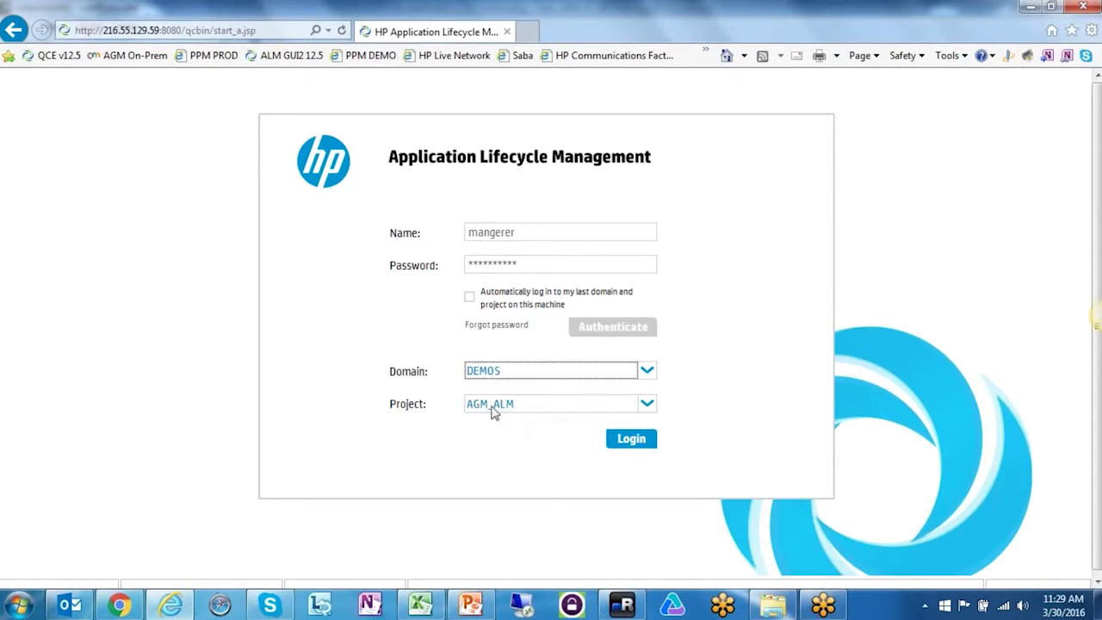
click(631, 439)
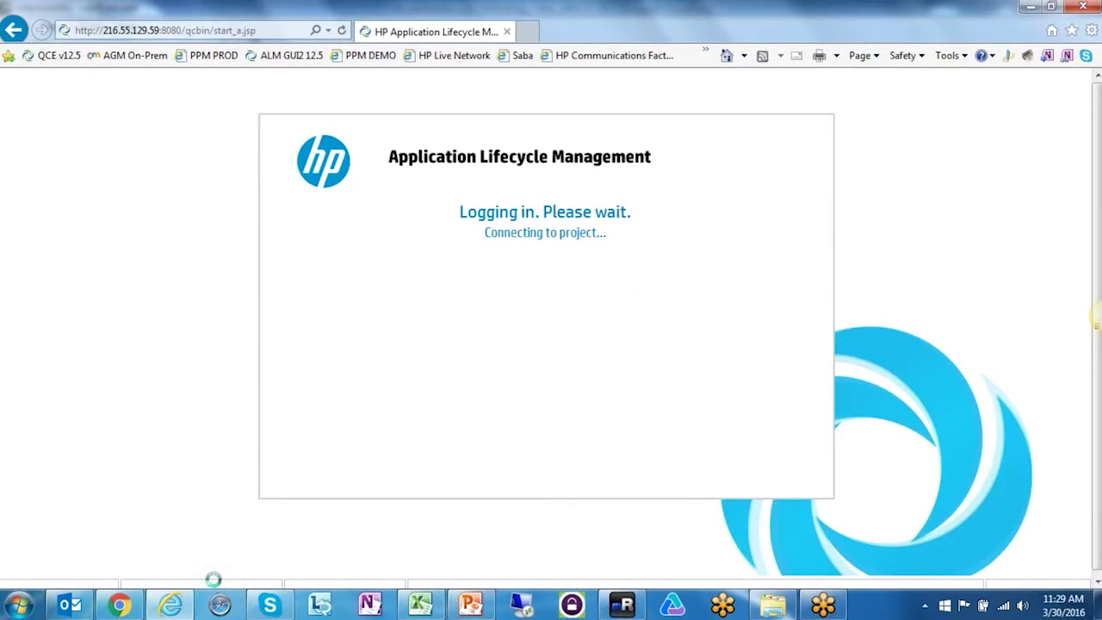
- Minimize the meeting browser and get back to the ALM login window
click(140, 607)
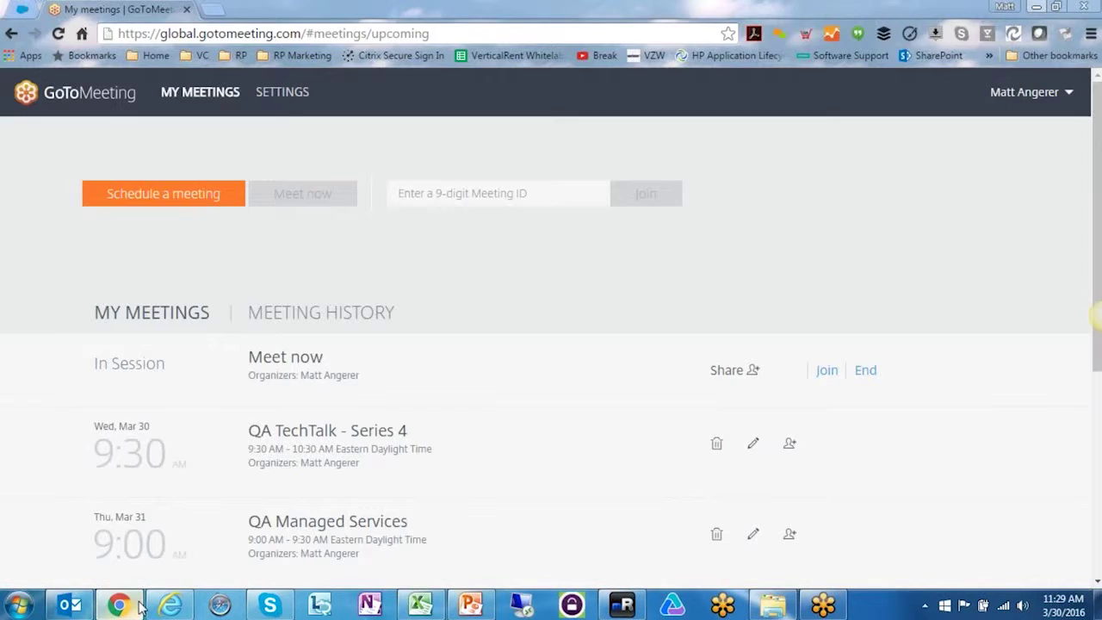
click(1036, 6)
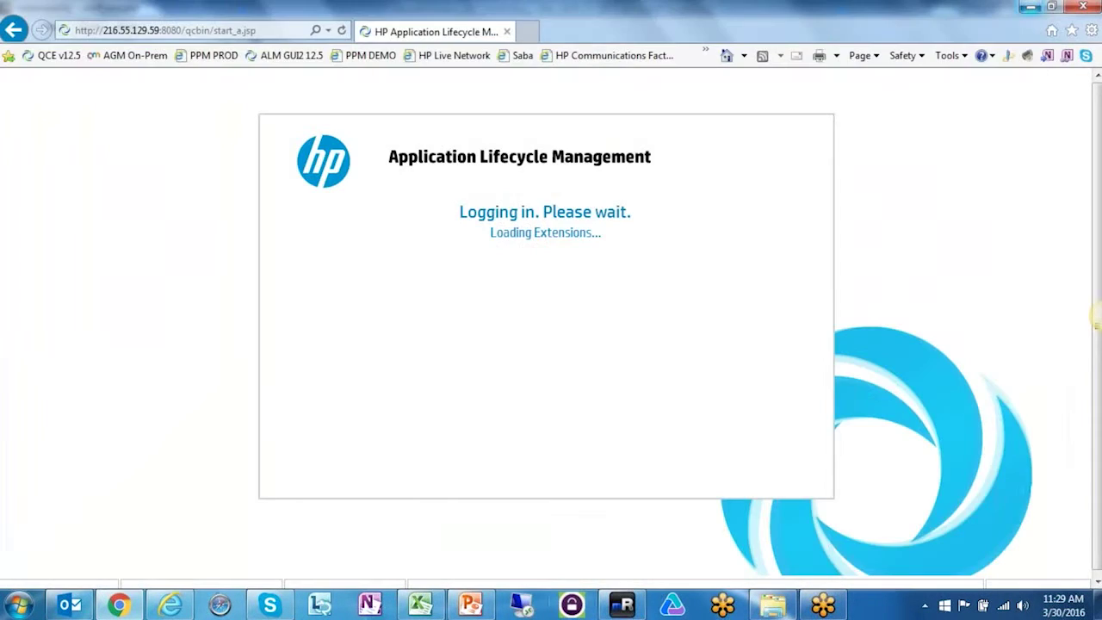
click(622, 605)
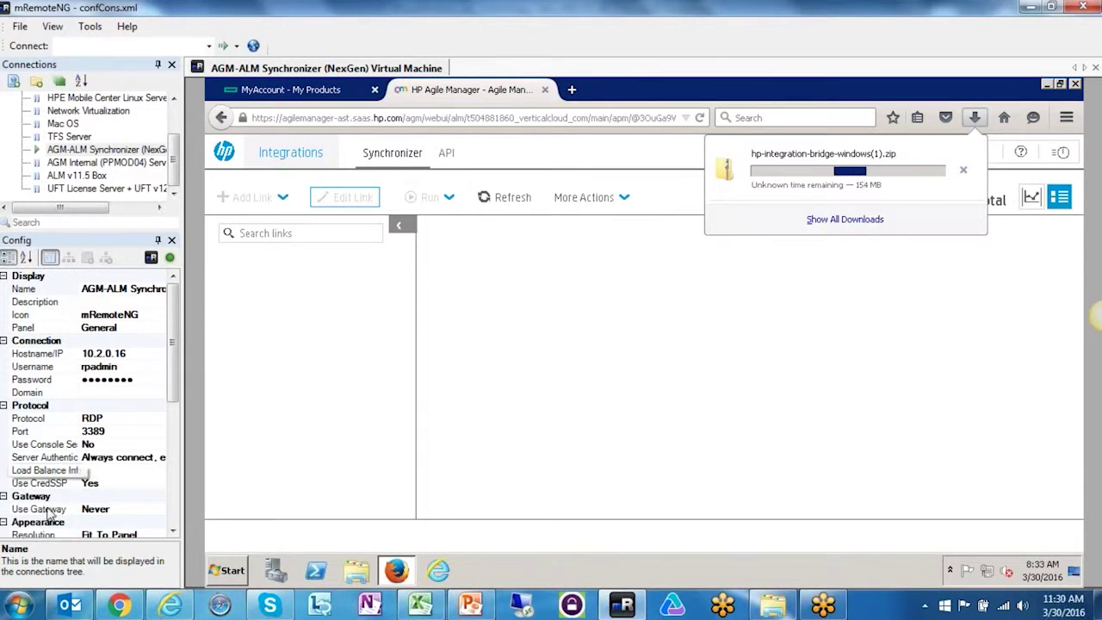
click(180, 606)
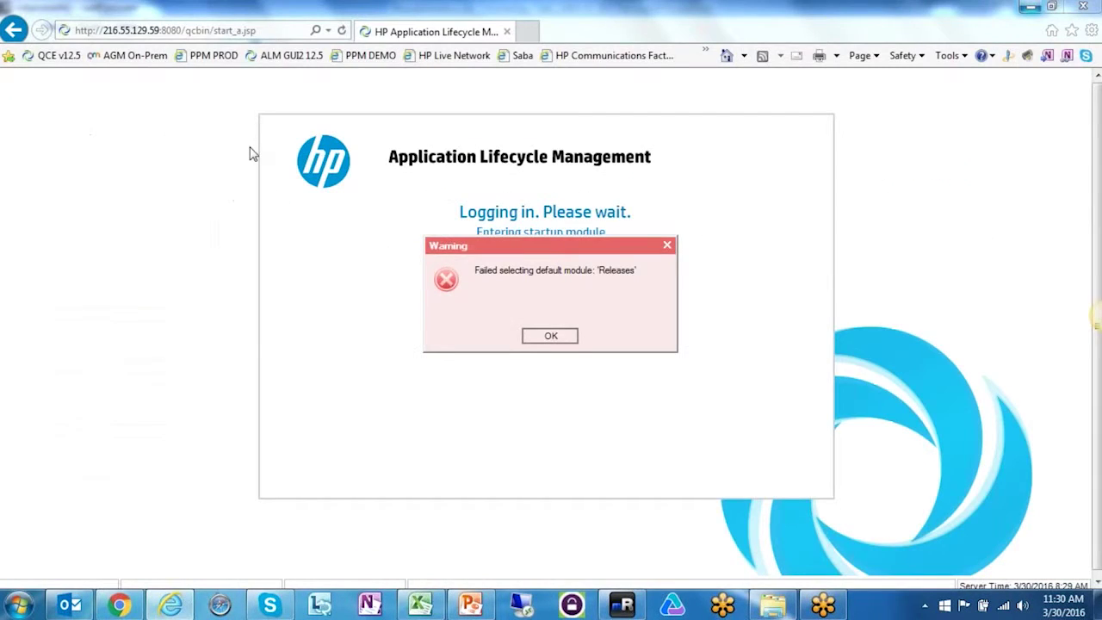
- Dismiss the default-module warning, the object reference error, and the welcome message
click(559, 340)
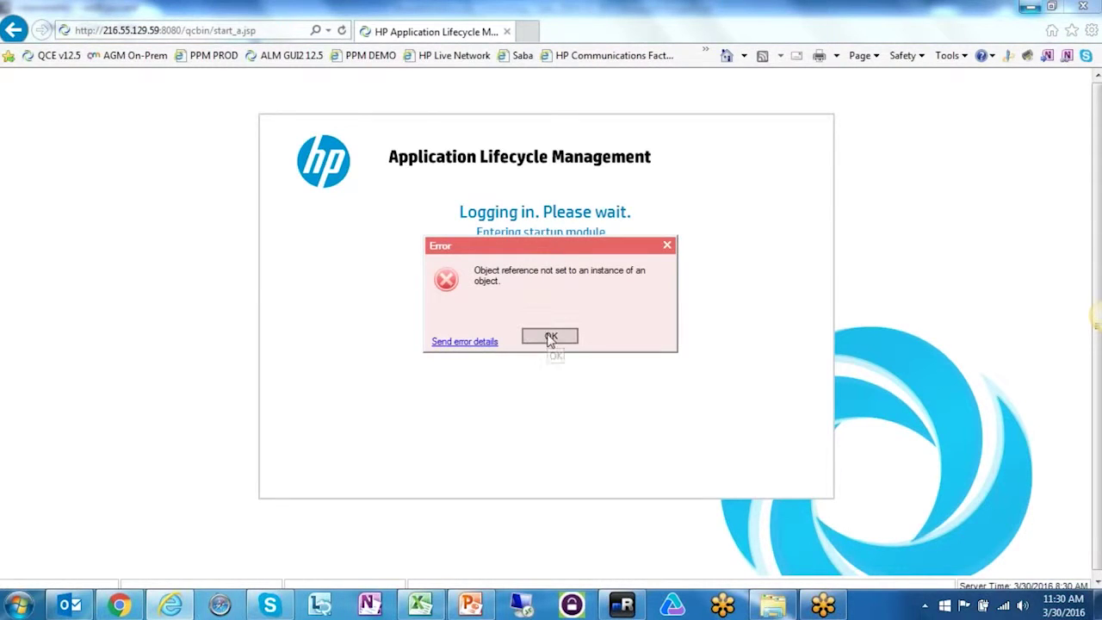
click(551, 340)
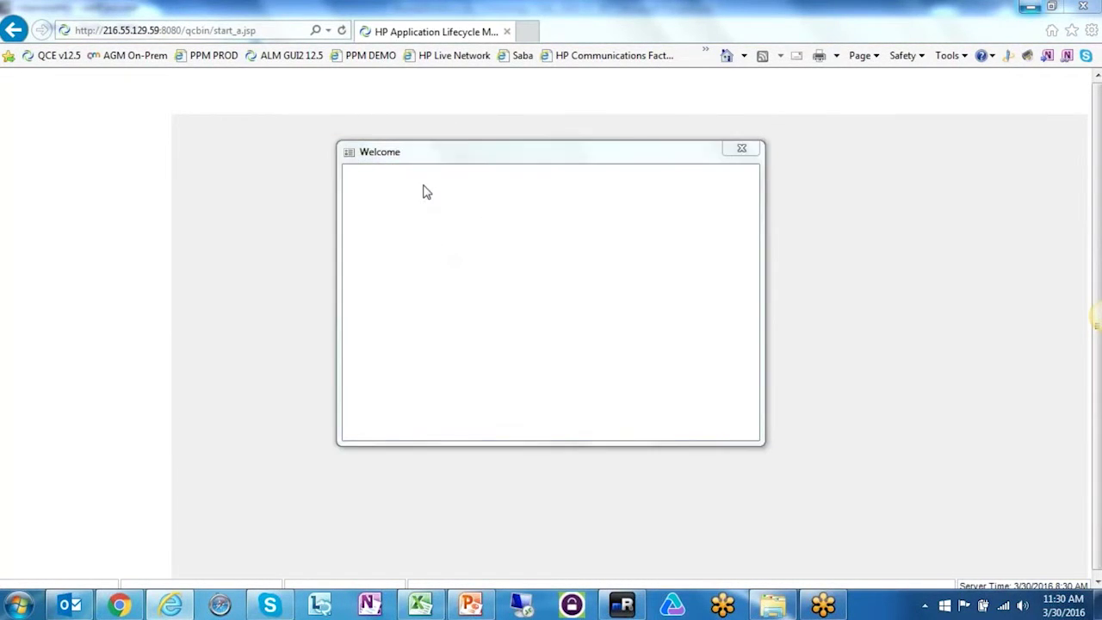
click(720, 427)
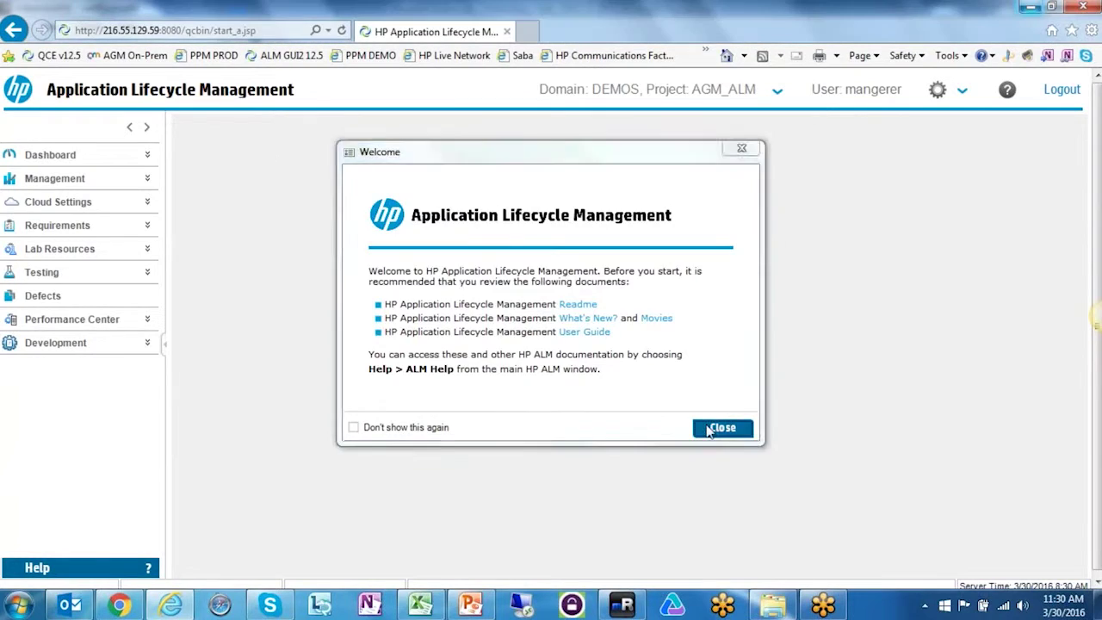
- Try opening Defects under Requirements, clear the repeated object reference errors, and log out
click(73, 228)
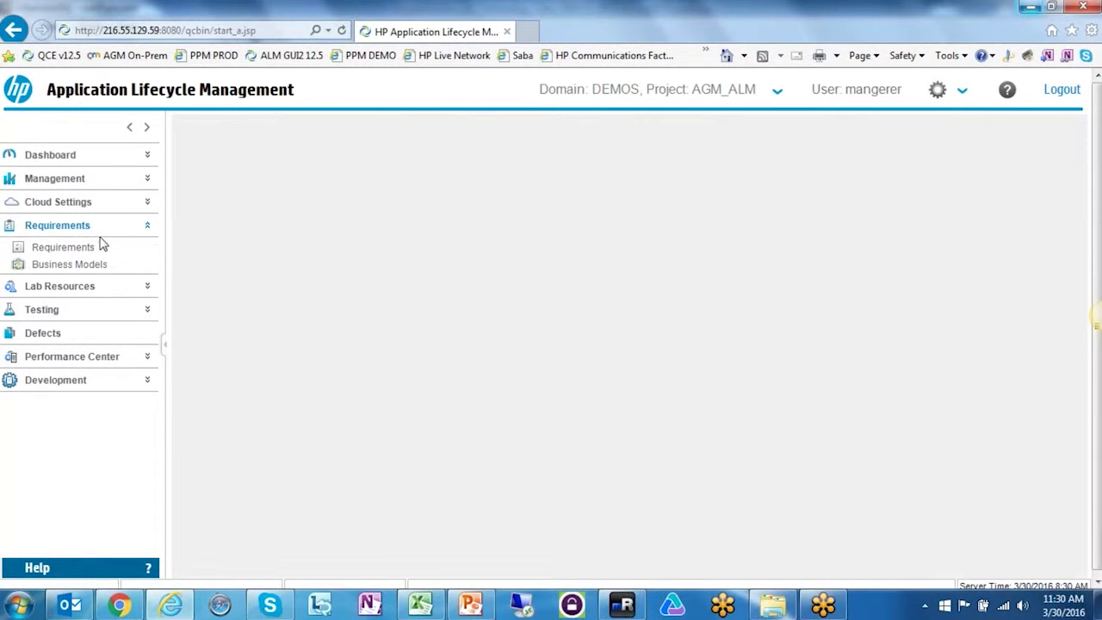
click(55, 338)
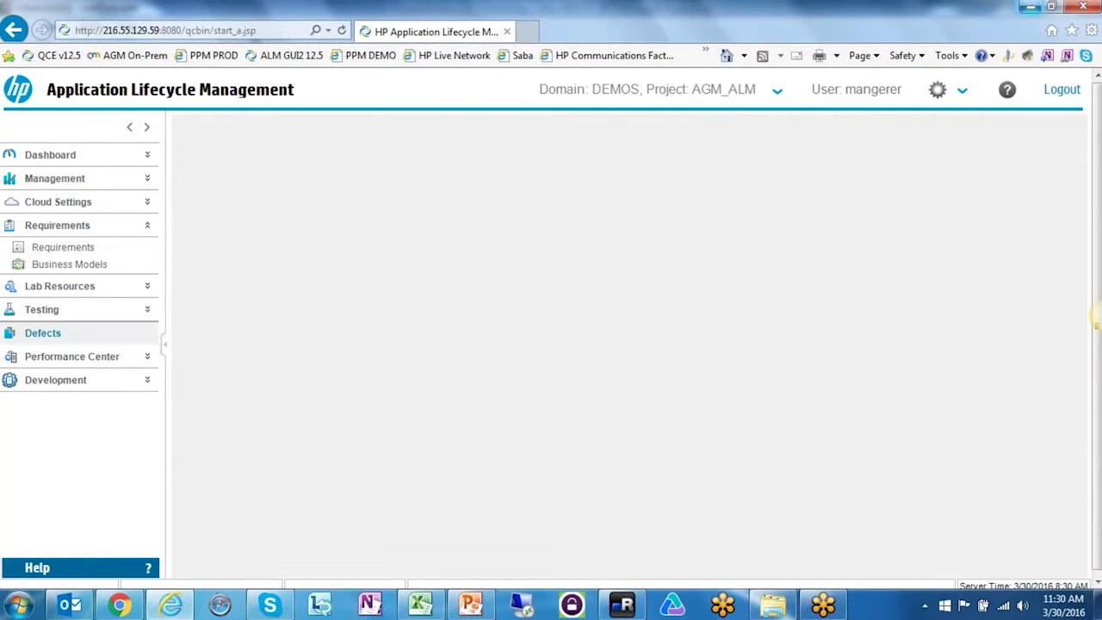
click(551, 337)
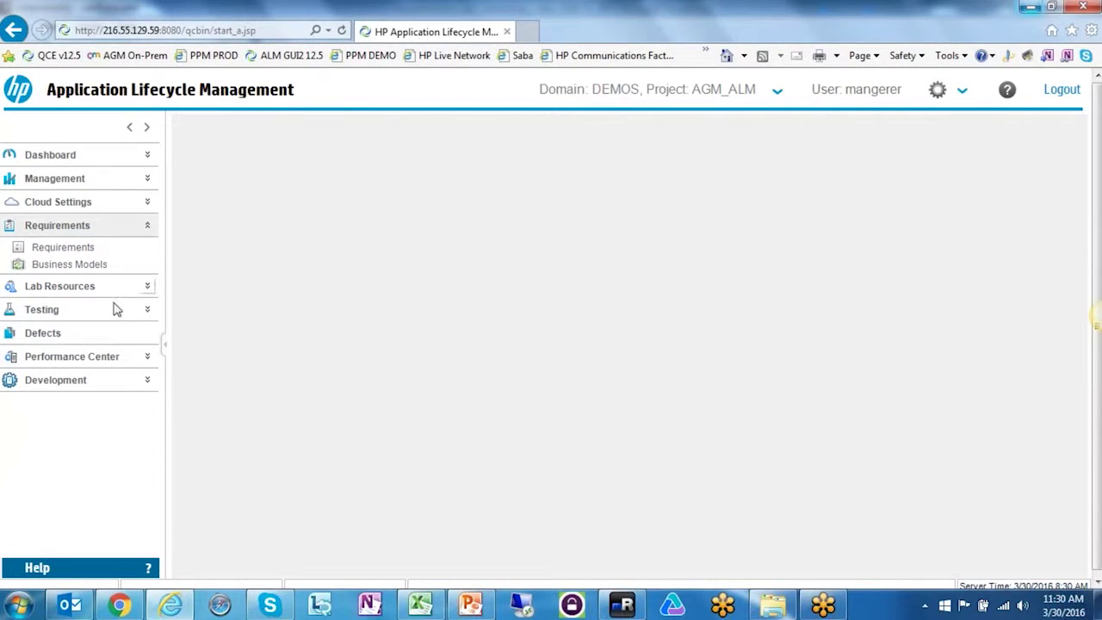
click(45, 332)
click(564, 337)
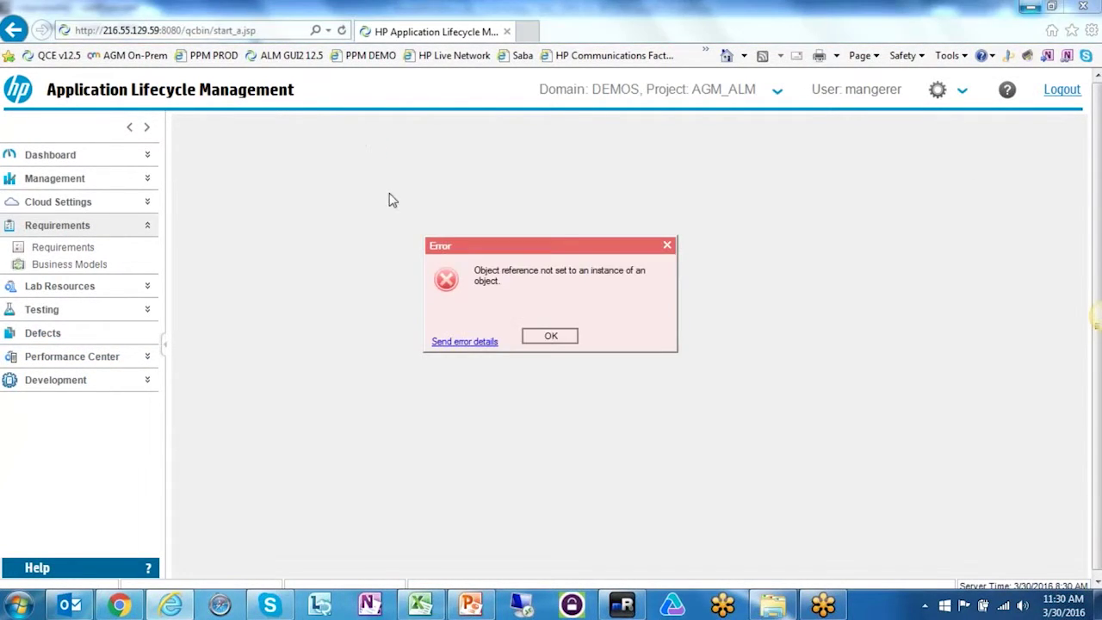
click(548, 336)
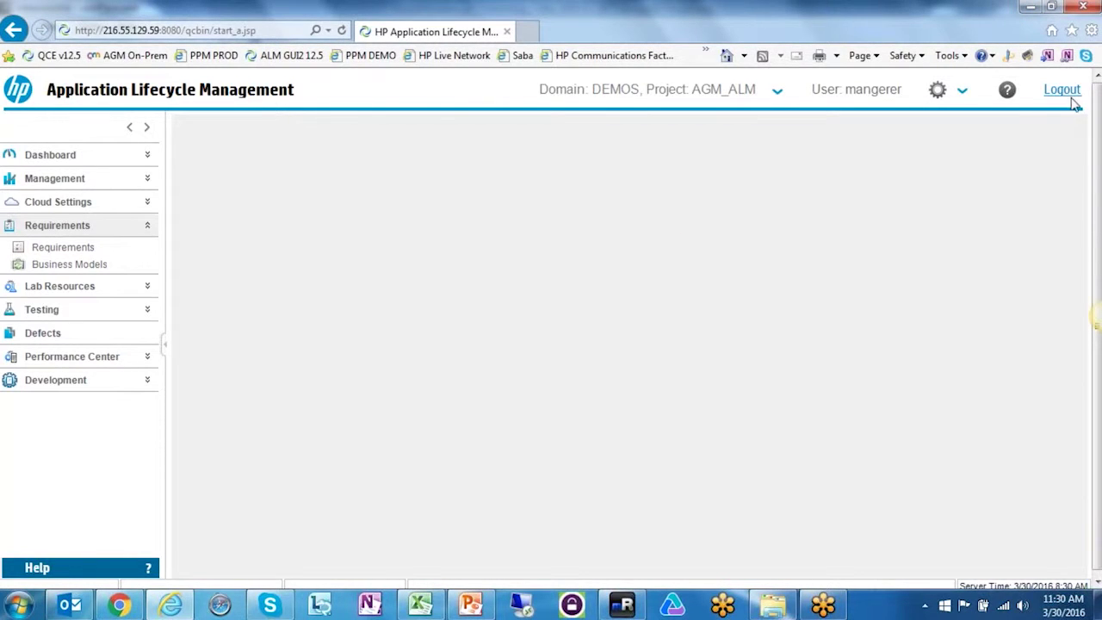
click(1072, 97)
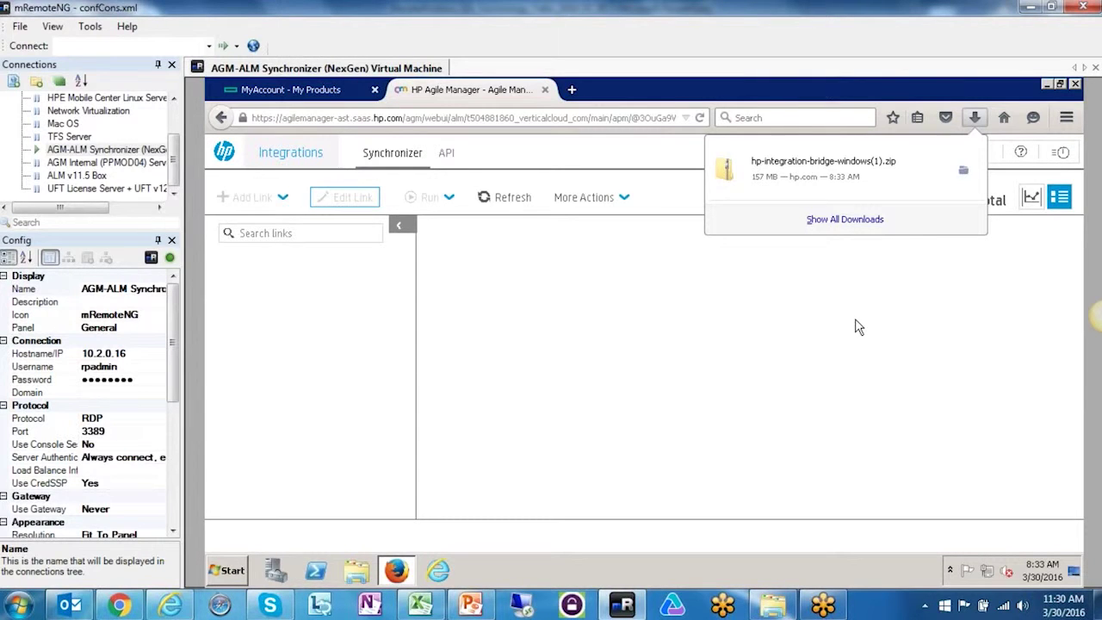
- Extract the integration bridge archive into a new Desktop folder named TEMP
click(833, 174)
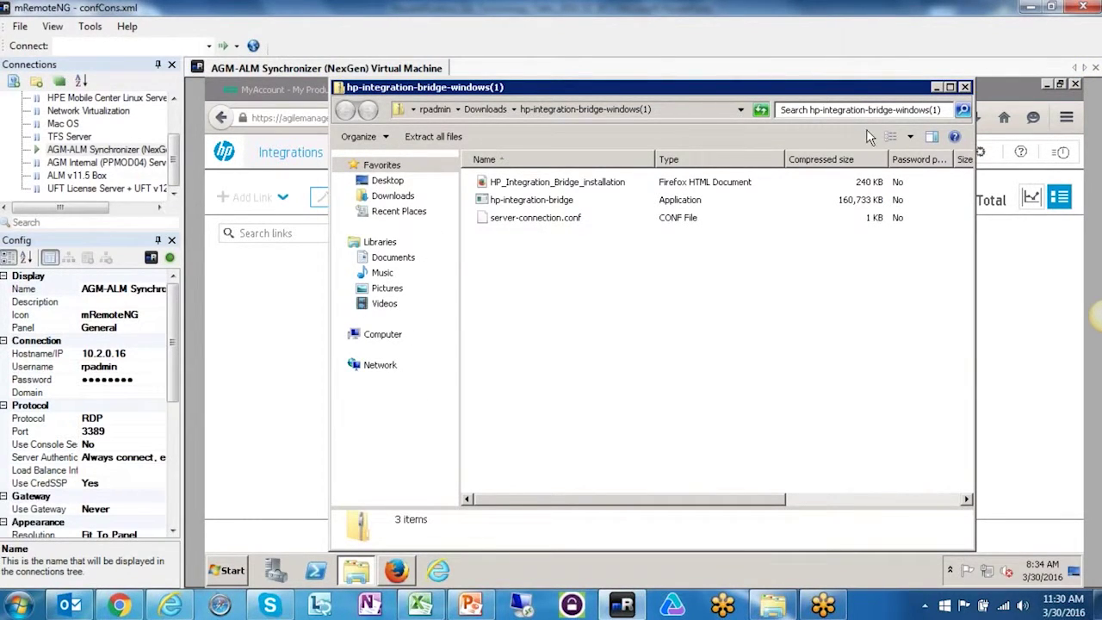
double_click(526, 202)
click(594, 353)
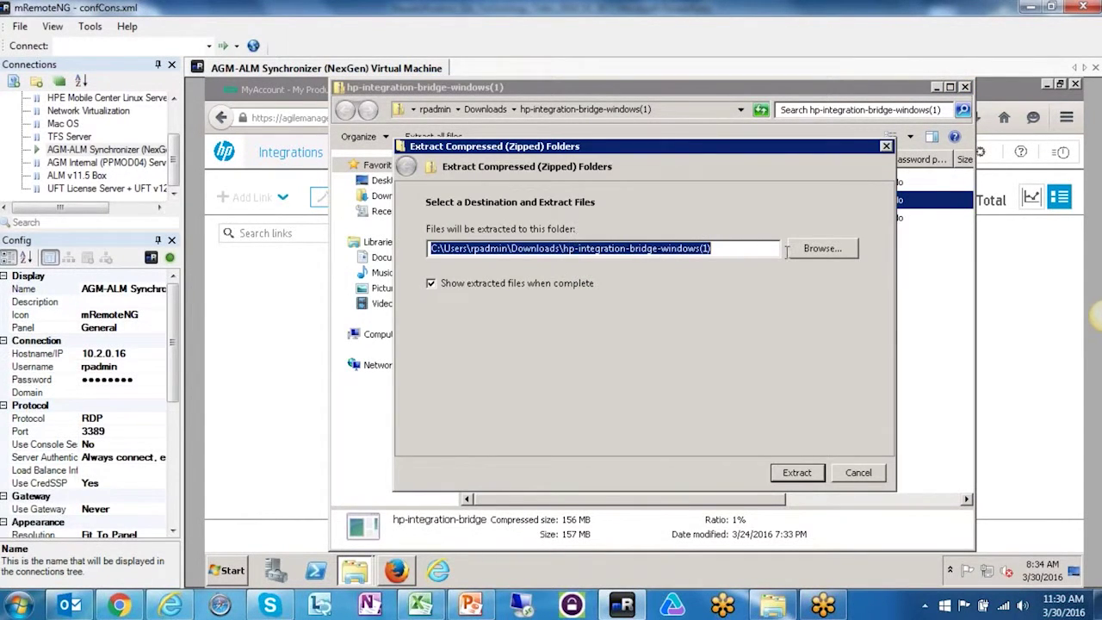
click(817, 249)
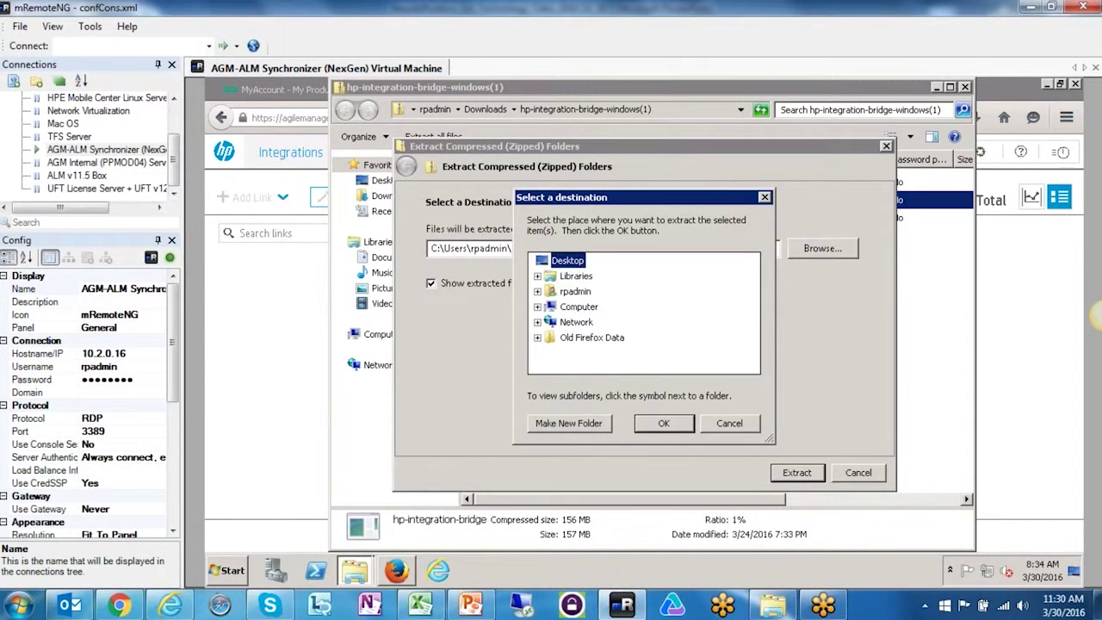
key(alt+m)
key(Caps_Lock)
text(TEMP)
key(Caps_Lock)
click(664, 423)
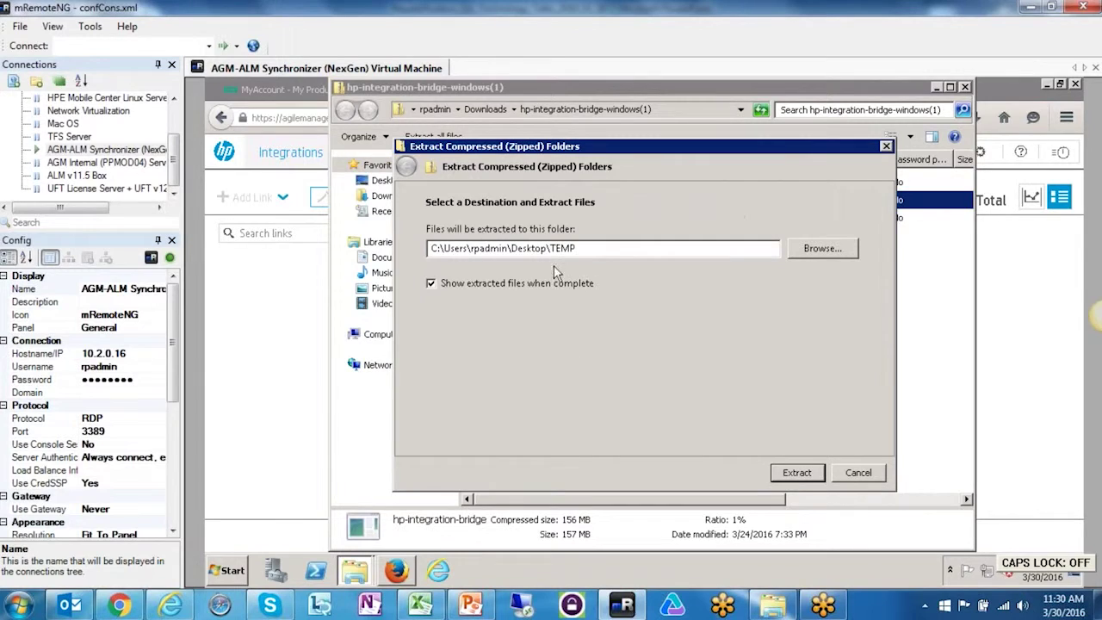
click(778, 476)
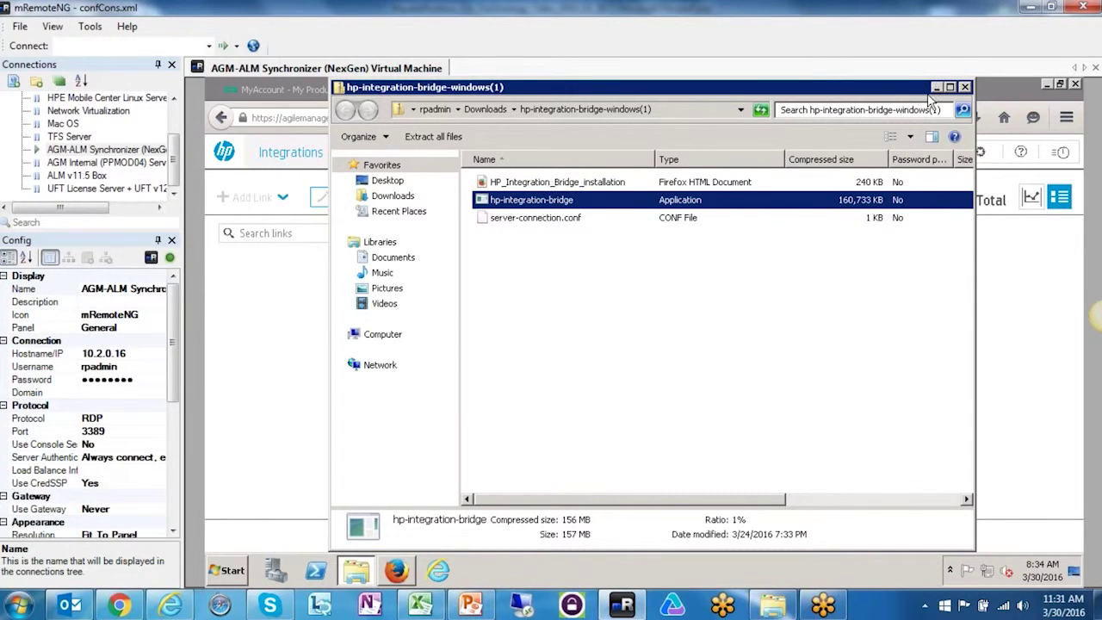
- Close the archive window, minimize Firefox, and open TEMP to select hp-integration-bridge
click(965, 87)
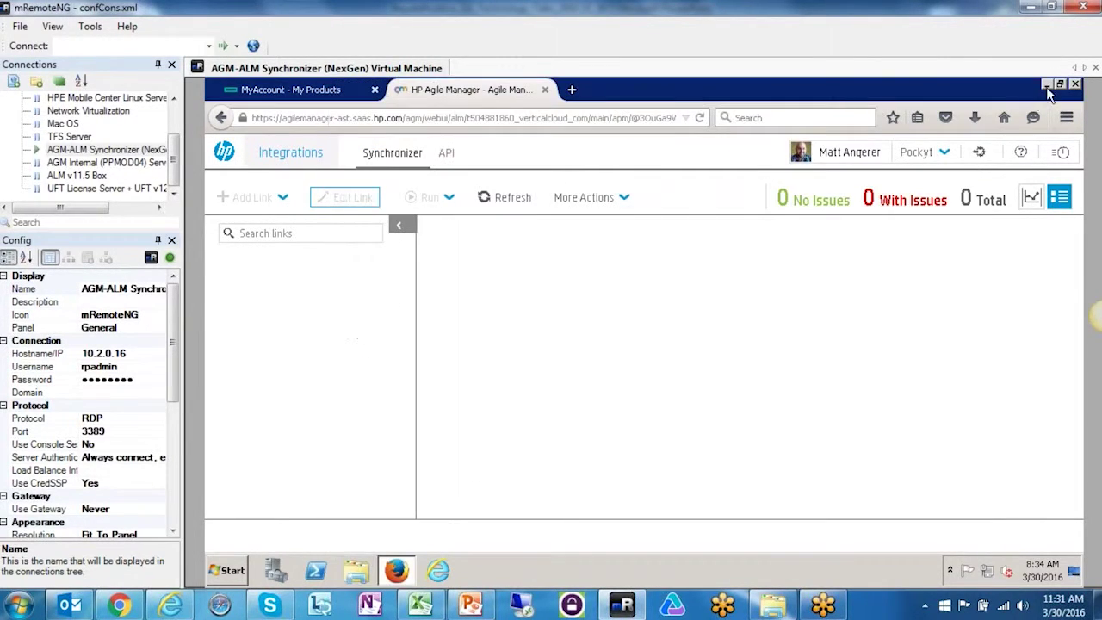
click(1047, 87)
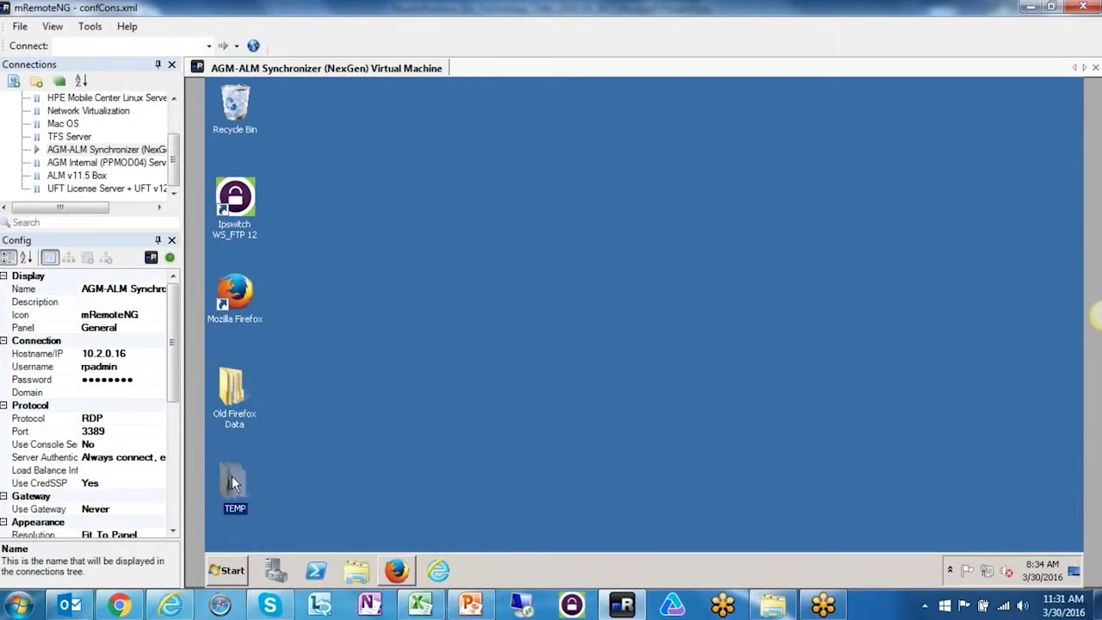
double_click(232, 482)
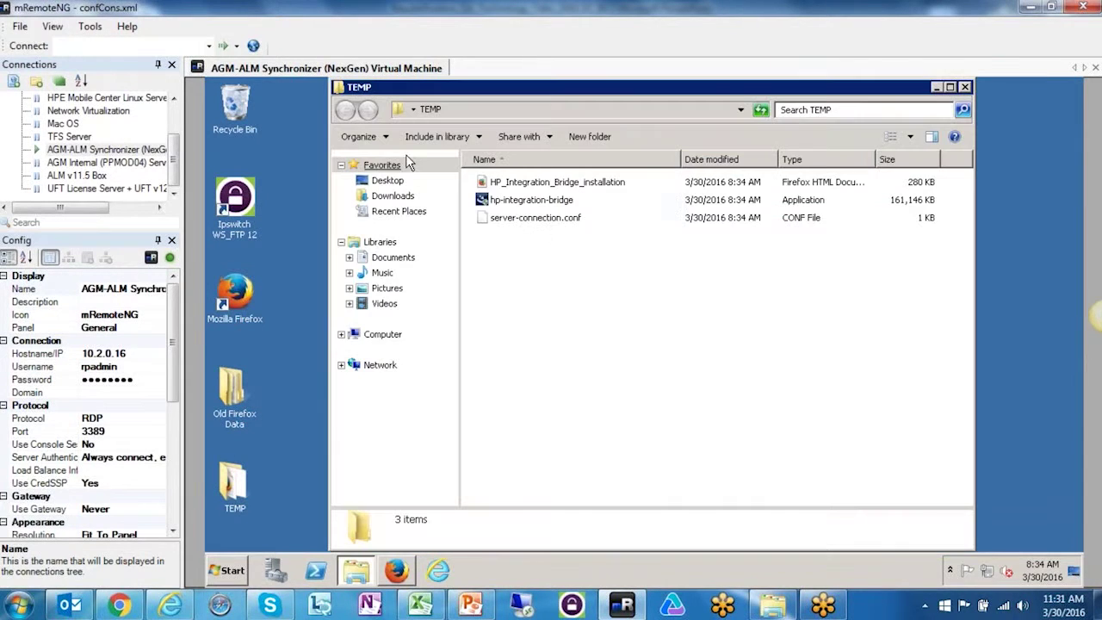
click(517, 205)
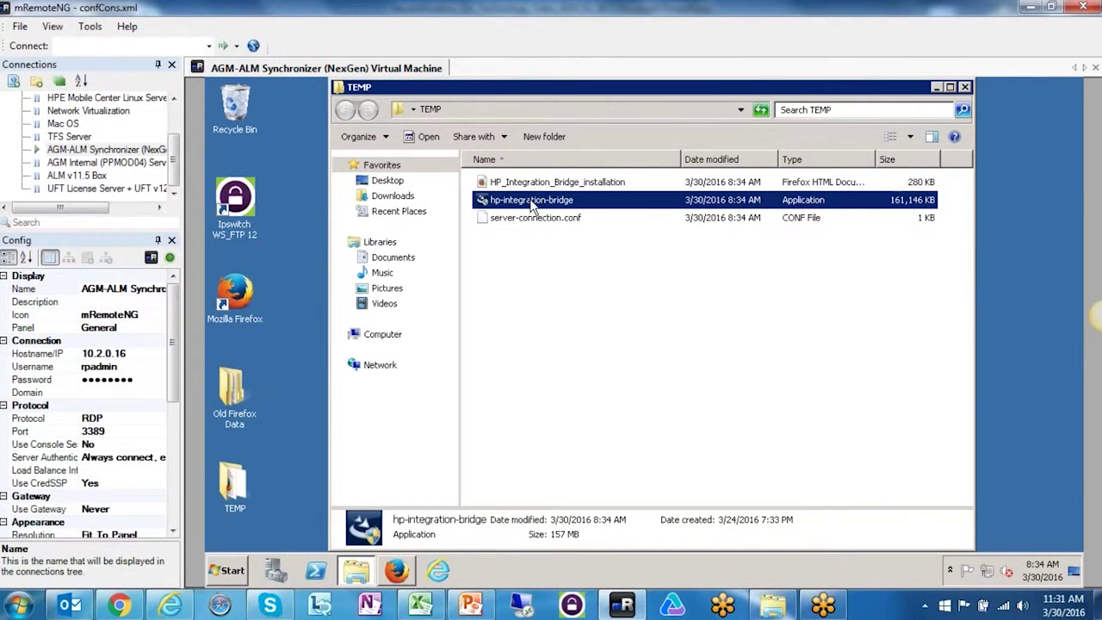
- Run hp-integration-bridge as administrator and approve the User Account Control prompt
right_click(532, 207)
click(565, 226)
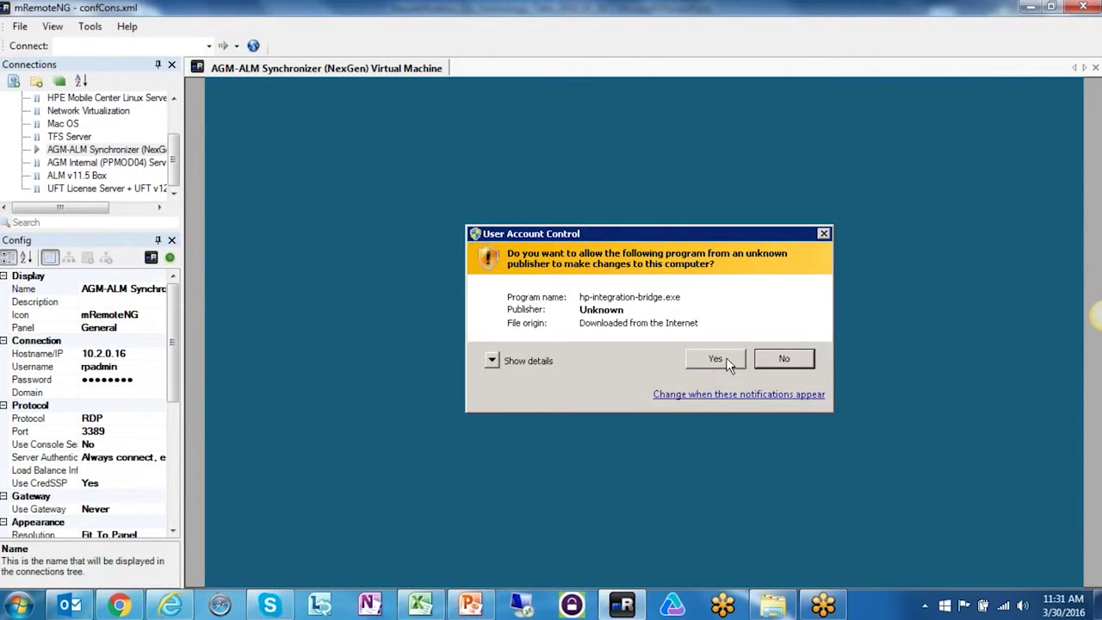
click(726, 361)
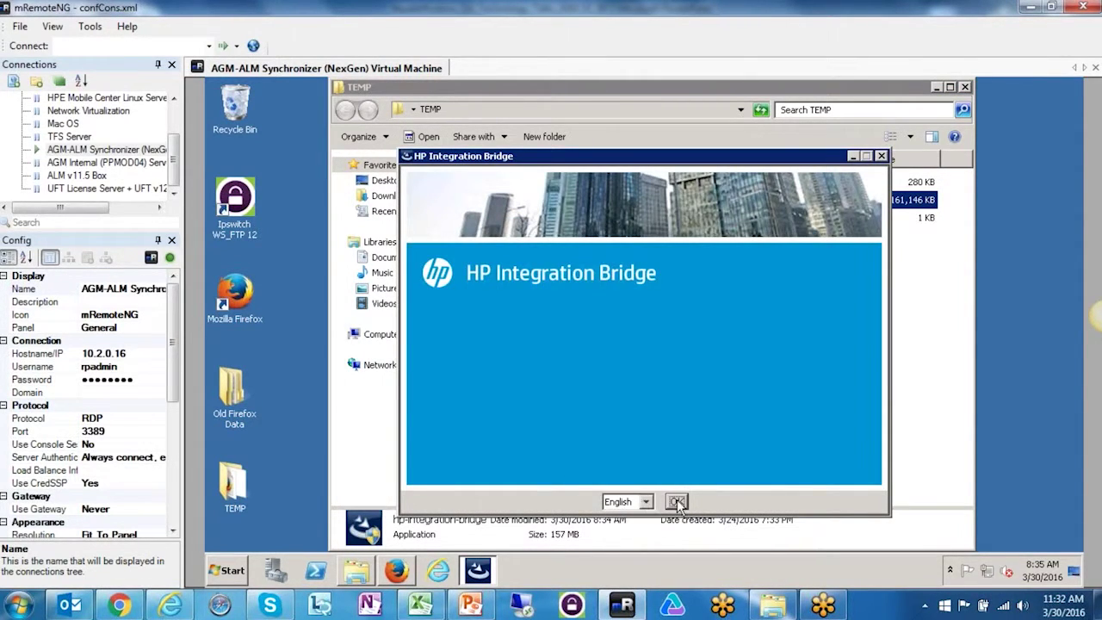
- Choose English, accept the licence, and keep the default C:\Program Files\HP\HP Integration Bridge folder
click(677, 501)
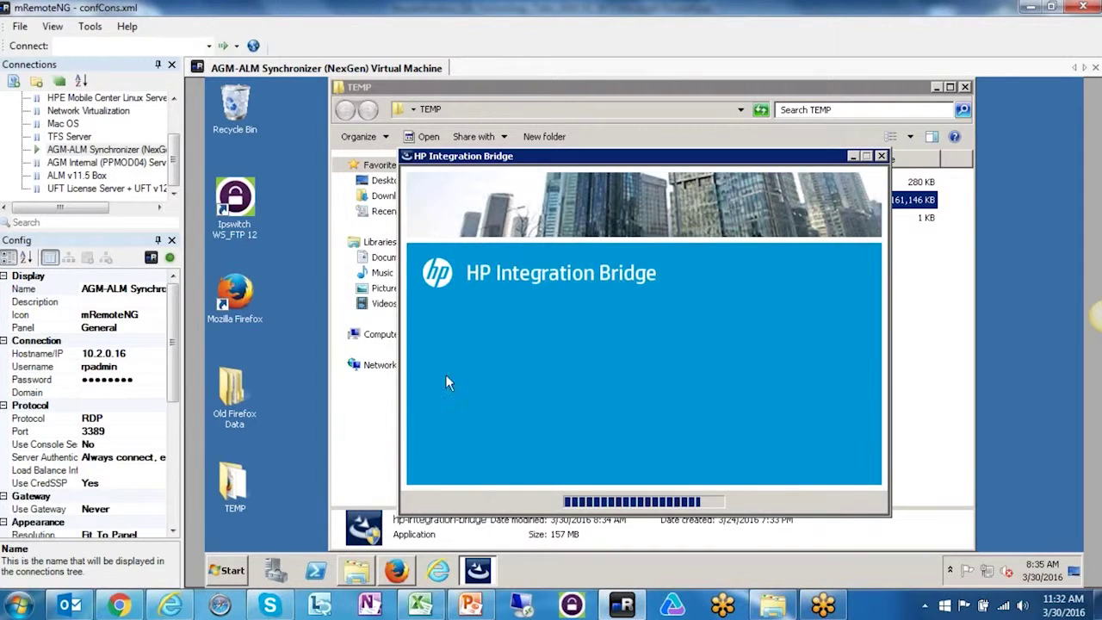
click(844, 514)
click(627, 449)
click(840, 514)
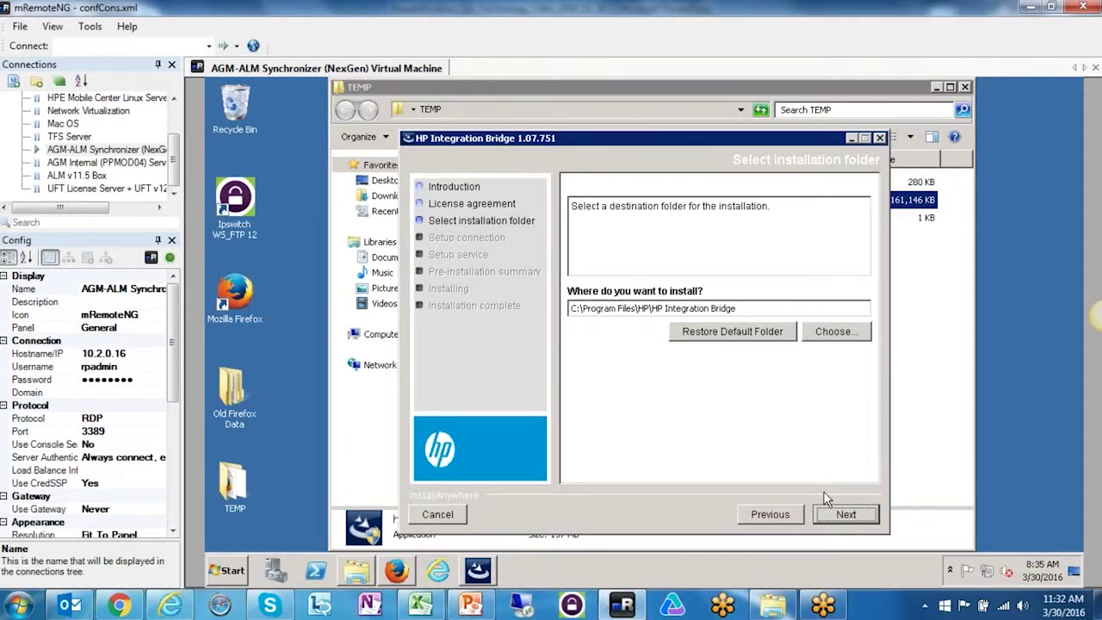
click(841, 514)
- Highlight the pre-filled Agile Manager URL host and Site ID on the connection page
click(690, 215)
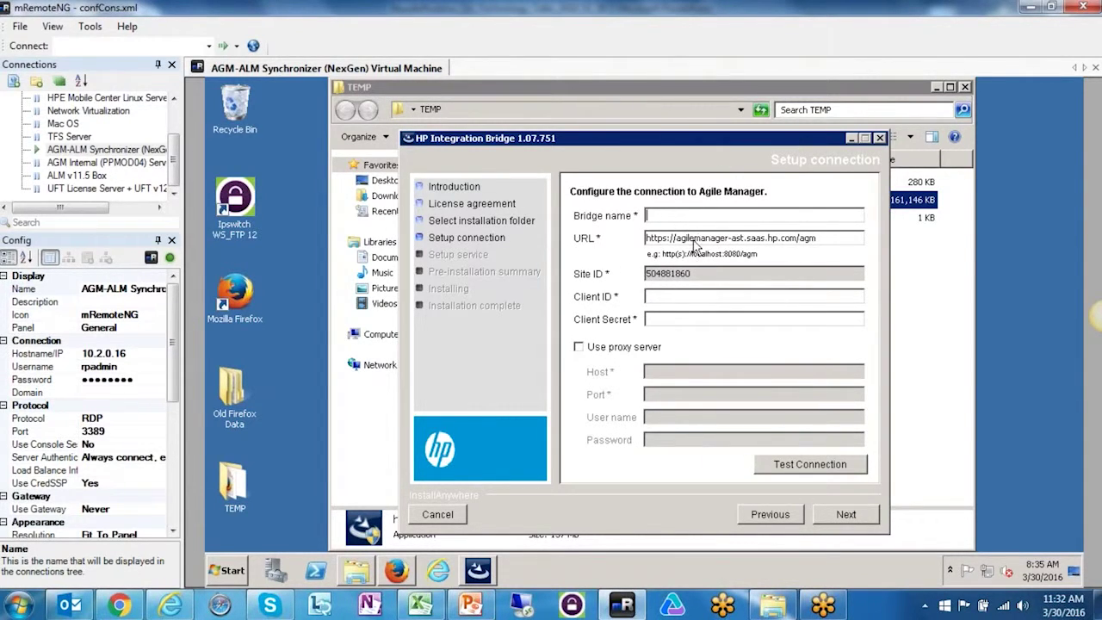
drag(678, 237, 616, 238)
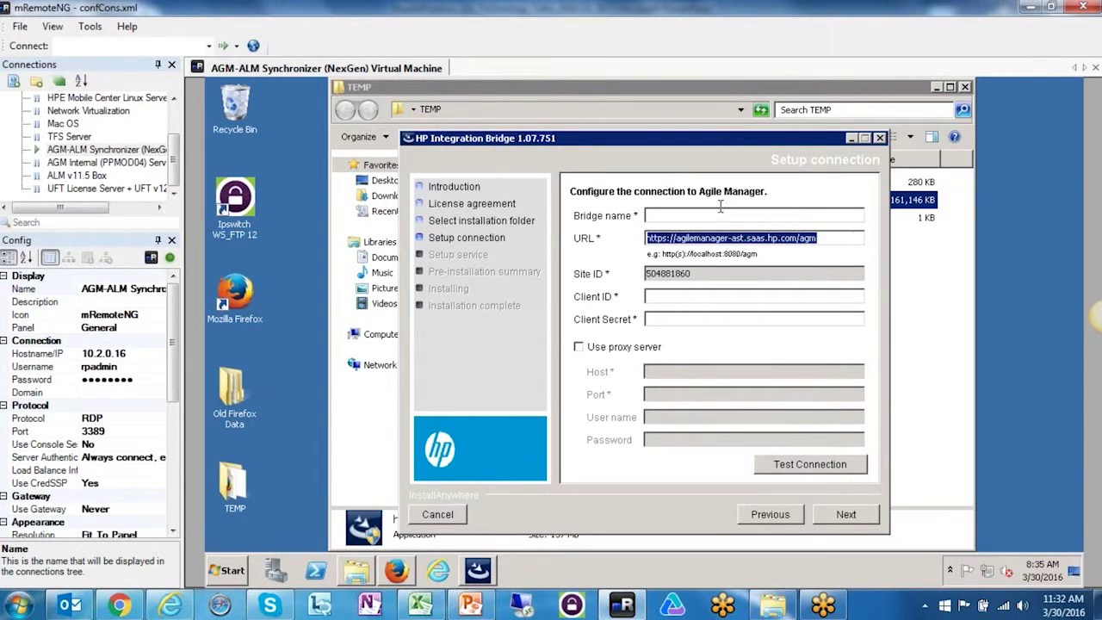
click(685, 216)
drag(681, 238, 771, 238)
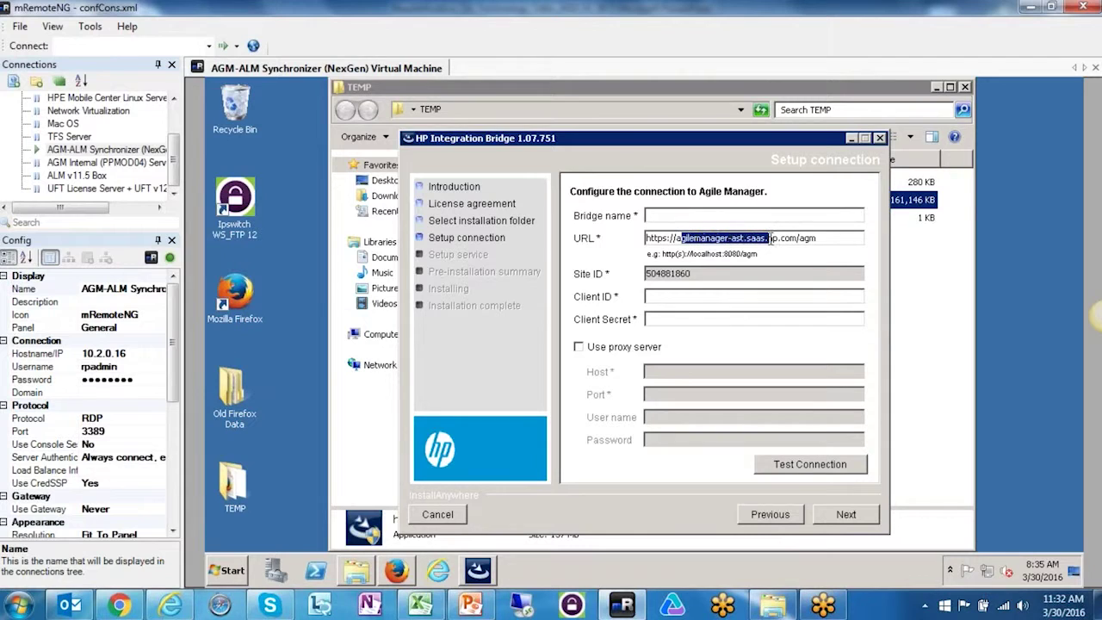
click(656, 216)
drag(694, 276, 656, 277)
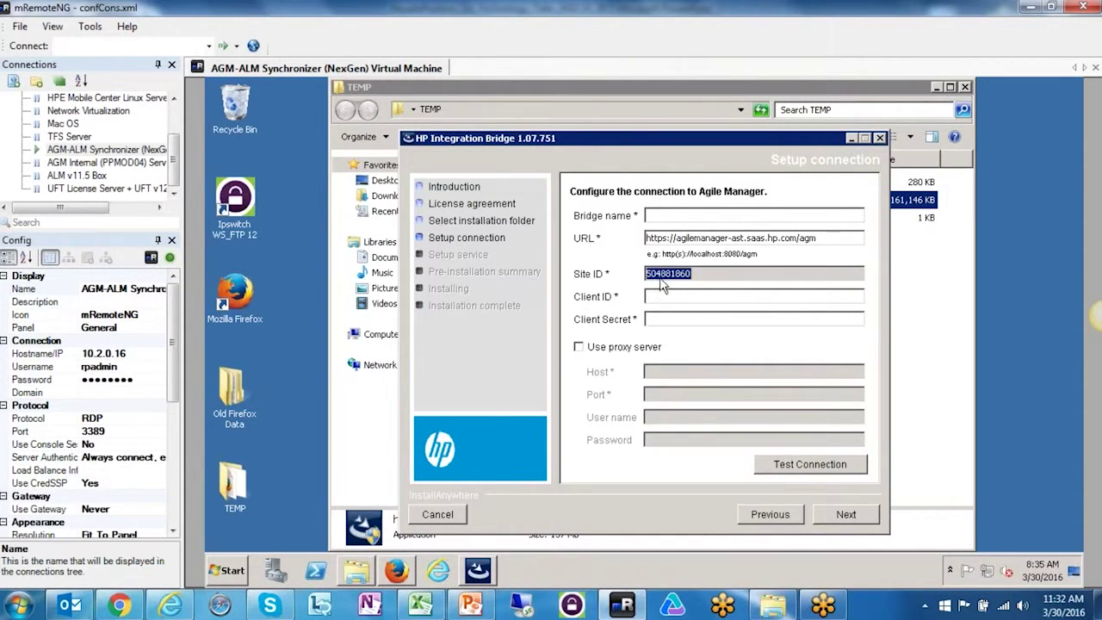
click(662, 280)
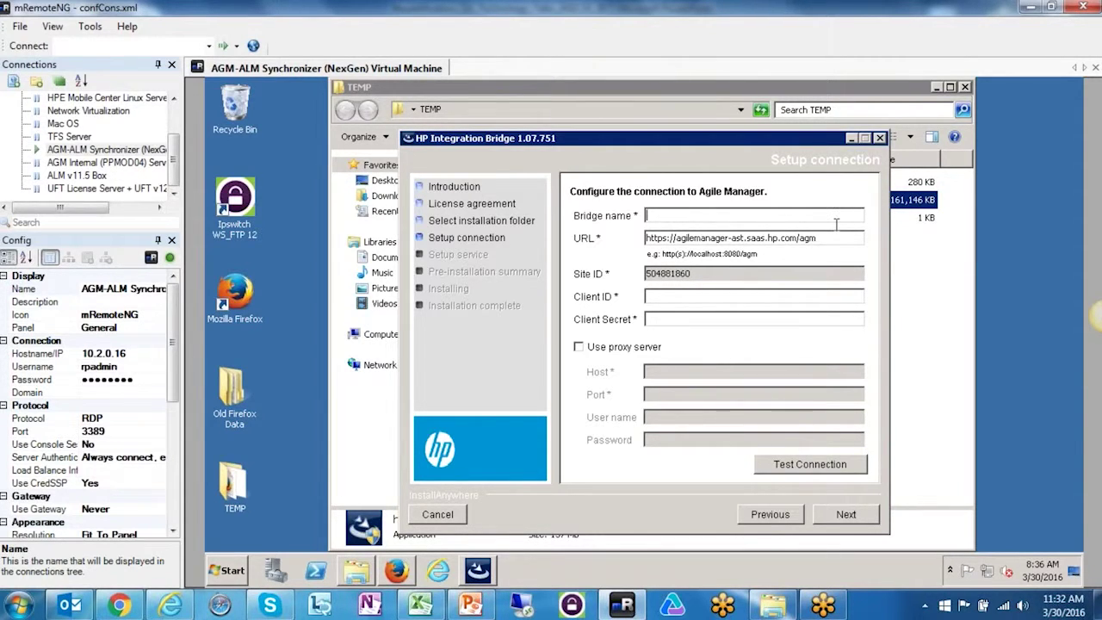
- Enter AGM_ALM_BRIDGE as the bridge name and move to the Client ID field
key(Caps_Lock)
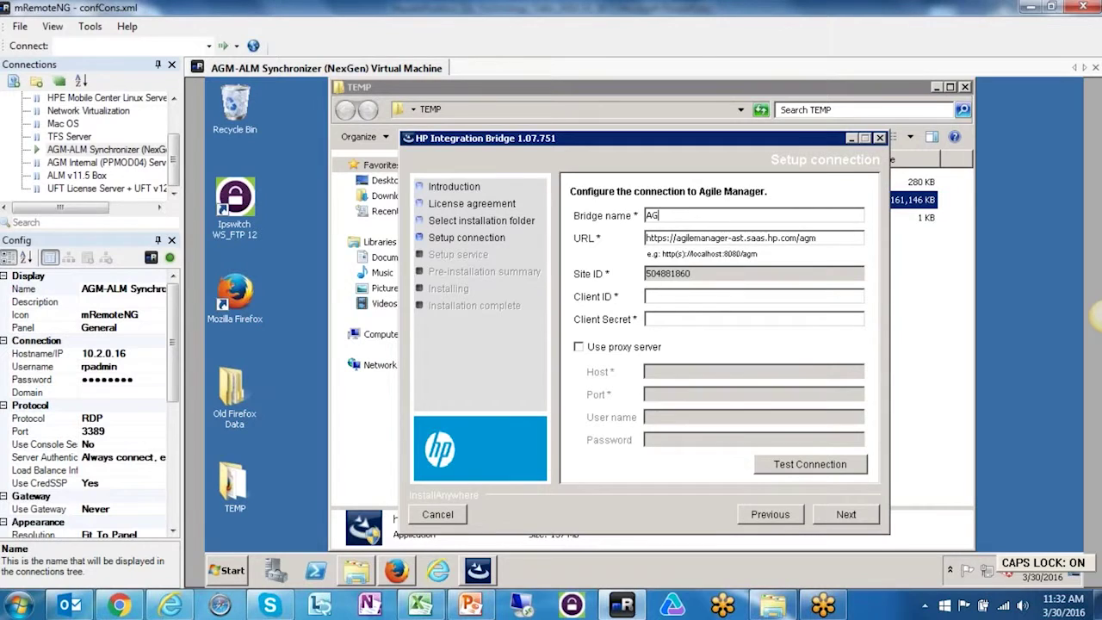
key(BackSpace)
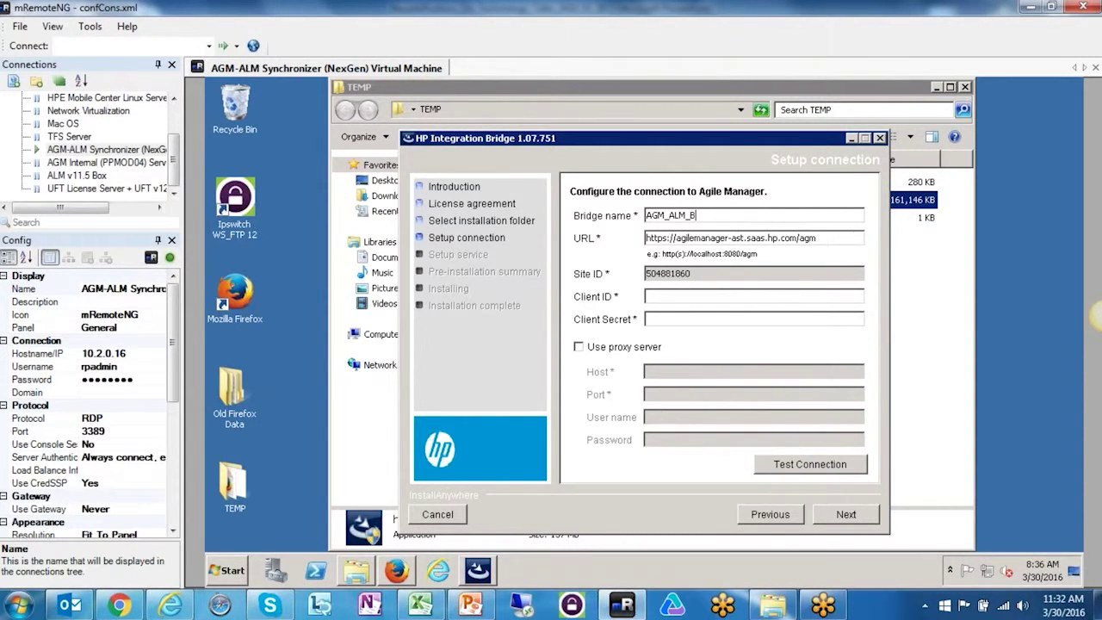
text(DGE)
key(Tab)
key(Caps_Lock)
key(Tab)
- Enter the client ID, test the connection, and dismiss the failure message
key(Caps_Lock)
text(mangerer@)
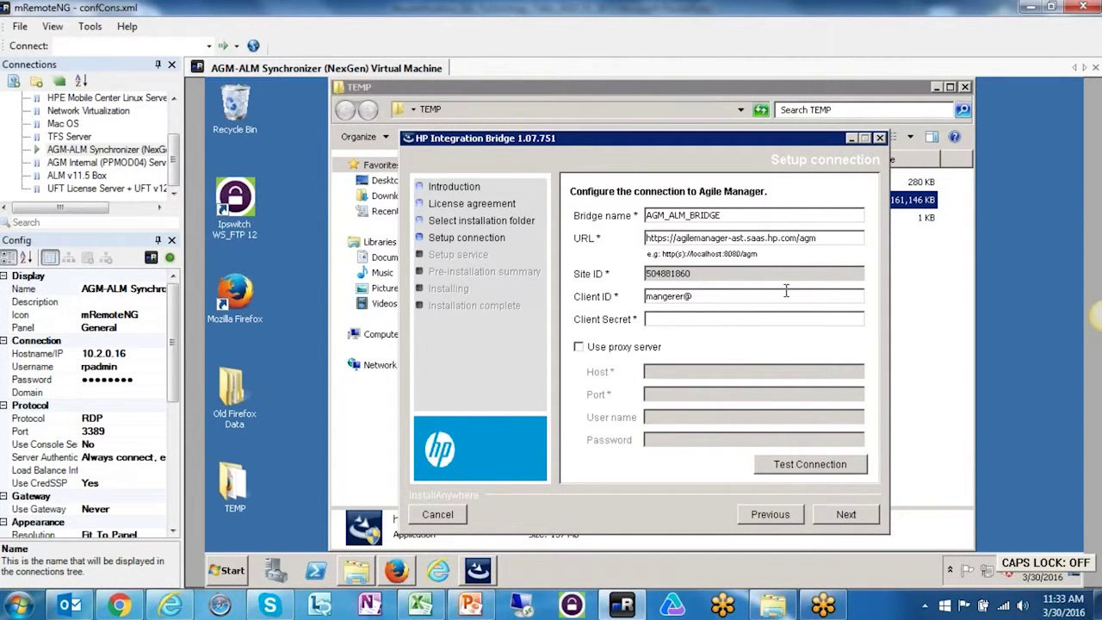
key(BackSpace)
key(BackSpace)
key(BackSpace)
key(BackSpace)
key(BackSpace)
key(BackSpace)
key(BackSpace)
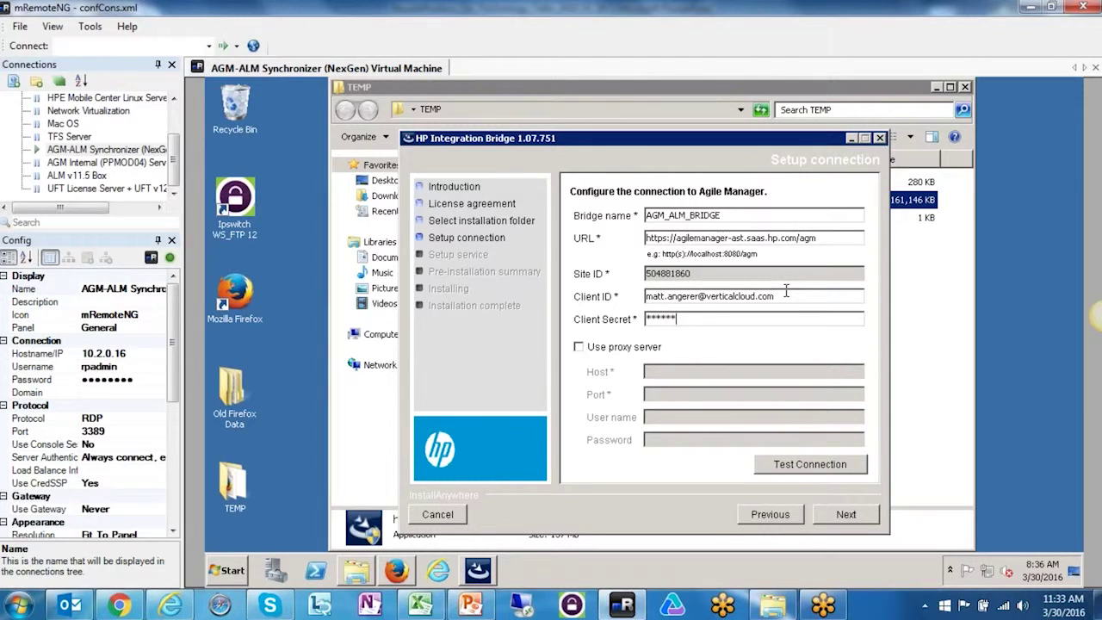
click(851, 465)
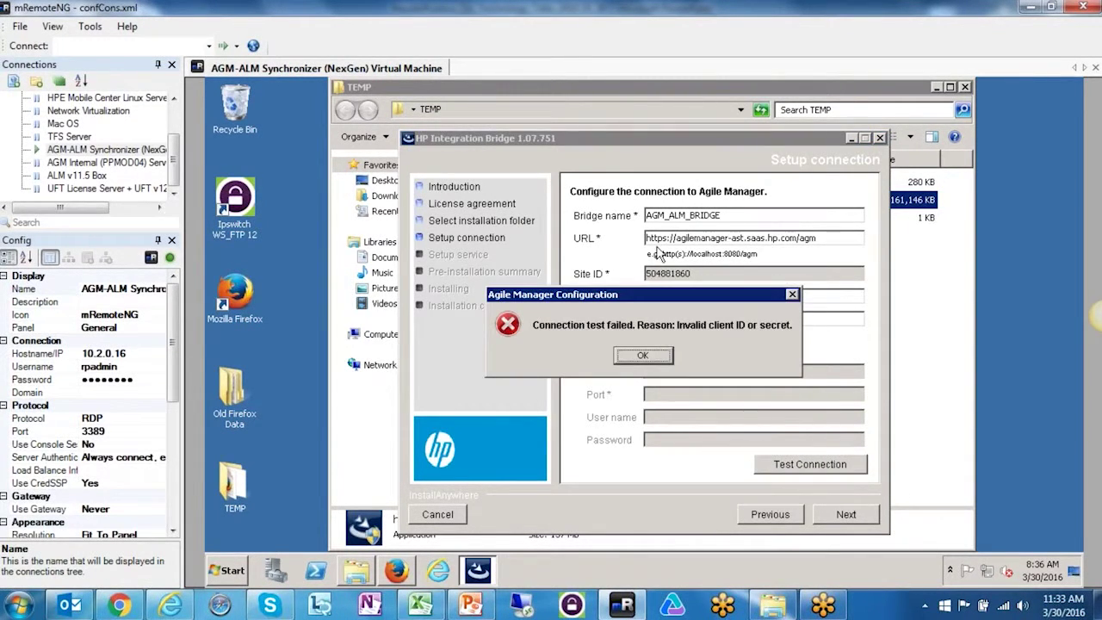
click(644, 358)
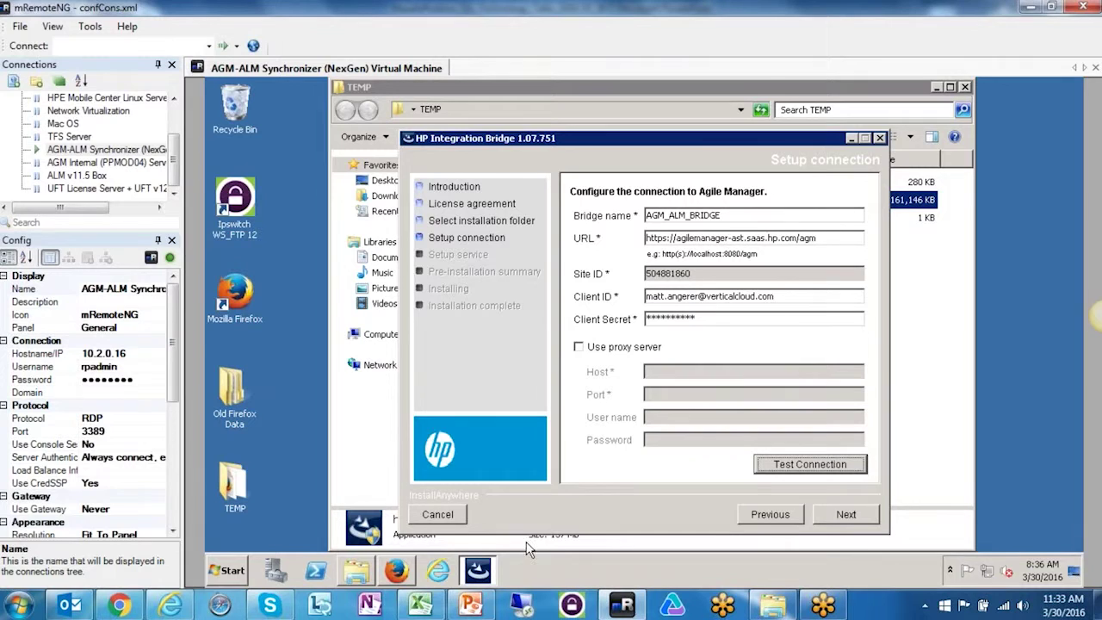
- On the API tab, add an Integration Bridge API client named ALM_AGM
click(396, 570)
click(445, 168)
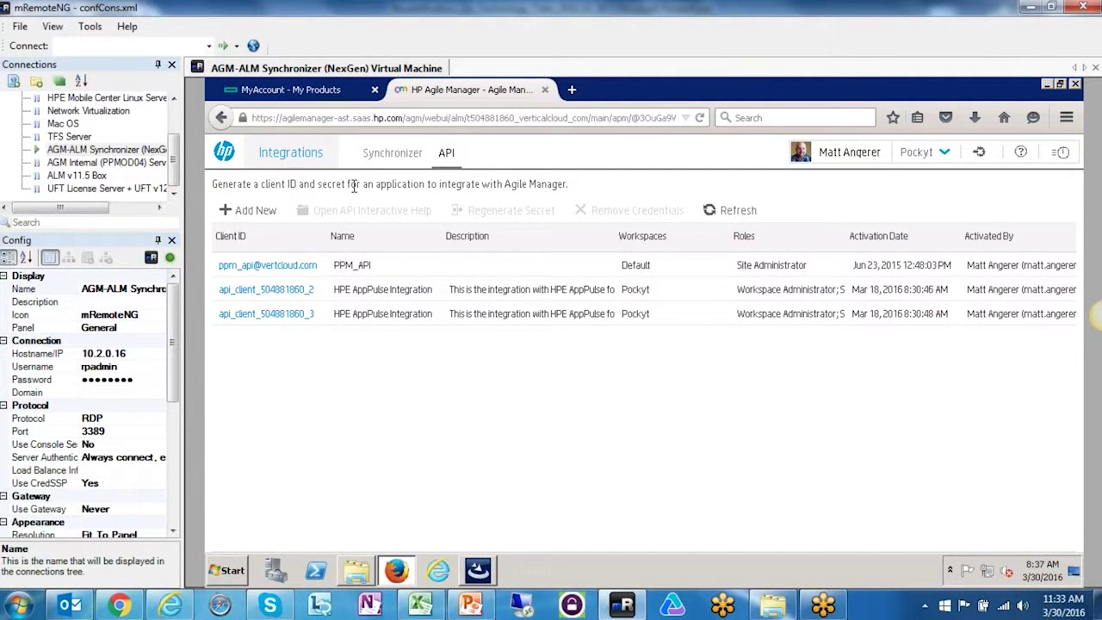
click(249, 211)
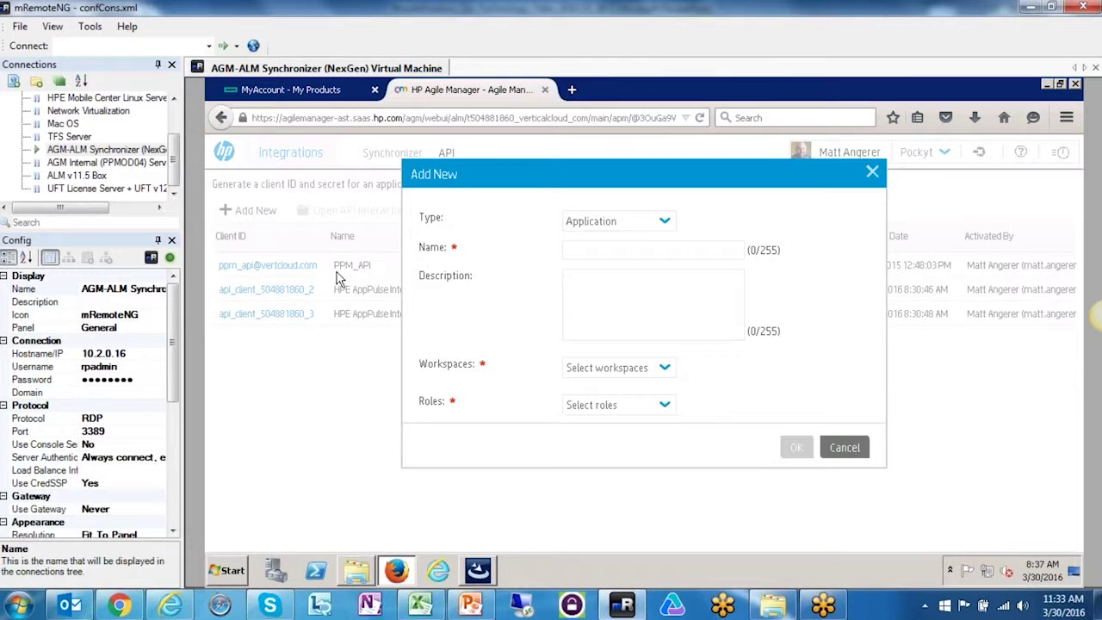
click(871, 174)
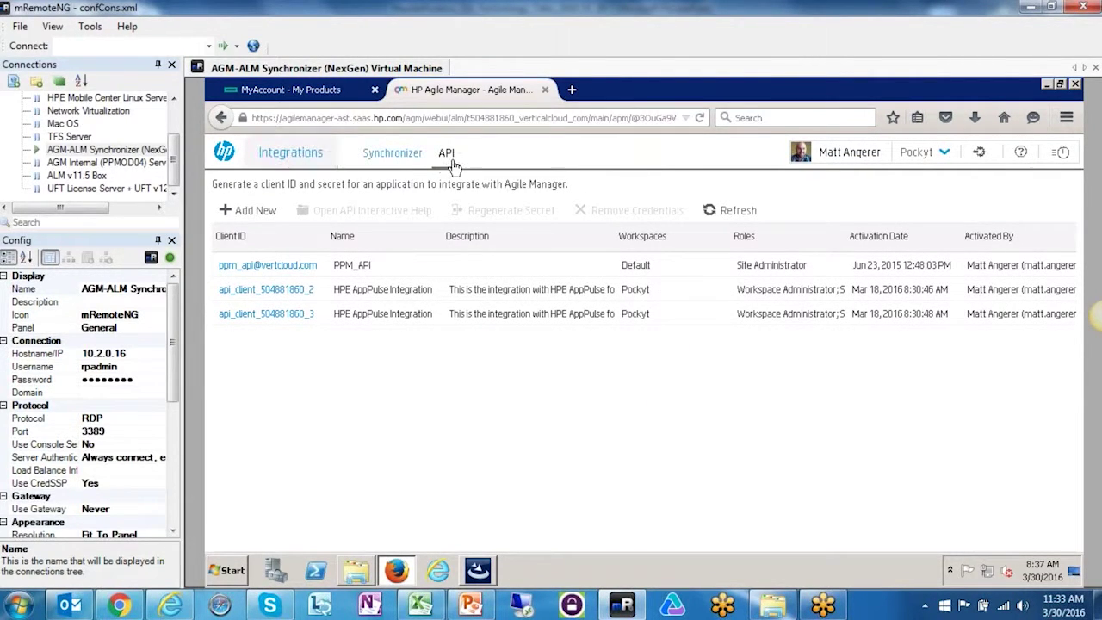
click(248, 210)
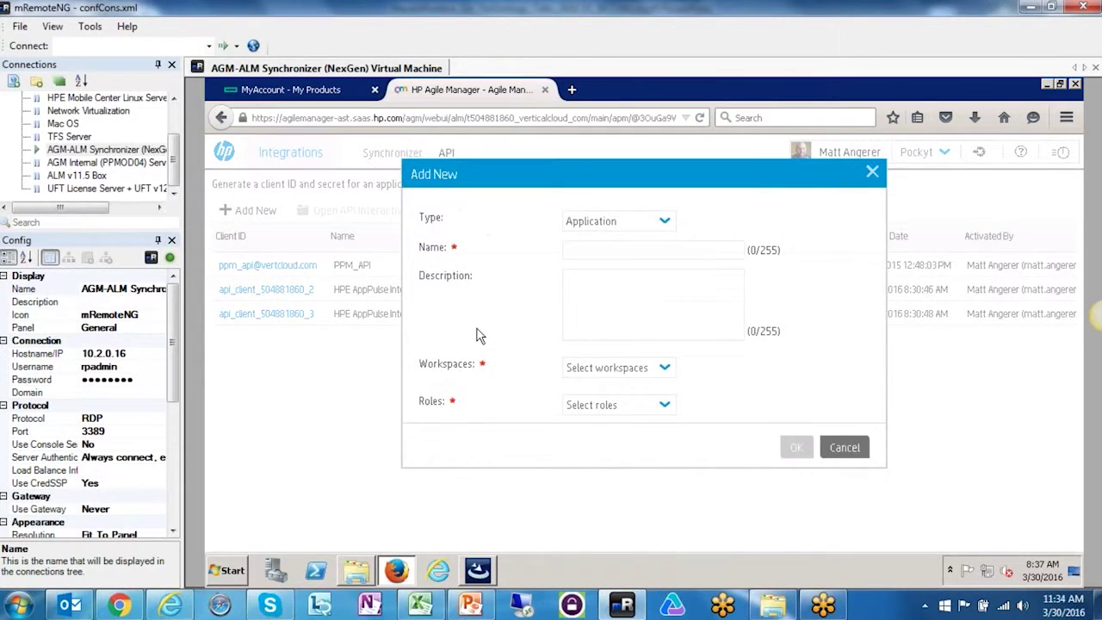
click(662, 222)
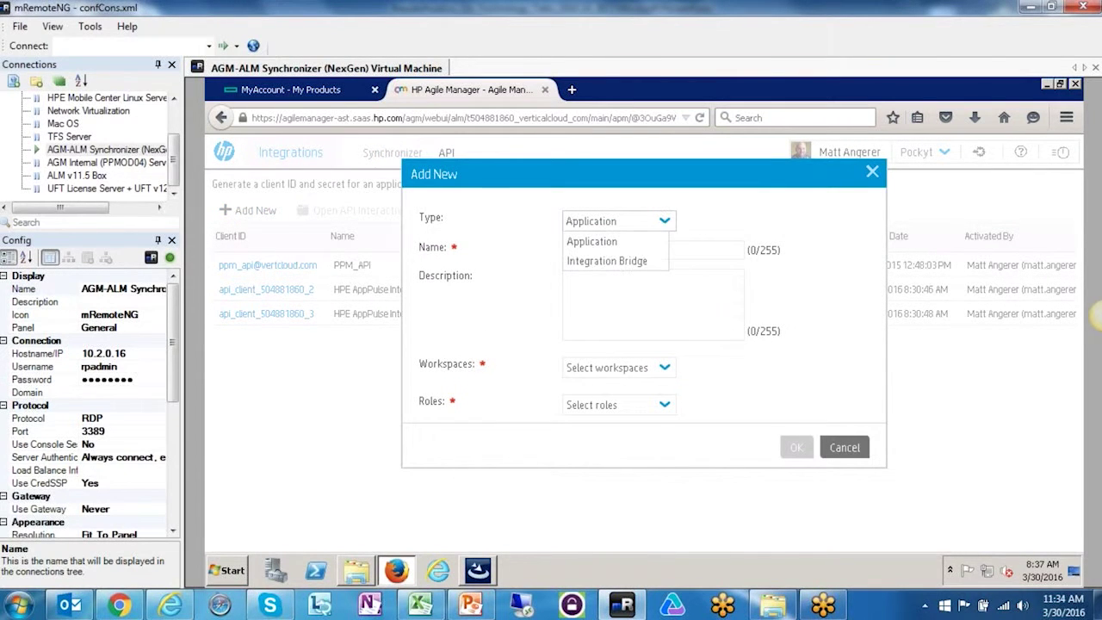
click(598, 267)
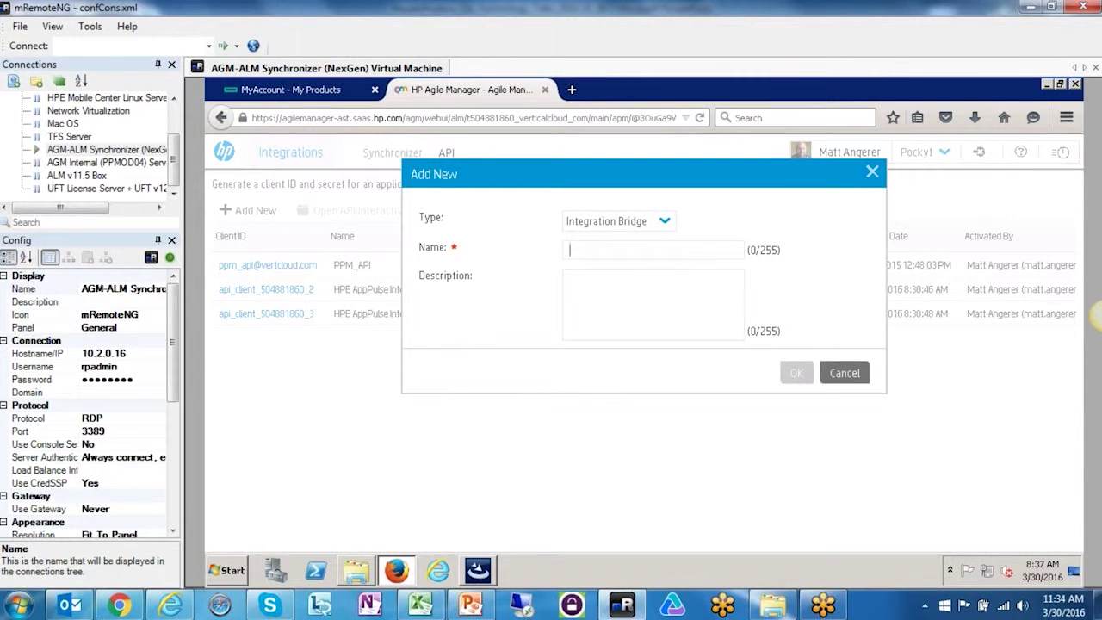
key(Caps_Lock)
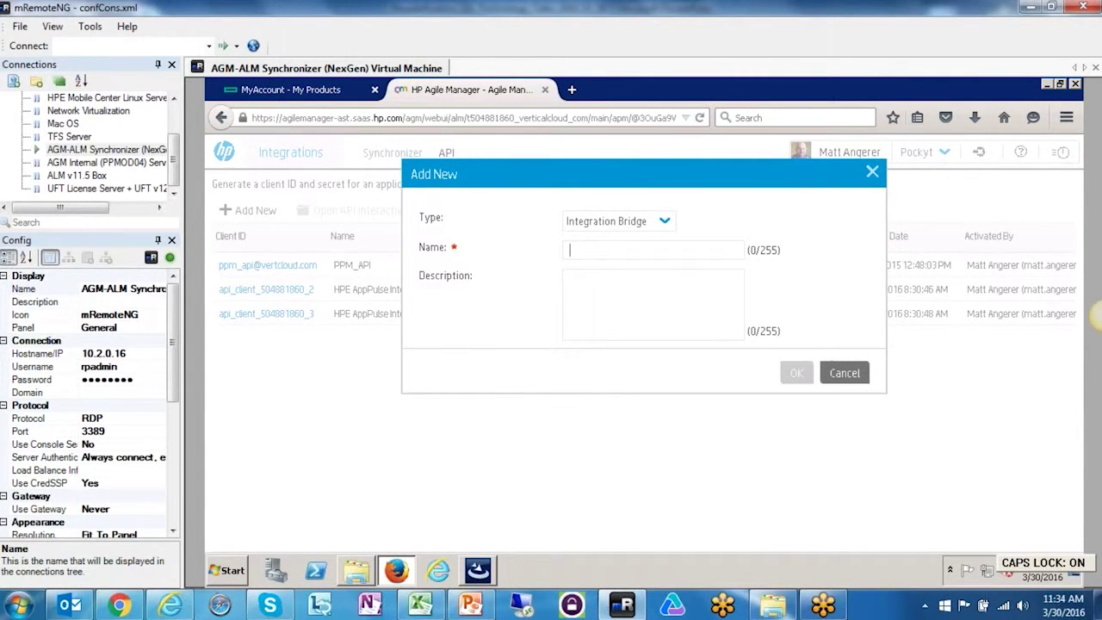
text(ALM_AGM)
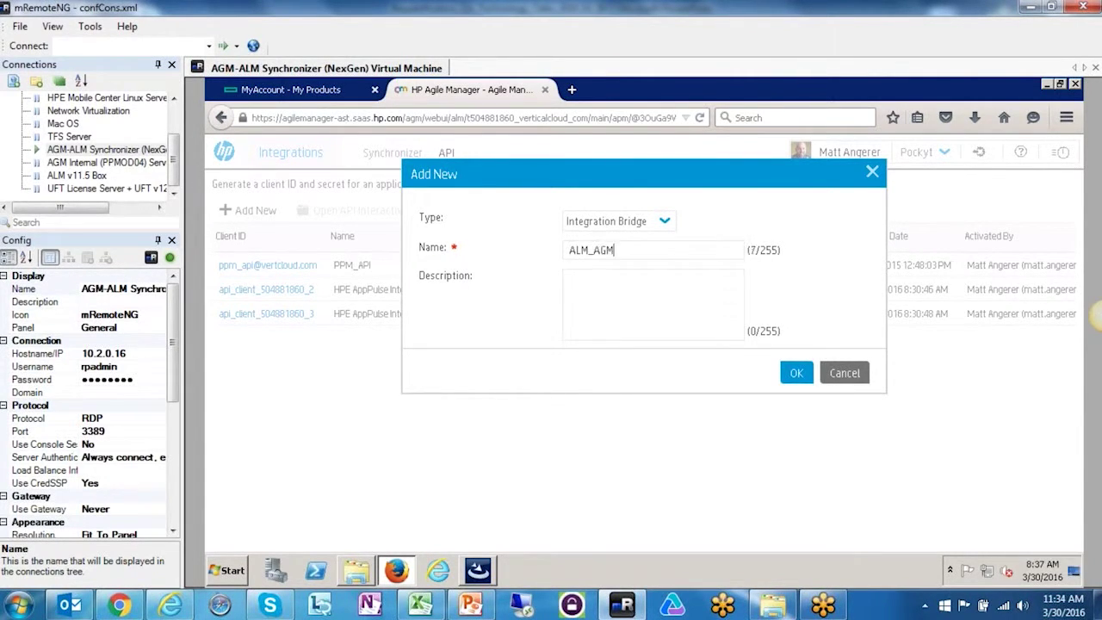
key(Caps_Lock)
key(Tab)
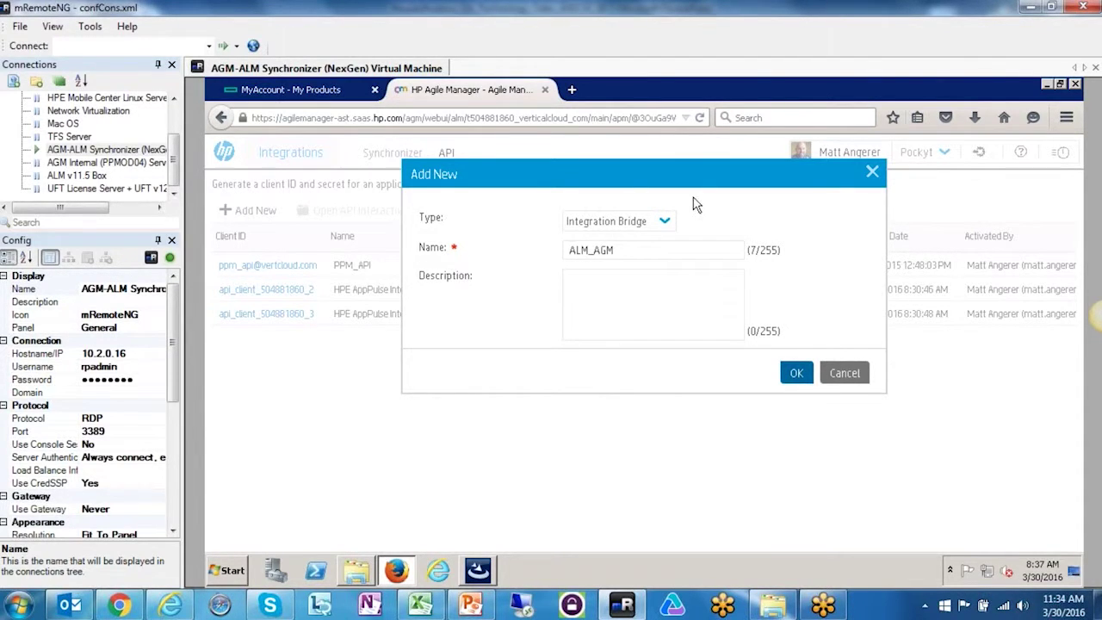
click(794, 372)
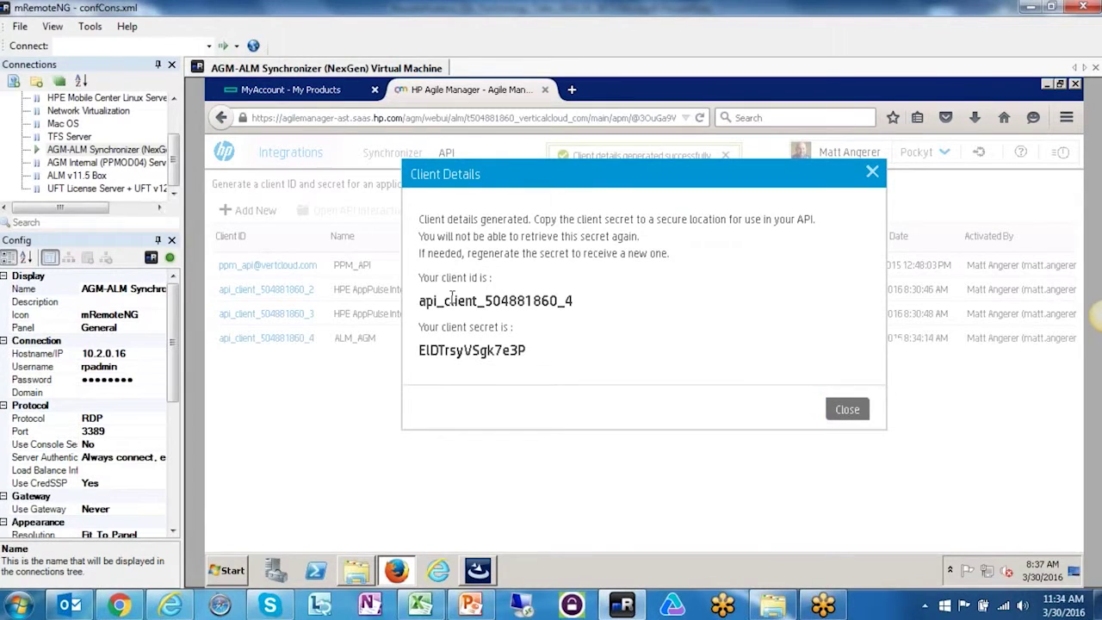
- Copy the new client ID and client secret into a new Notepad note
drag(419, 300, 573, 301)
key(ctrl+c)
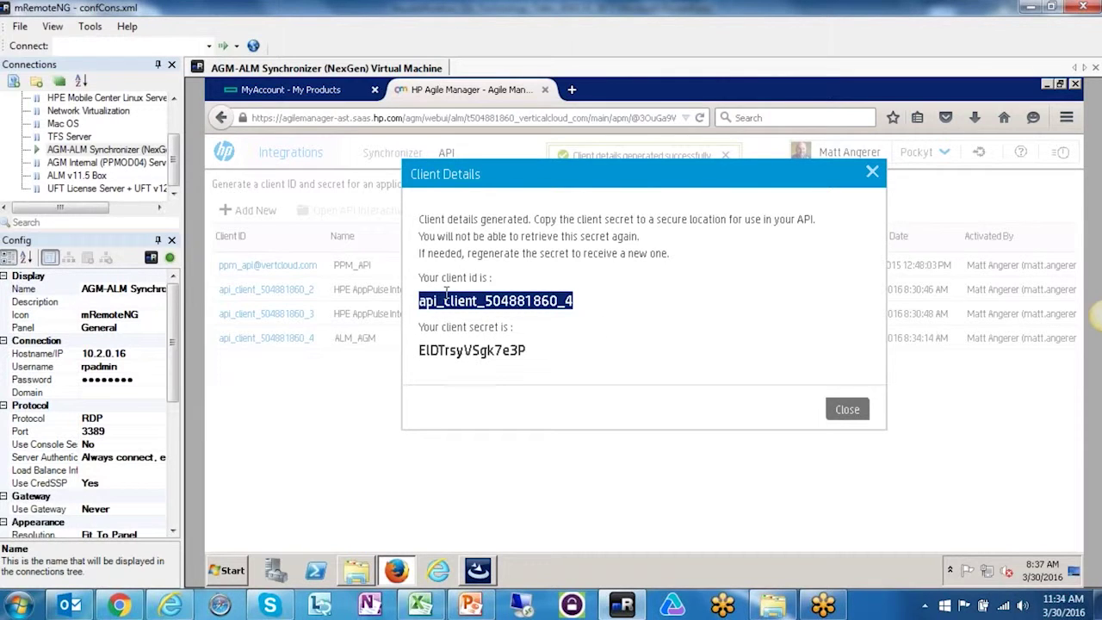
click(18, 605)
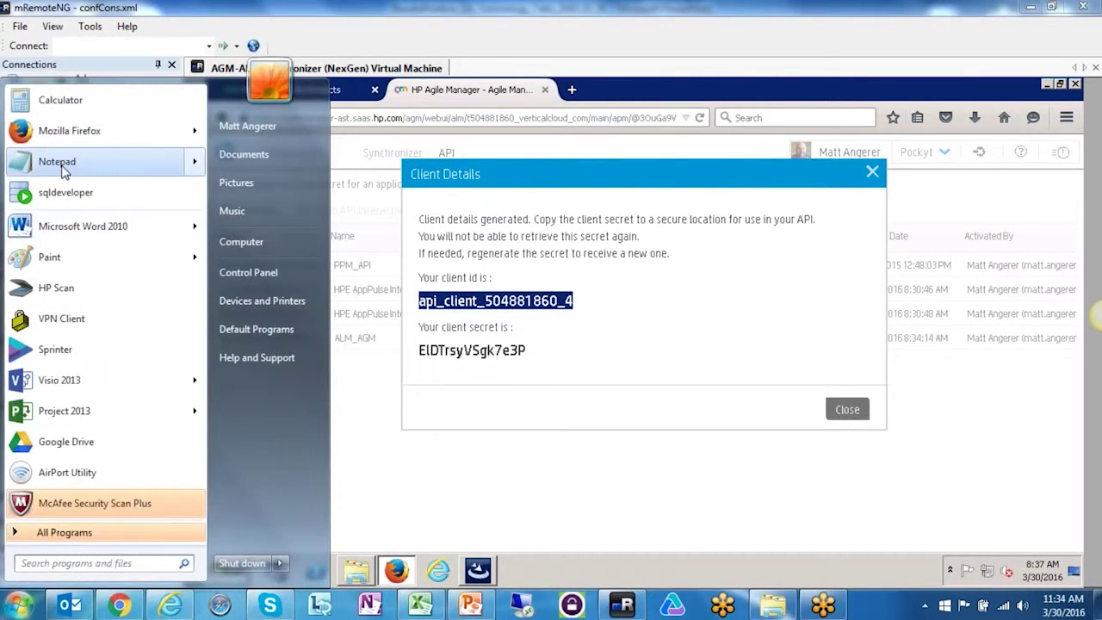
click(57, 161)
key(ctrl+v)
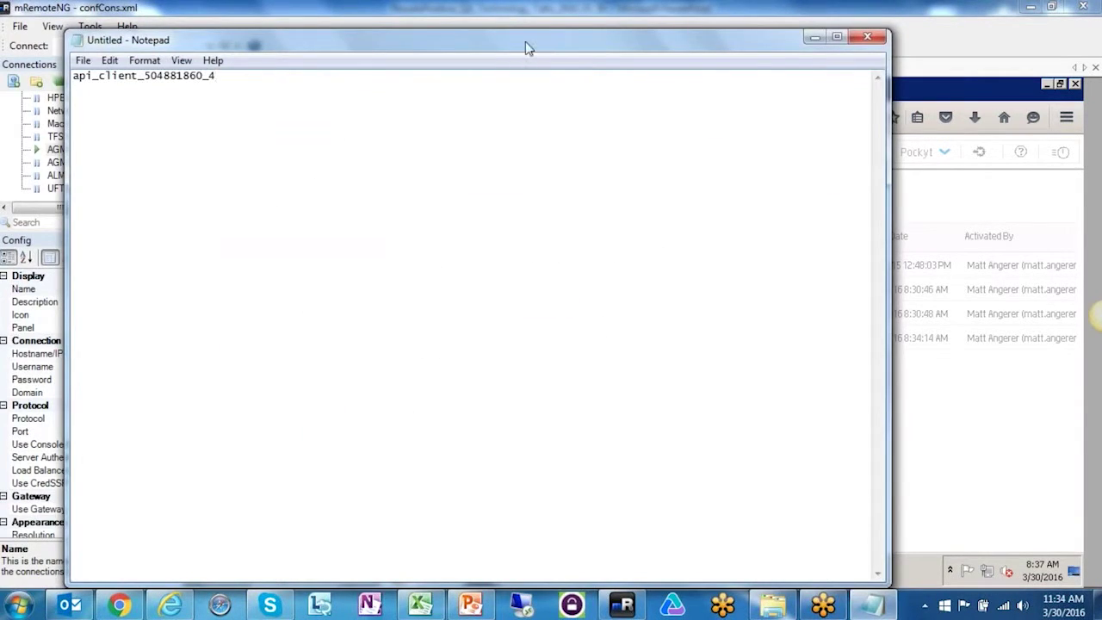
drag(527, 44, 643, 129)
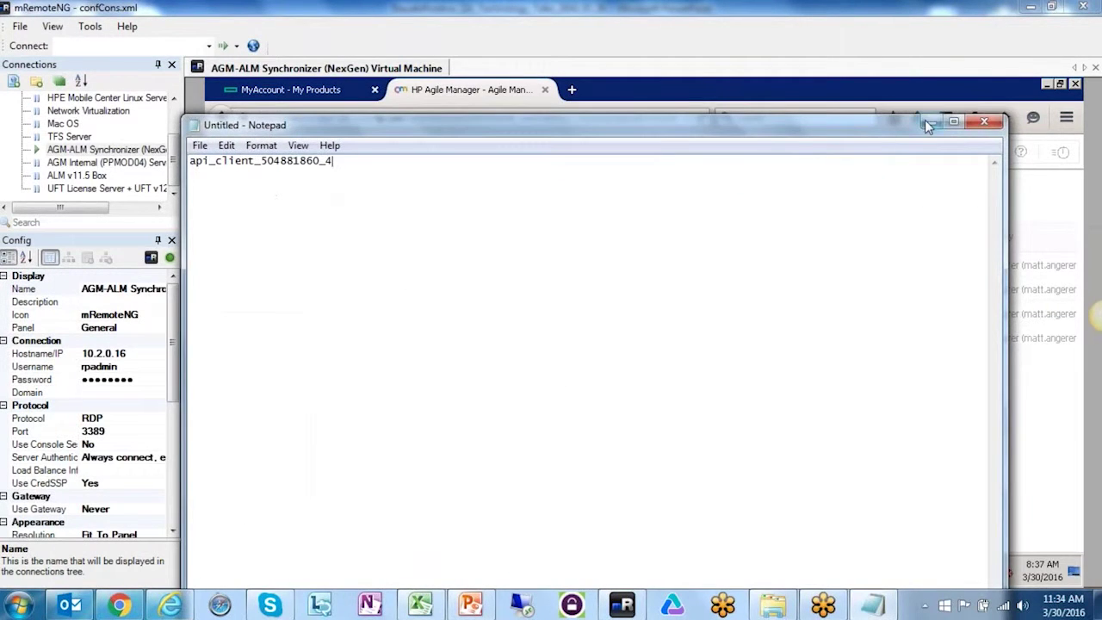
click(931, 121)
drag(414, 350, 533, 349)
key(ctrl+c)
click(874, 605)
key(ctrl+v)
click(931, 122)
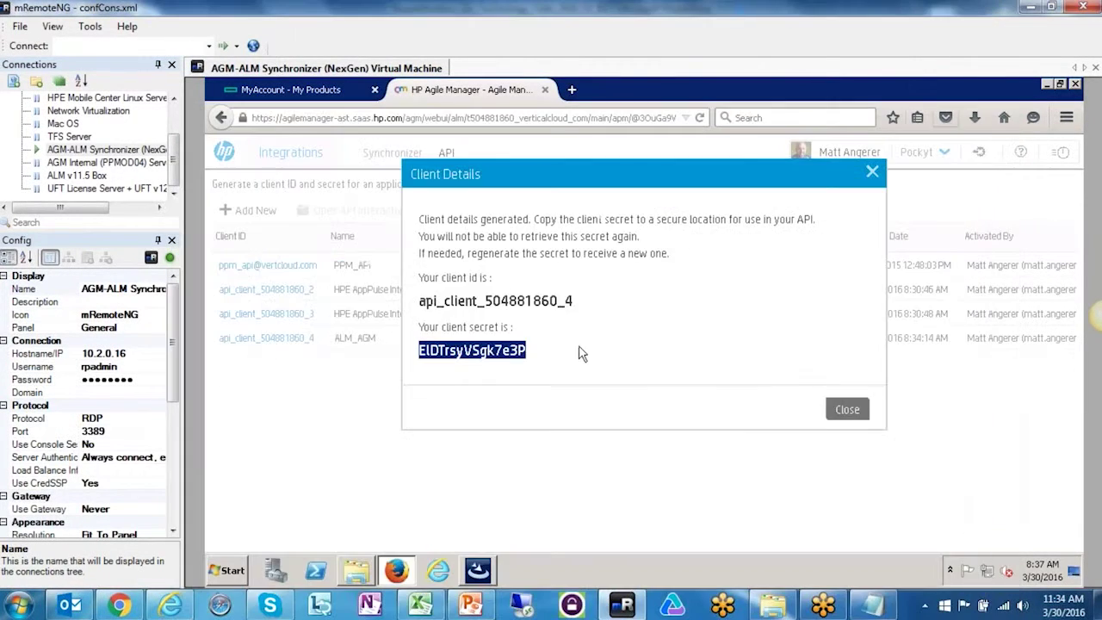
- Close the client details and return to the API client list showing ALM_AGM
click(851, 412)
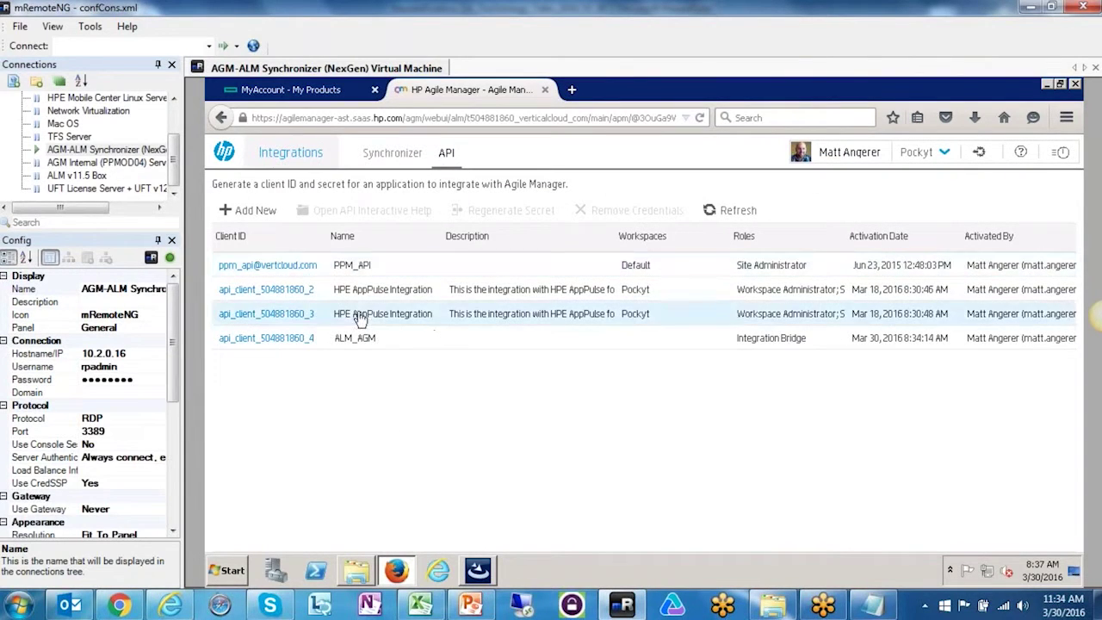
click(381, 161)
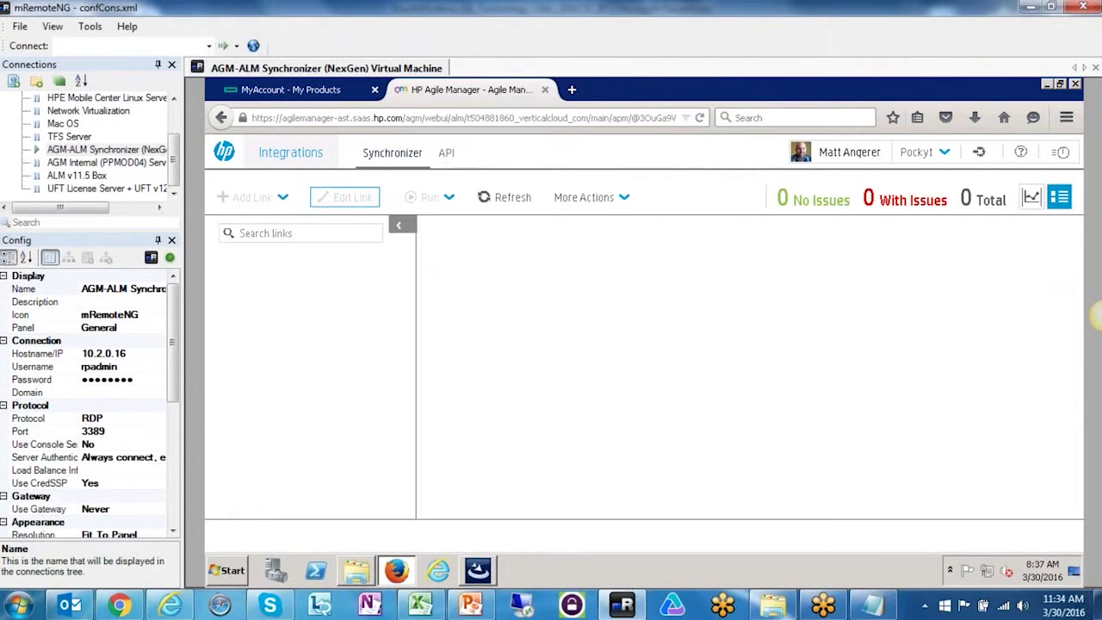
click(611, 607)
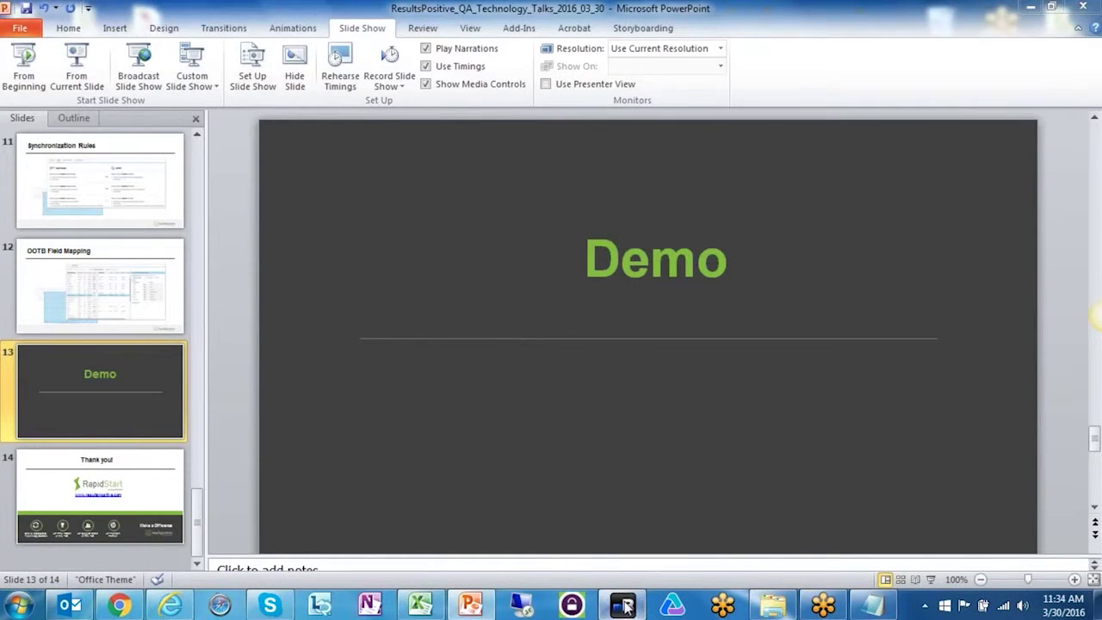
click(625, 607)
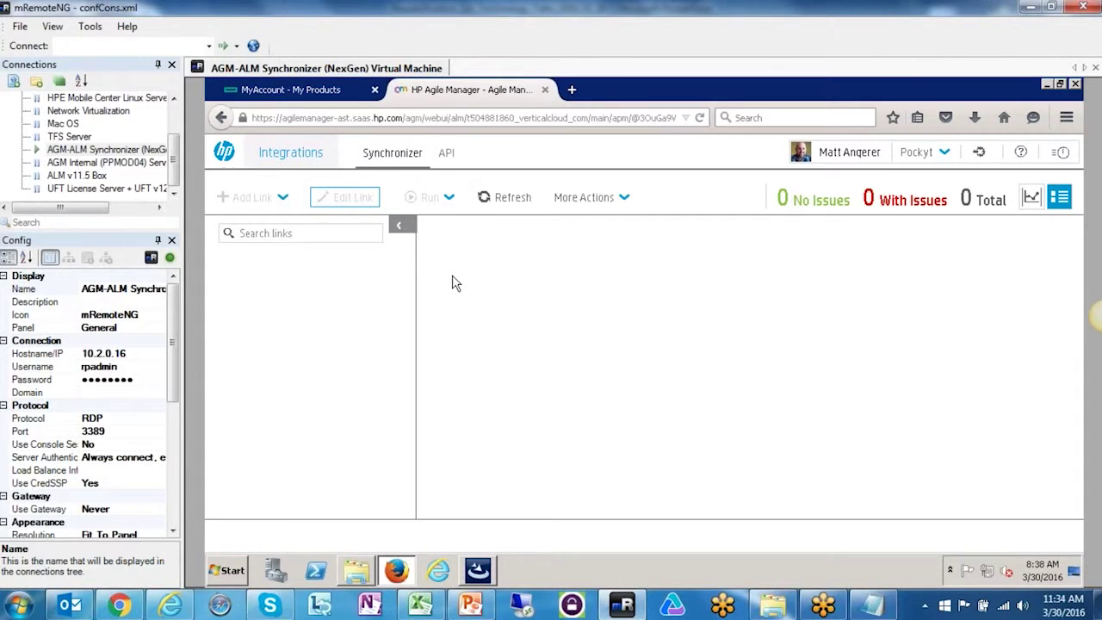
click(487, 197)
click(443, 155)
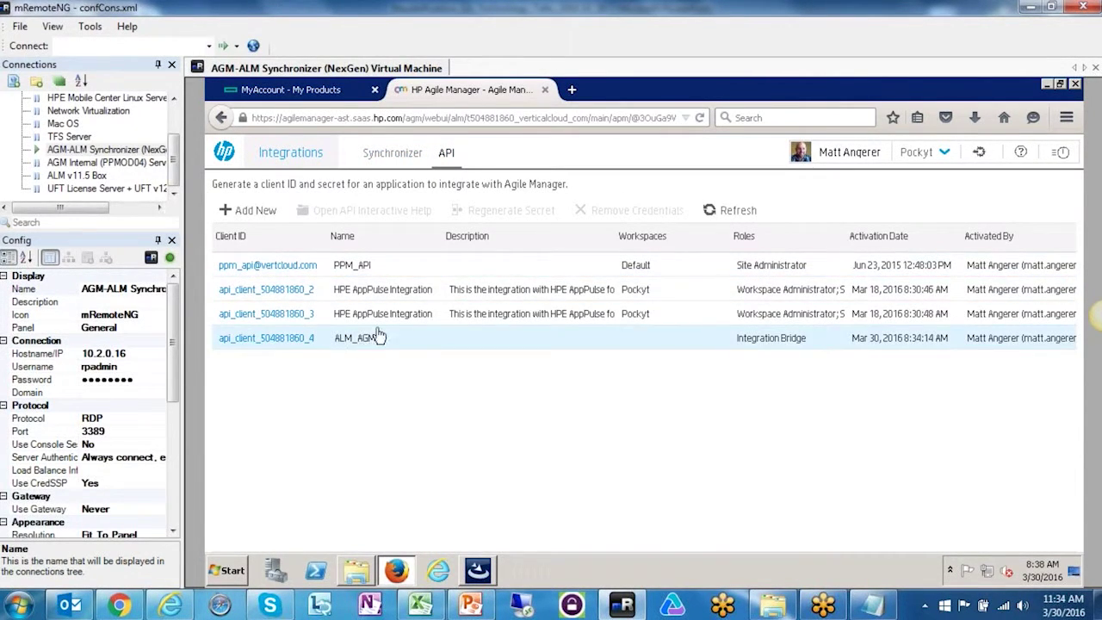
- Replace the installer's Client ID with the new ID saved in Notepad
click(478, 570)
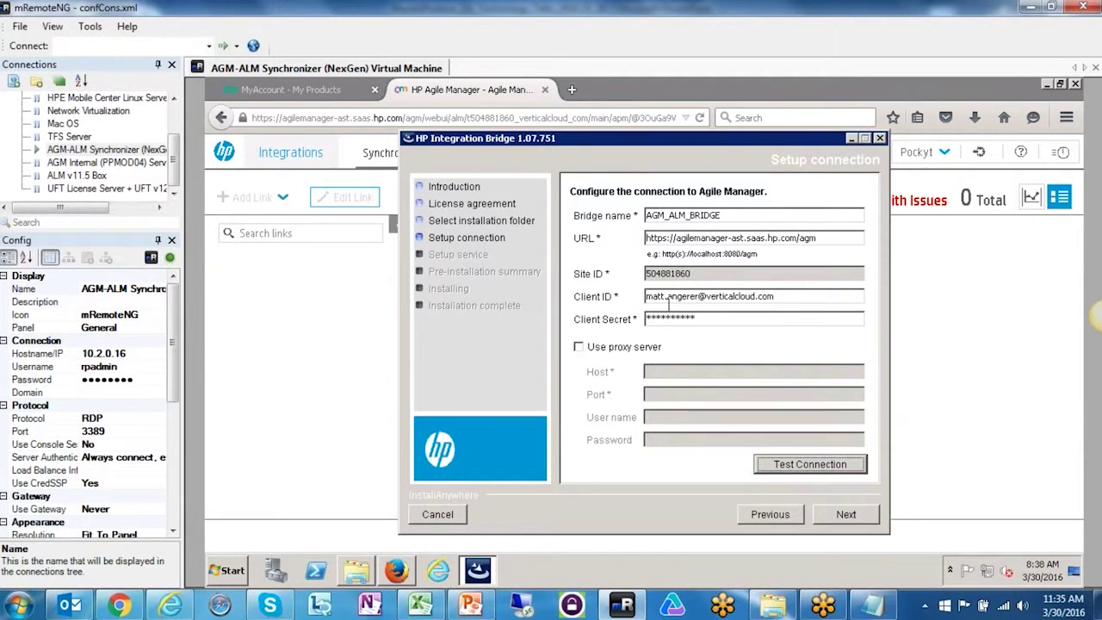
double_click(754, 295)
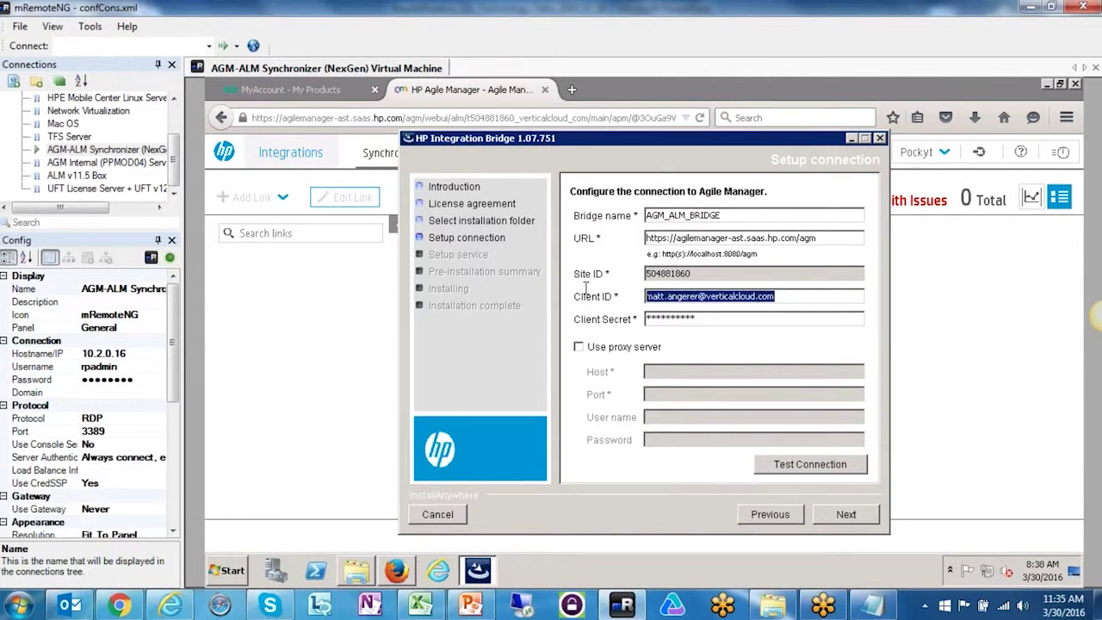
click(874, 605)
drag(342, 162, 187, 160)
key(ctrl+c)
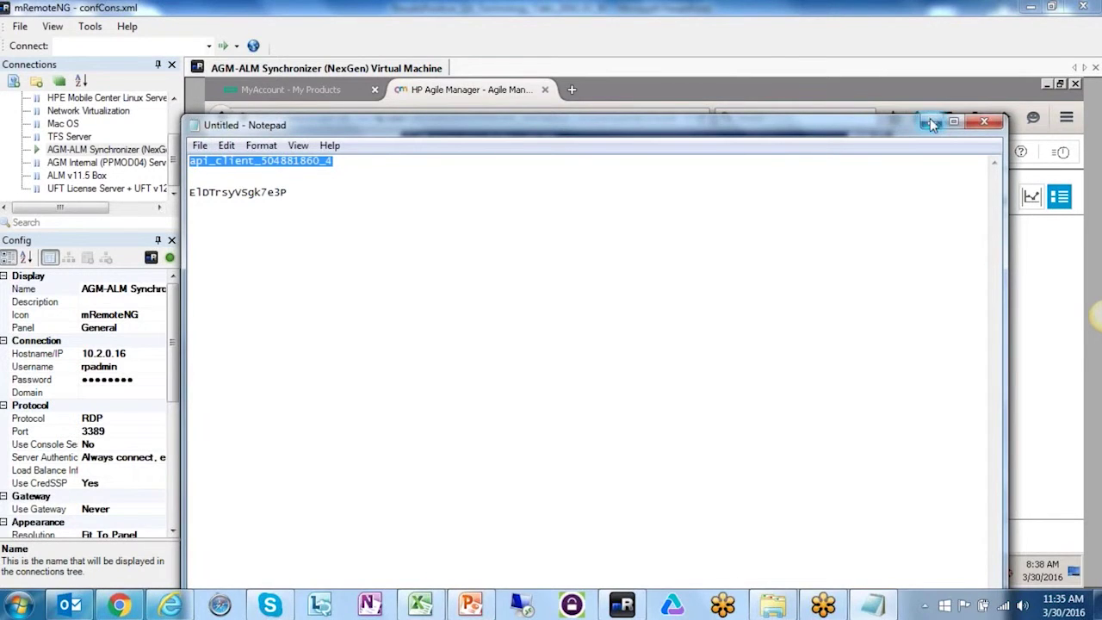
click(932, 122)
key(ctrl+v)
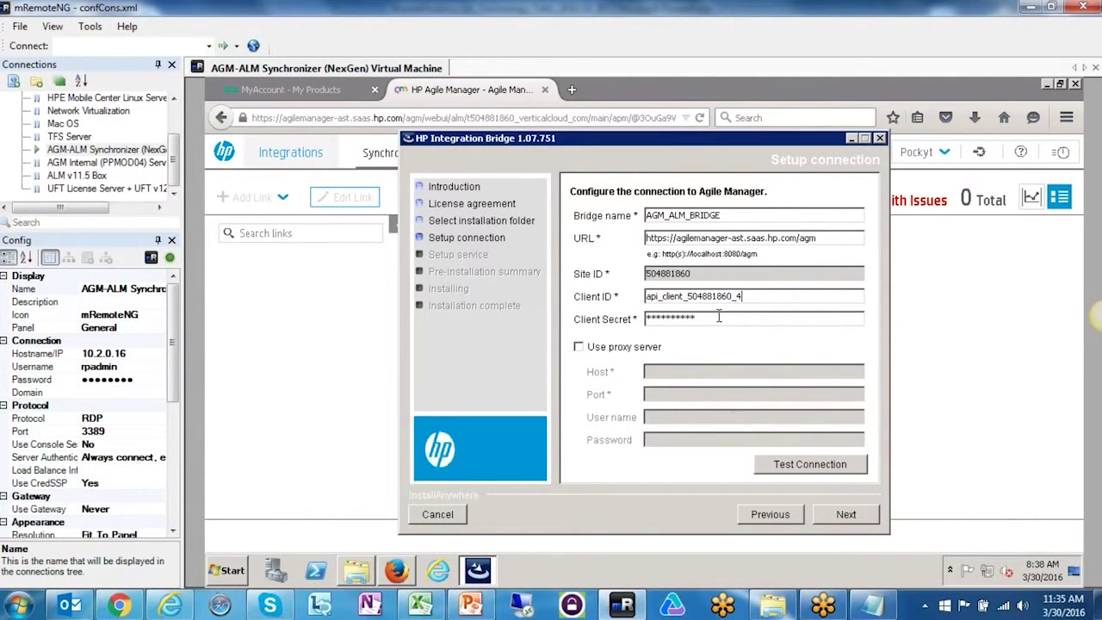
- Paste in the new client secret, run a successful connection test, and continue
click(874, 605)
drag(289, 192, 191, 193)
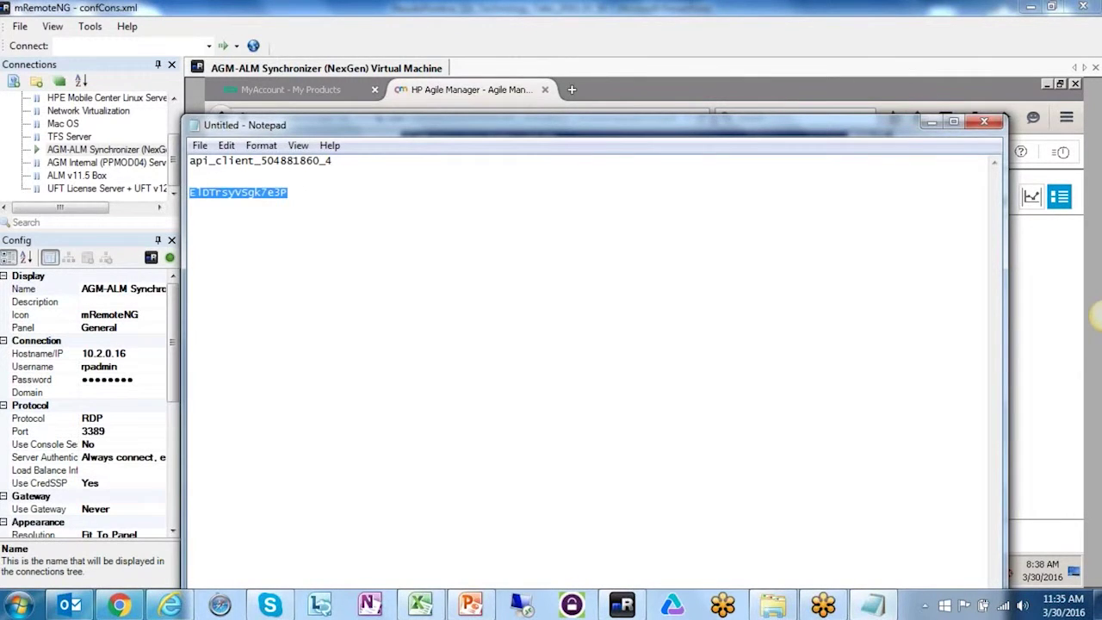
click(931, 122)
drag(696, 318, 645, 318)
key(ctrl+v)
click(811, 466)
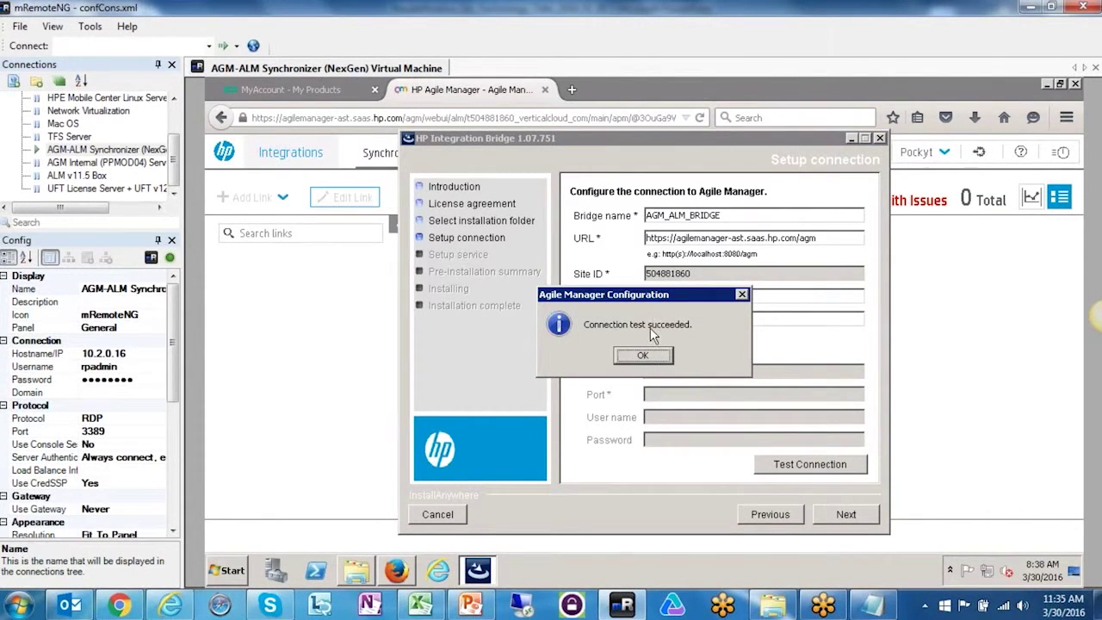
click(644, 360)
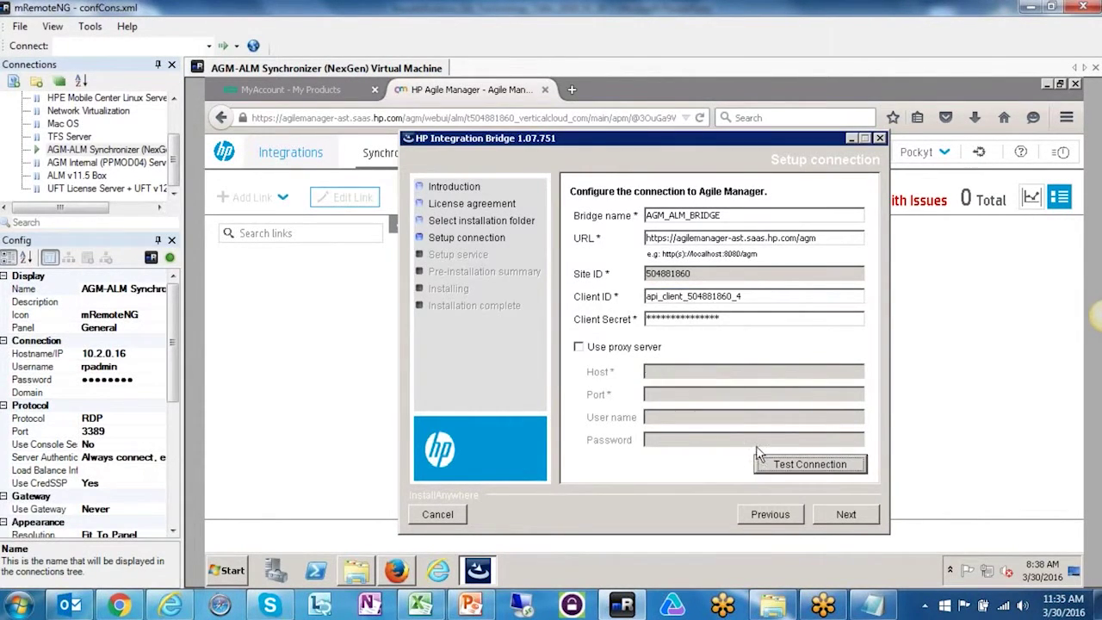
click(845, 515)
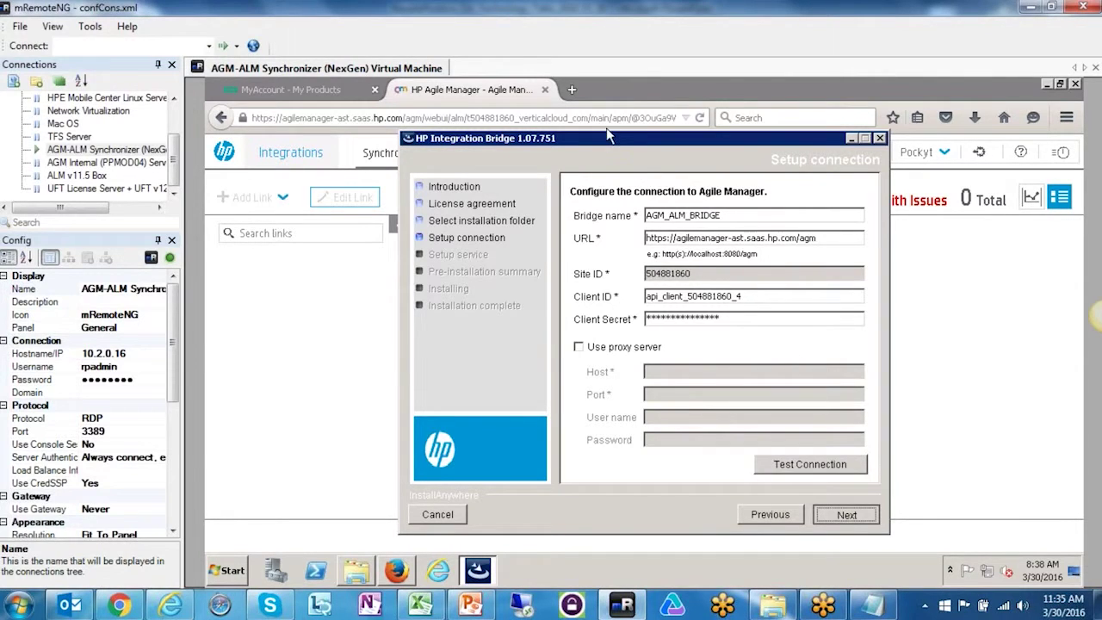
- Keep service port 1099, install the bridge, and finish the installer
drag(670, 234, 645, 233)
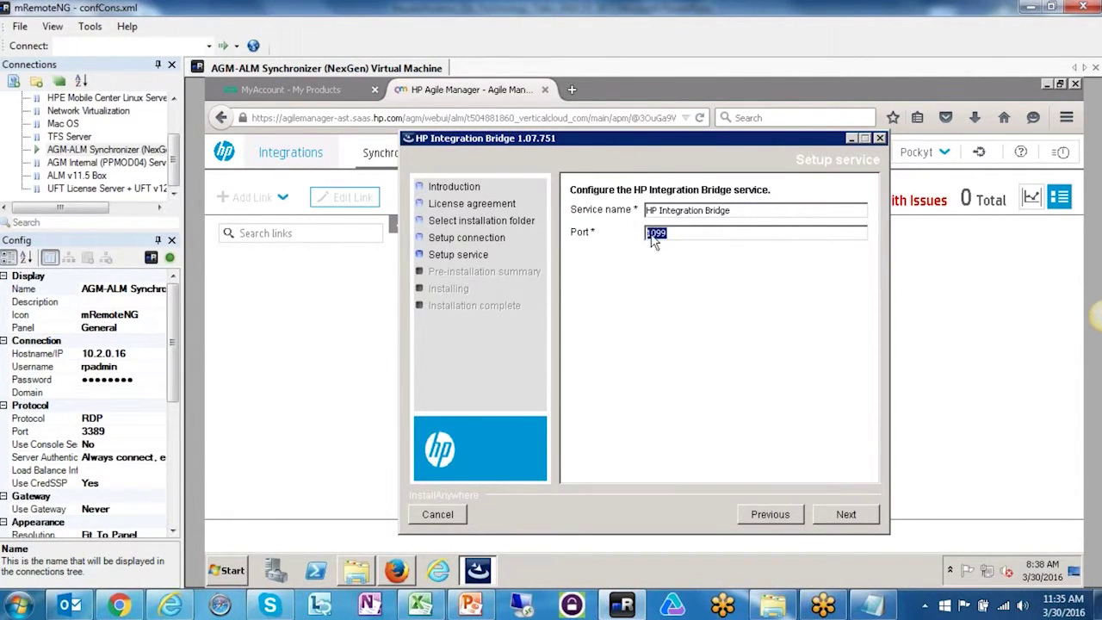
click(844, 512)
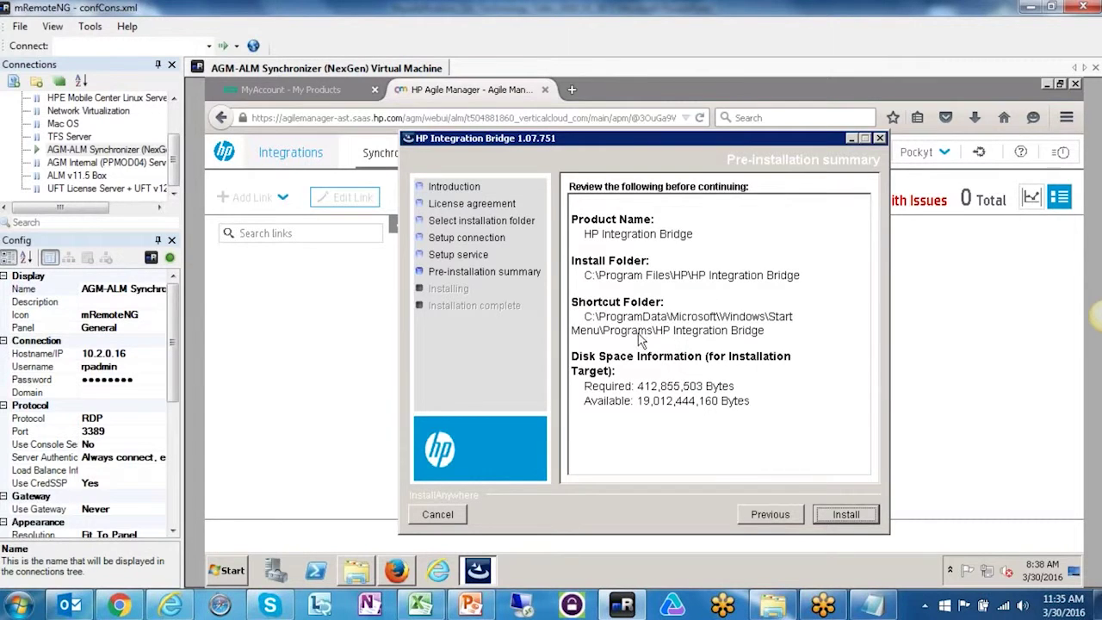
click(847, 515)
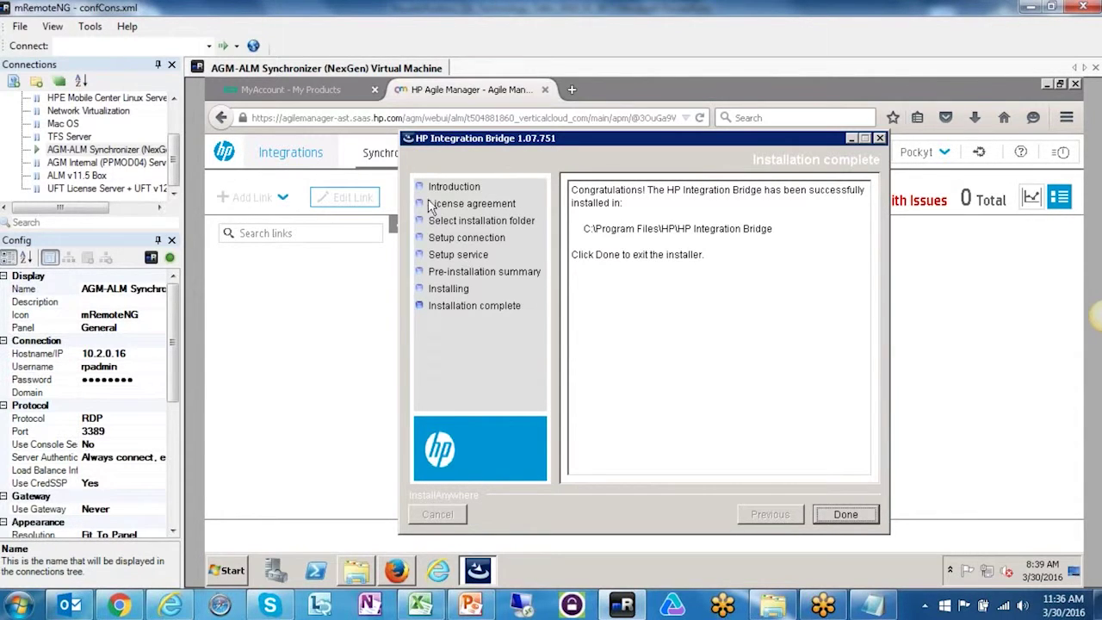
click(846, 516)
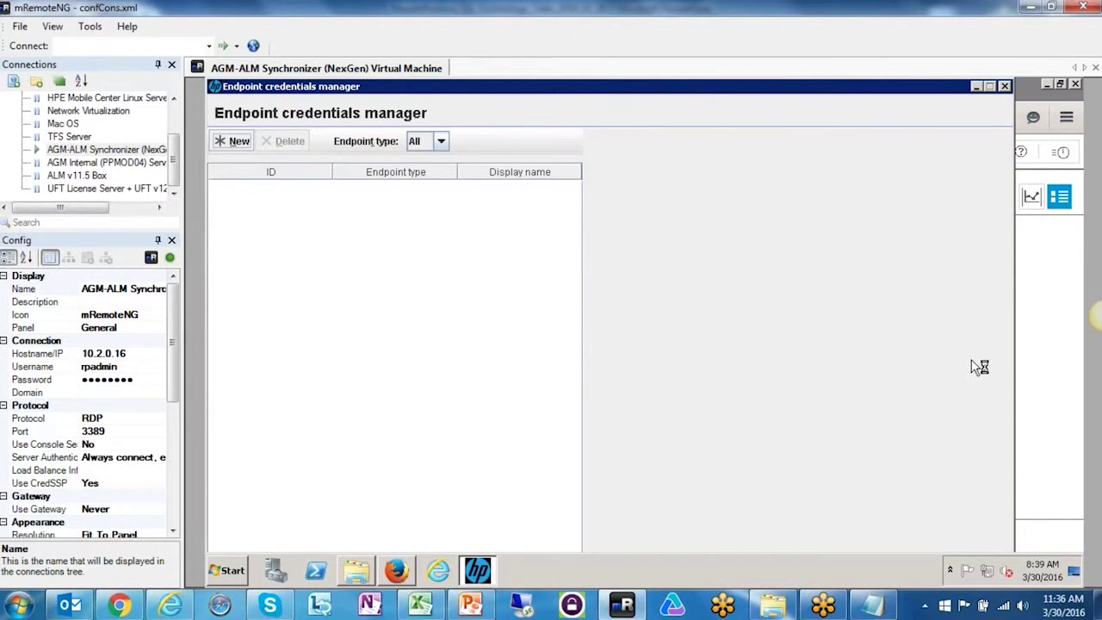
- Start a new endpoint credential named ALM and check the user name on the ALM login page
click(231, 141)
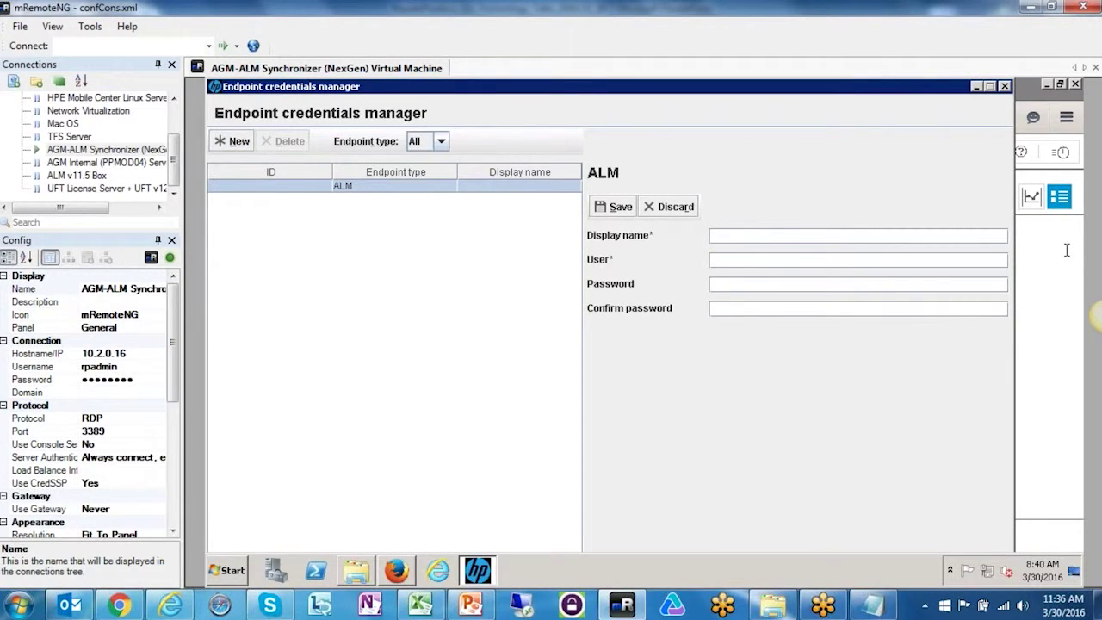
key(Caps_Lock)
text(ALM)
key(Tab)
key(Caps_Lock)
click(170, 607)
click(526, 230)
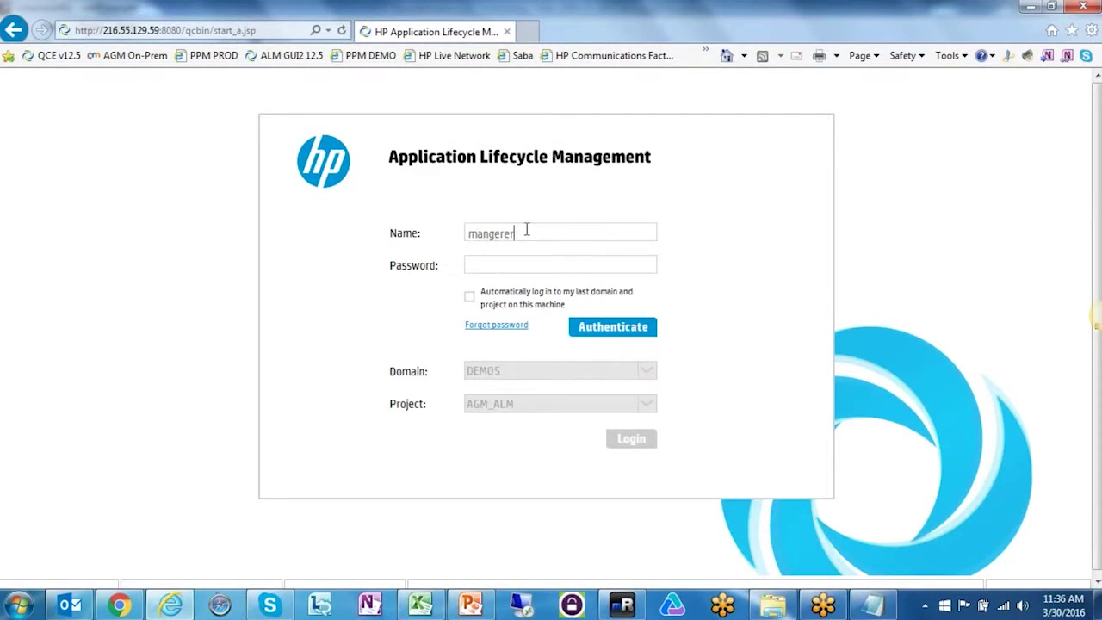
click(501, 265)
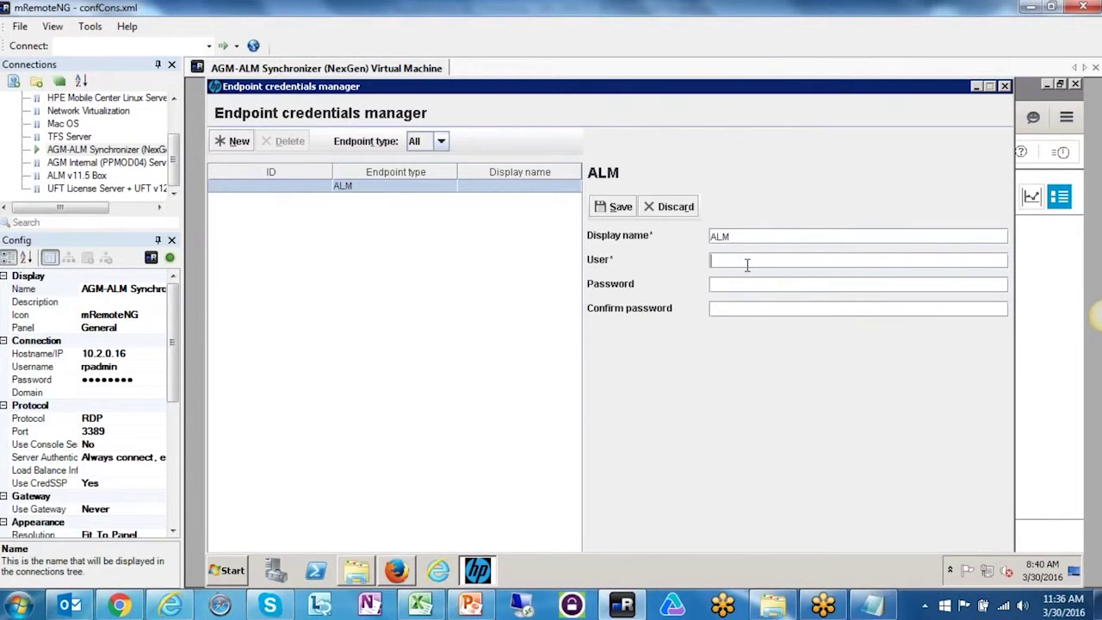
- Enter the ALM user name and password, save the credential, and minimize the manager
text(mangerer)
key(Tab)
text(password12)
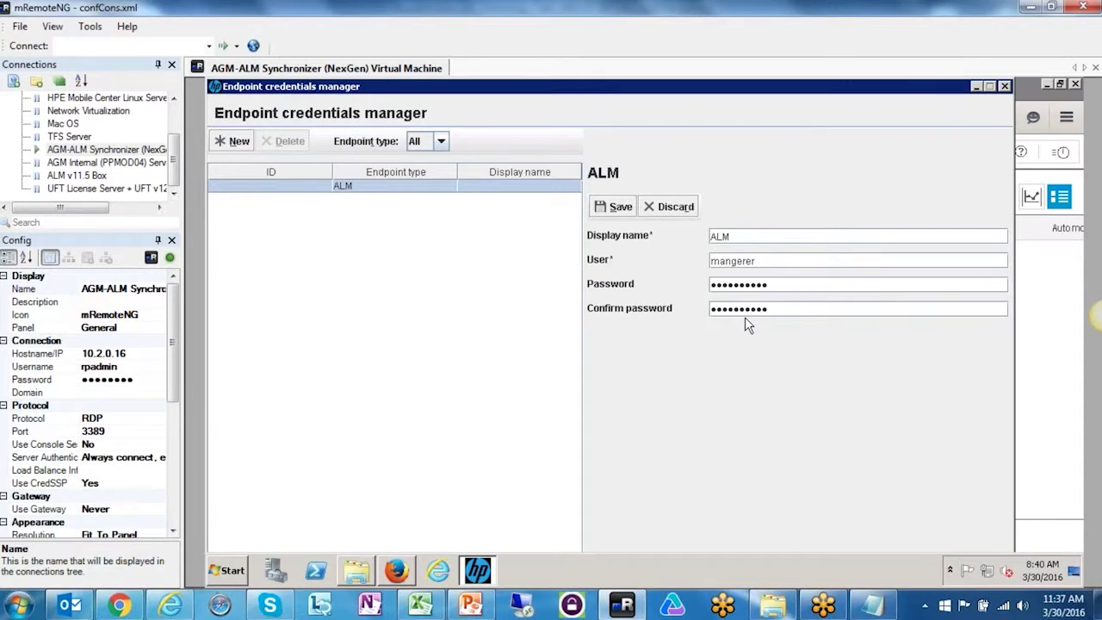
click(620, 207)
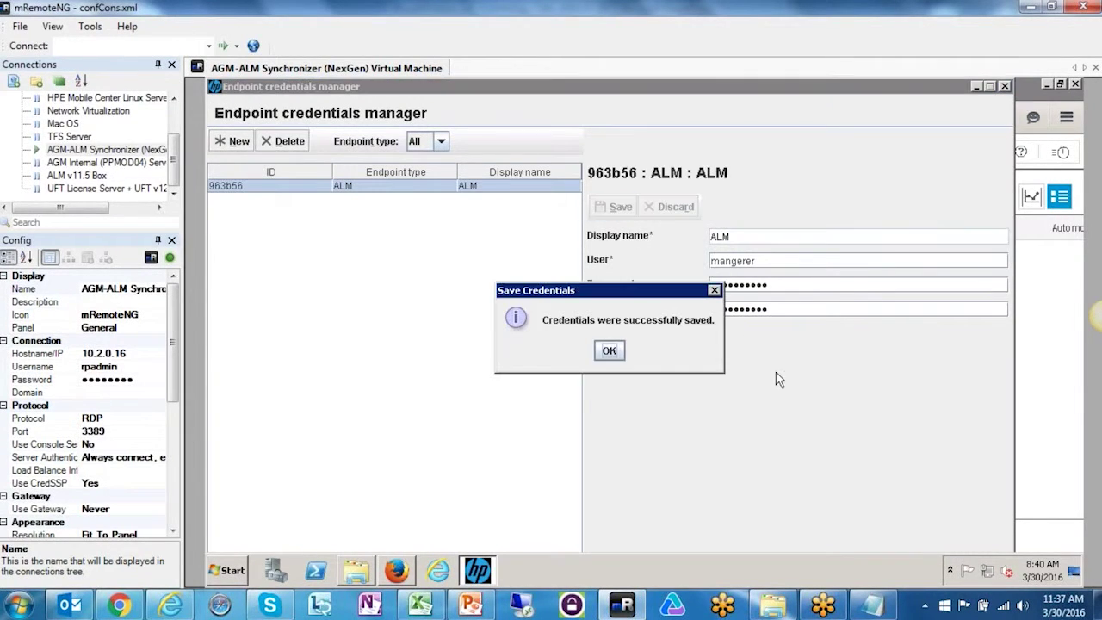
click(619, 352)
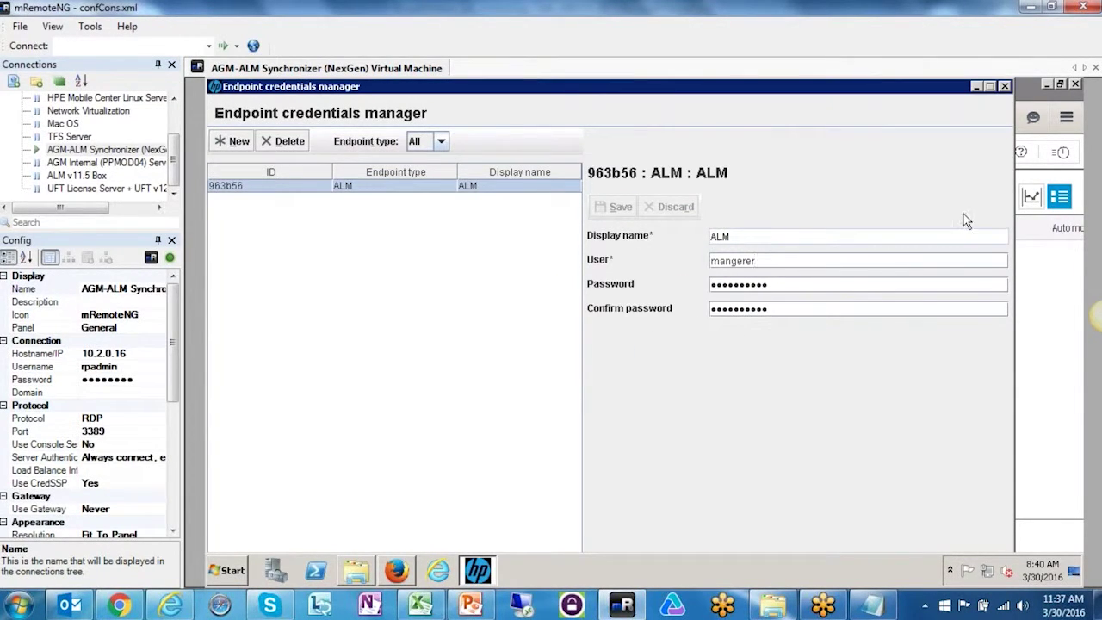
click(977, 88)
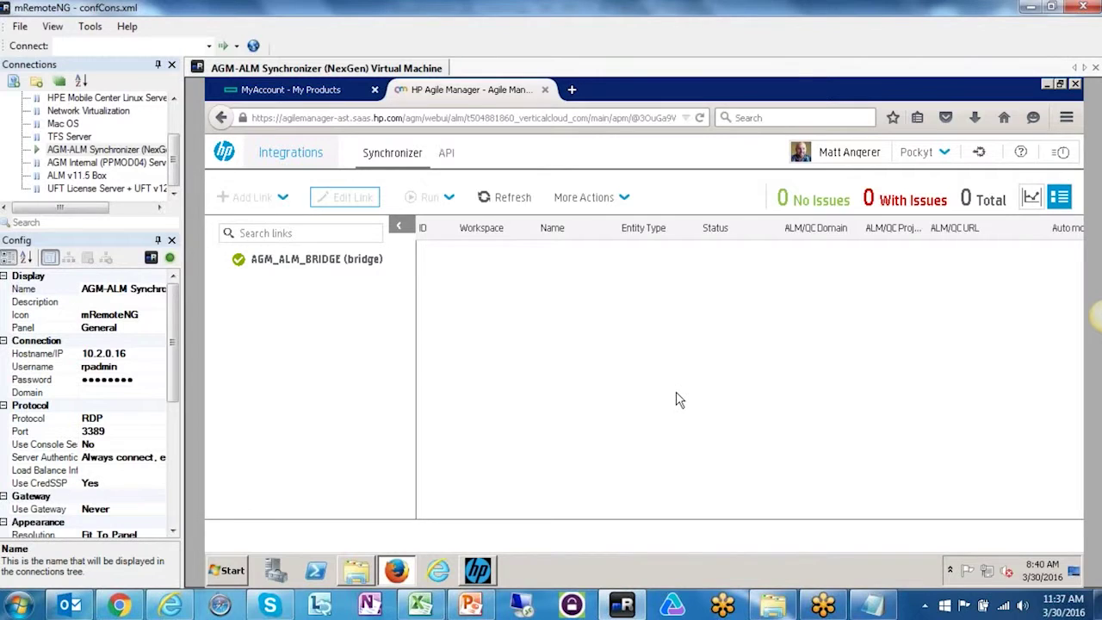
- Select the AGM_ALM_BRIDGE bridge in the Synchronizer and choose Add Link
click(346, 263)
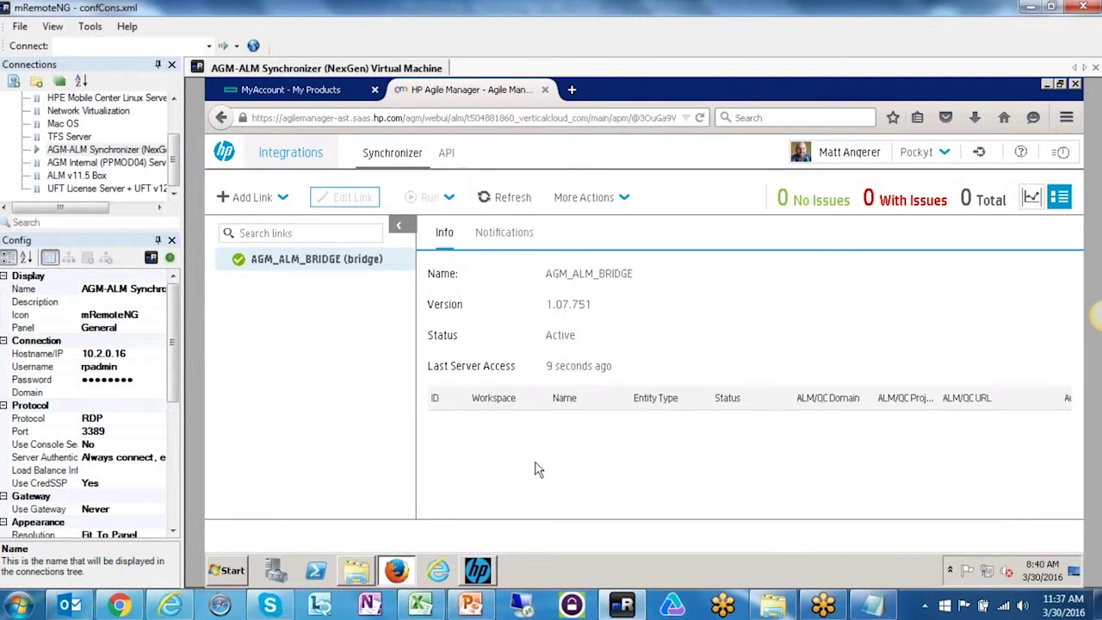
click(282, 199)
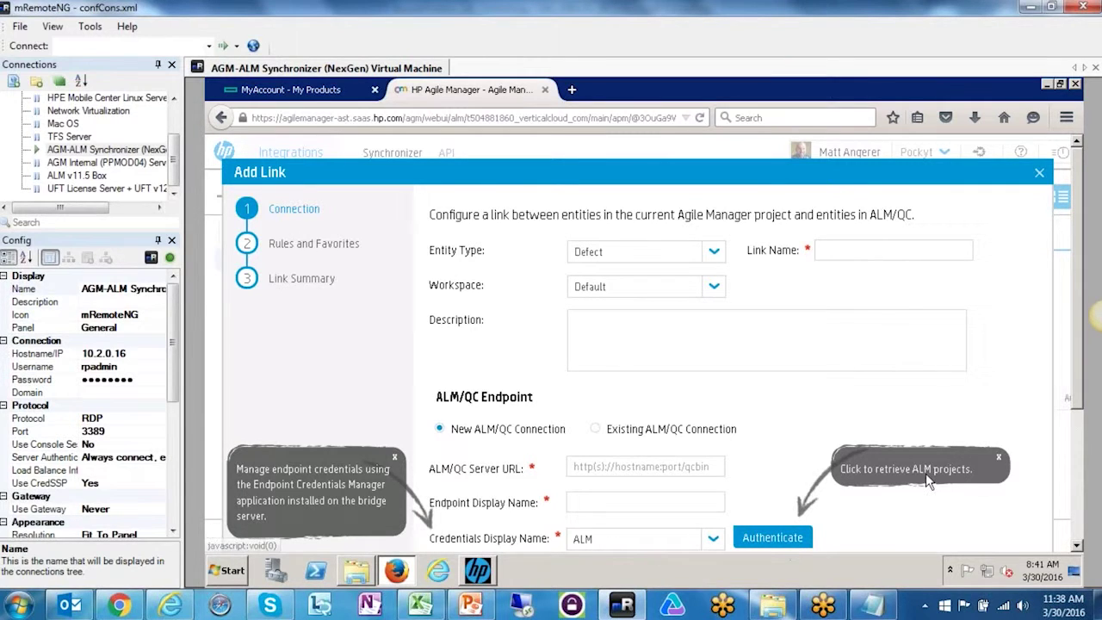
- Copy the ALM login address from the browser into the ALM/QC Server URL field
scroll(1081, 448, down, 2)
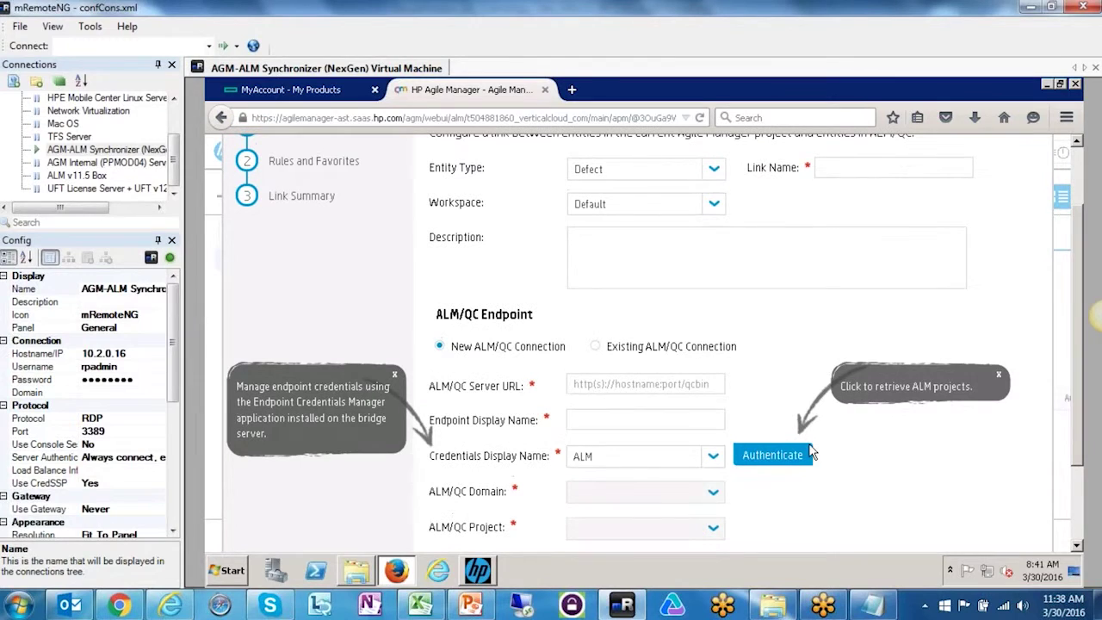
click(775, 447)
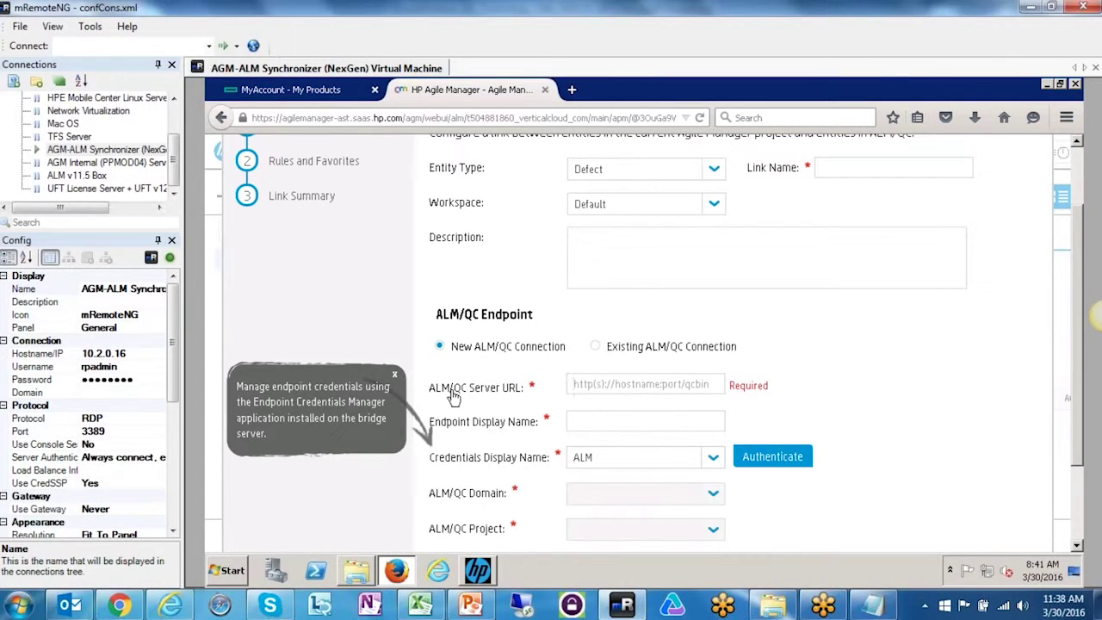
click(170, 605)
click(190, 31)
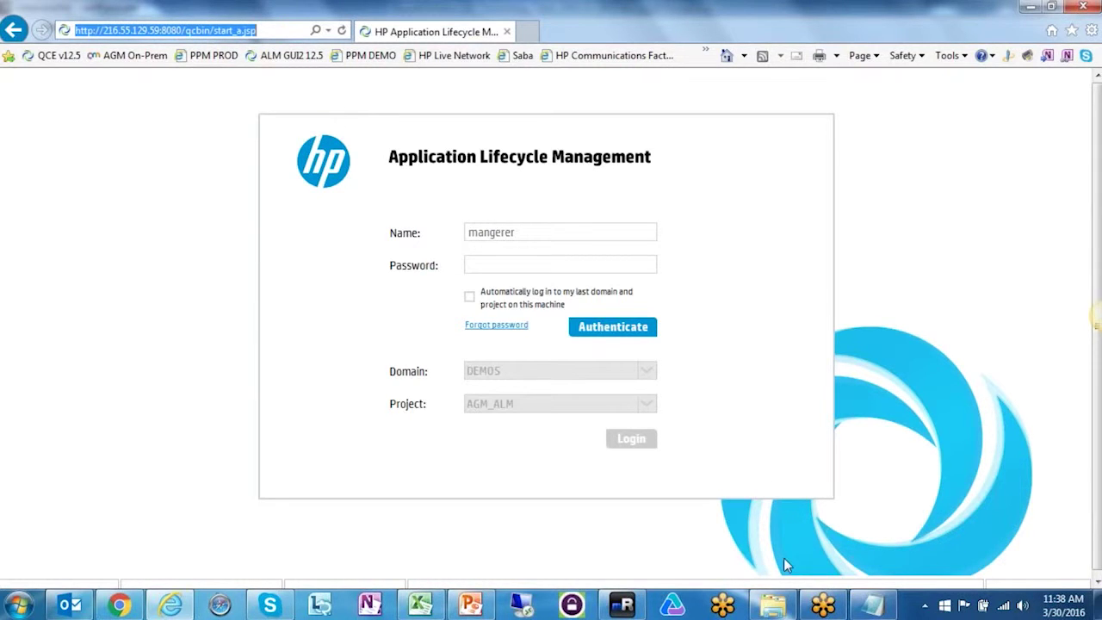
click(616, 605)
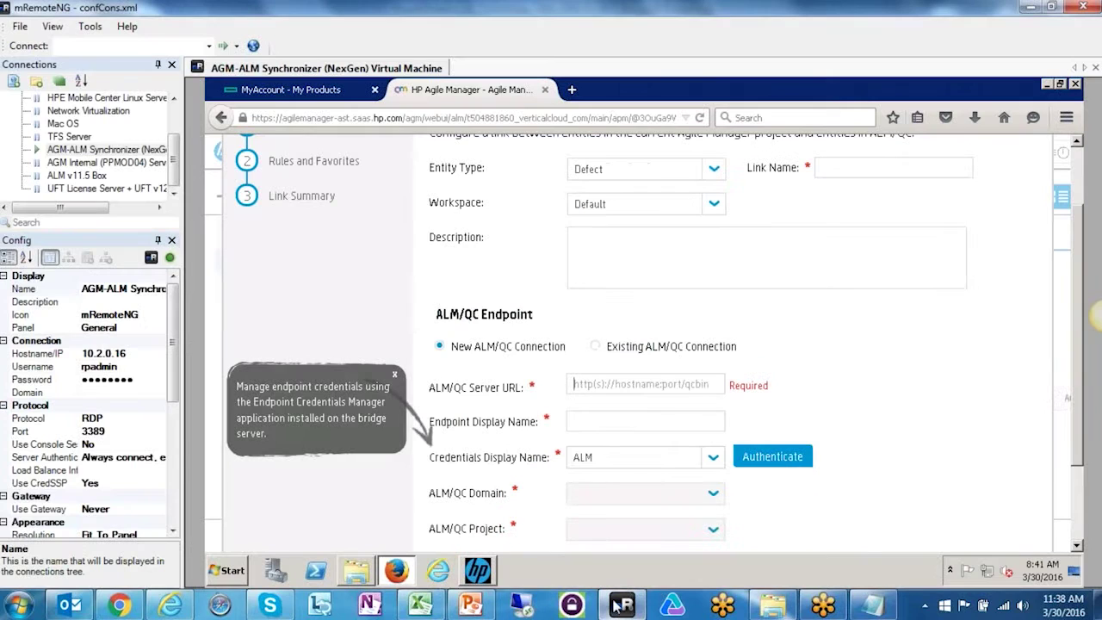
key(ctrl+v)
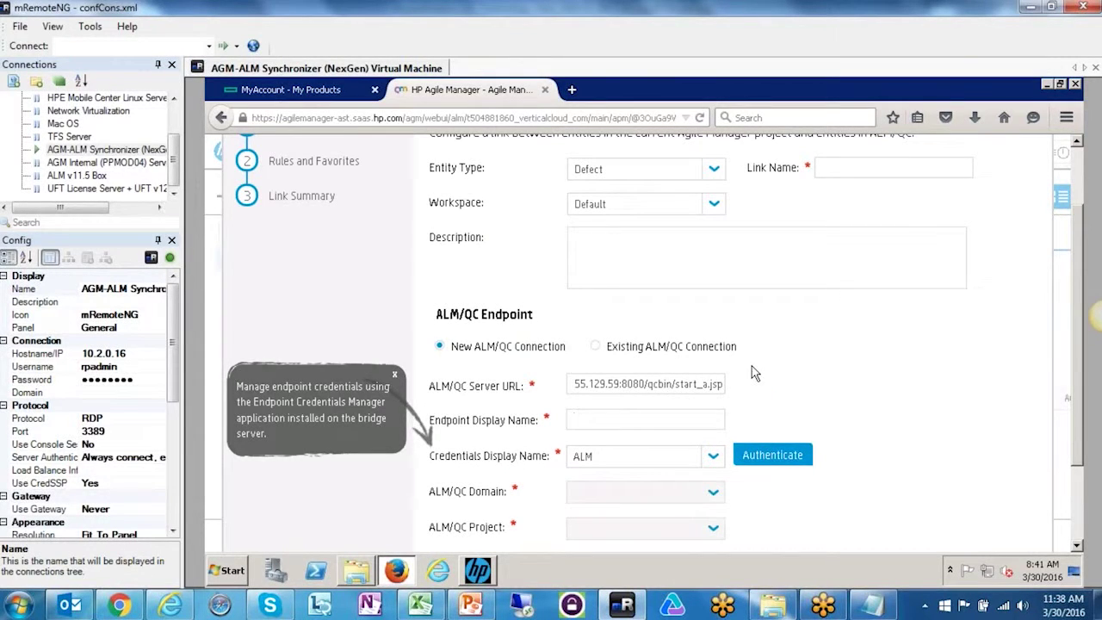
- Name the endpoint ALM_v125 and try authenticating against ALM
key(Caps_Lock)
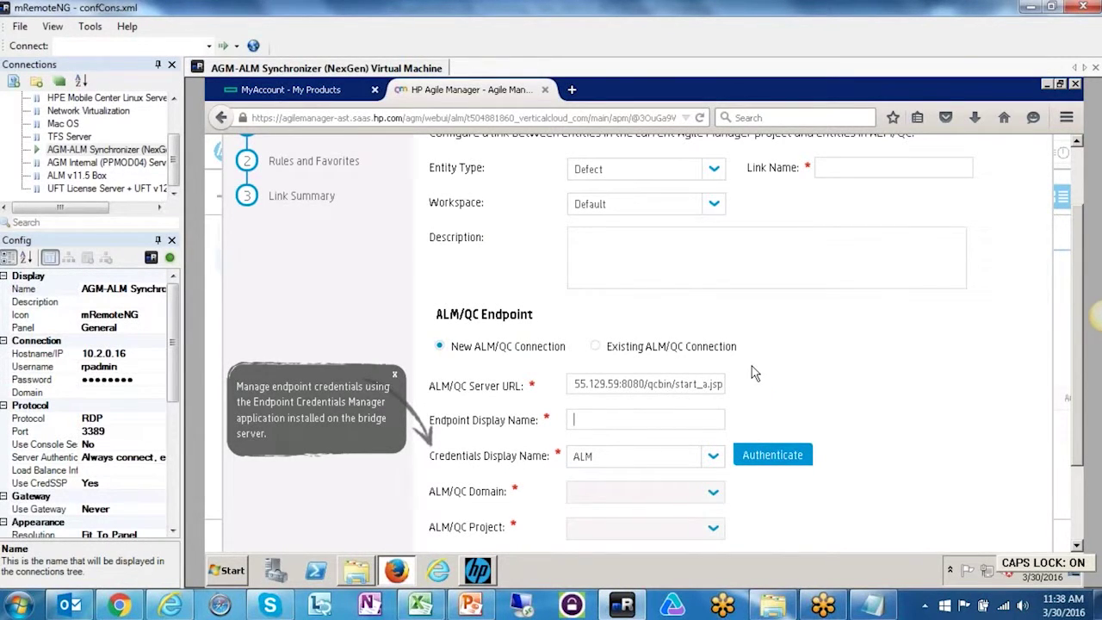
text(ALM_)
key(Caps_Lock)
text(v125)
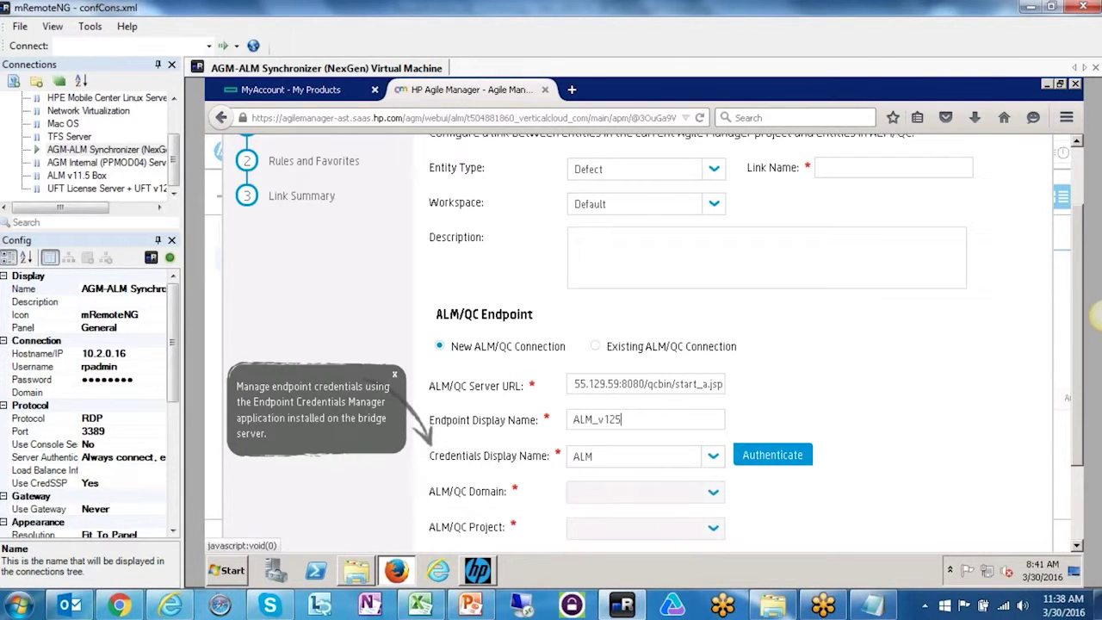
click(749, 455)
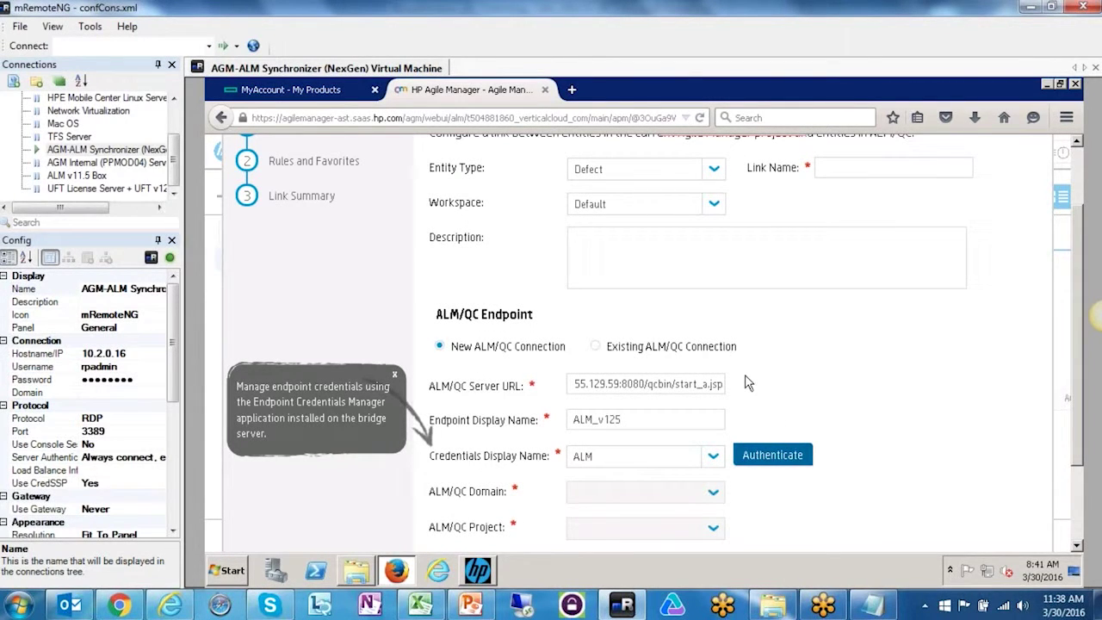
scroll(718, 448, down, 1)
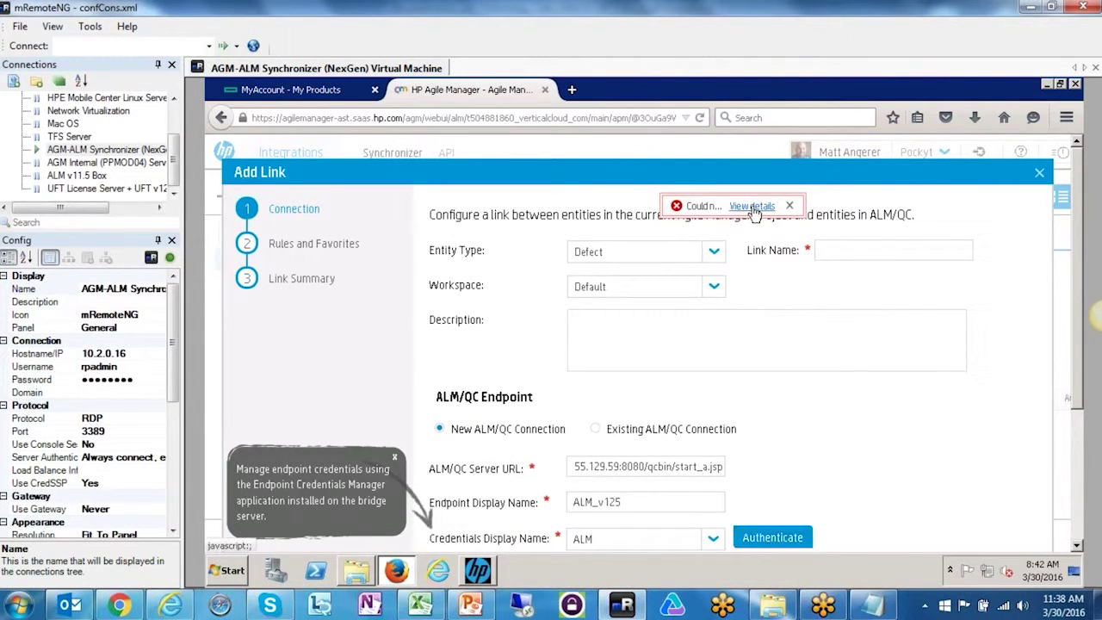
click(752, 207)
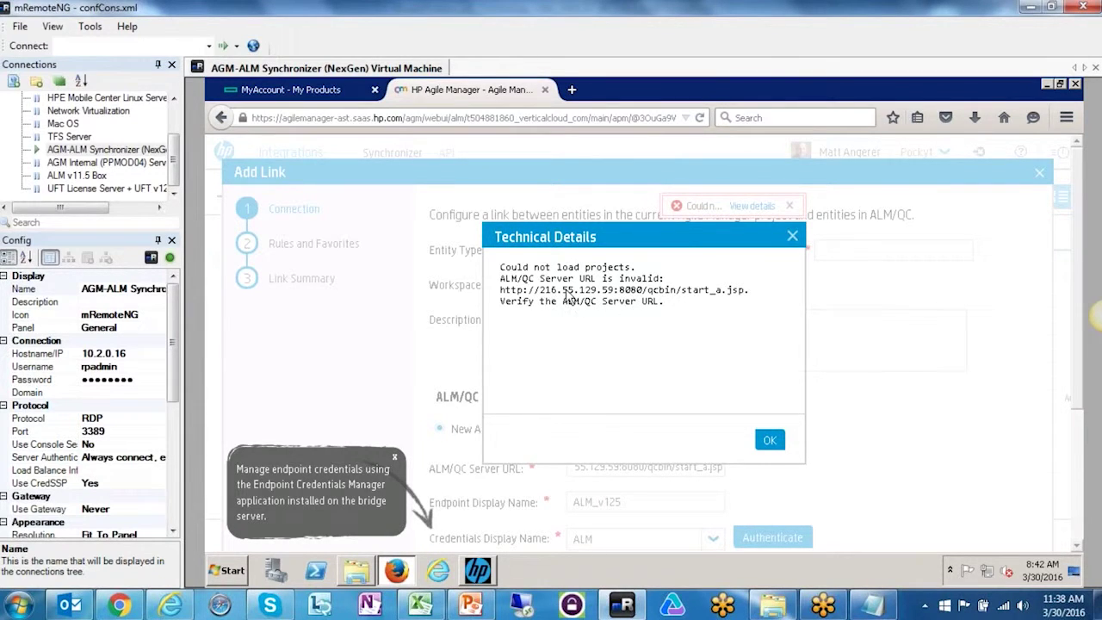
click(800, 236)
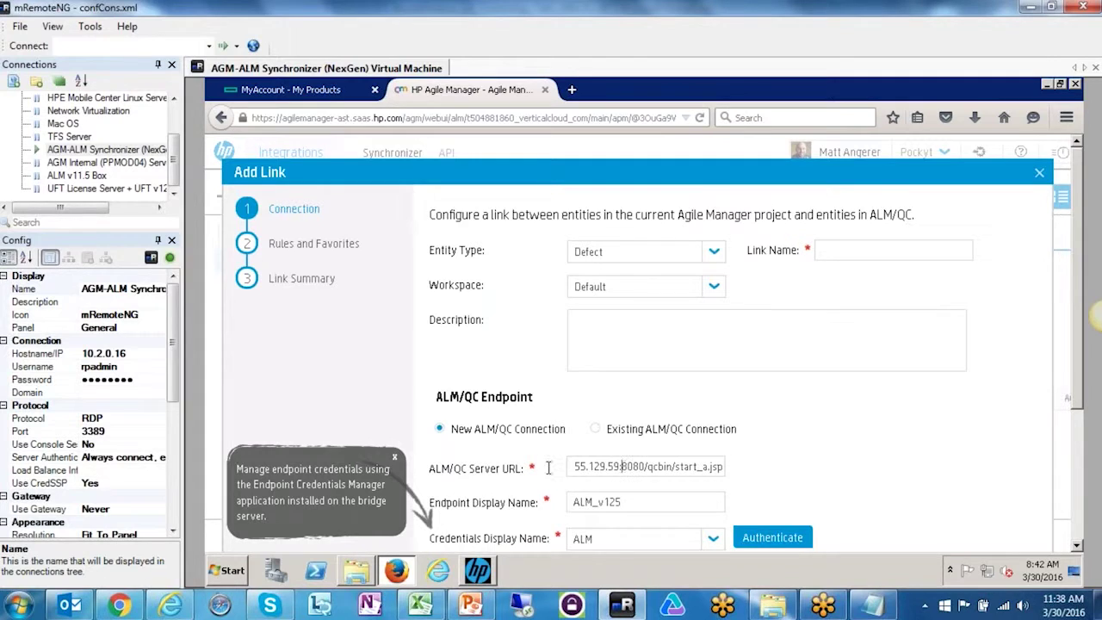
drag(575, 466, 835, 455)
text(http://216.)
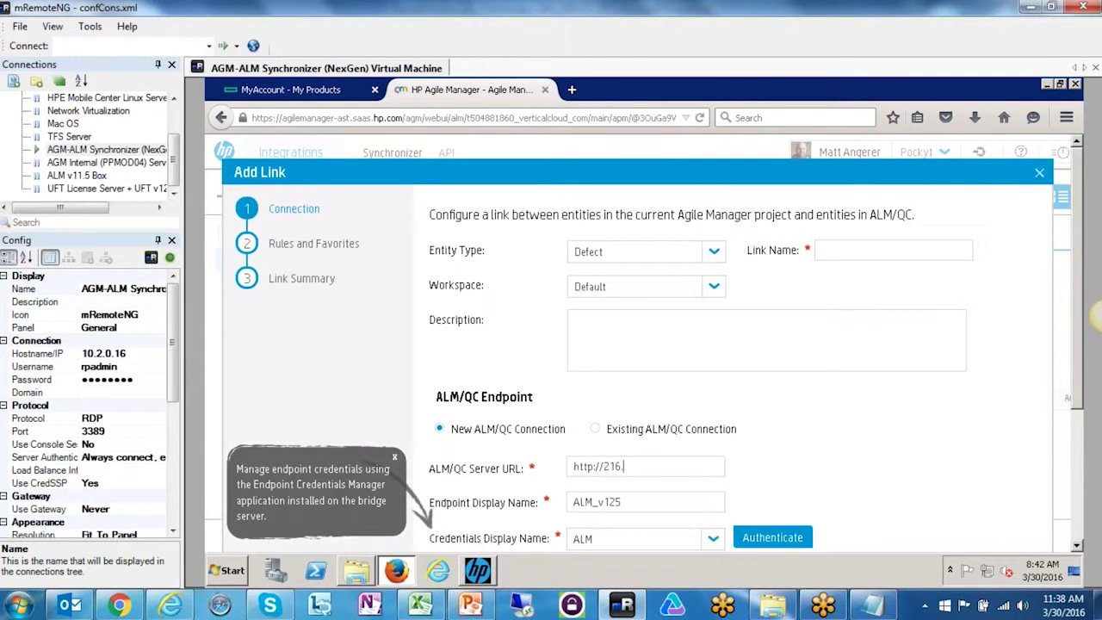
key(BackSpace)
key(BackSpace)
key(BackSpace)
key(BackSpace)
key(BackSpace)
key(BackSpace)
key(BackSpace)
key(BackSpace)
key(BackSpace)
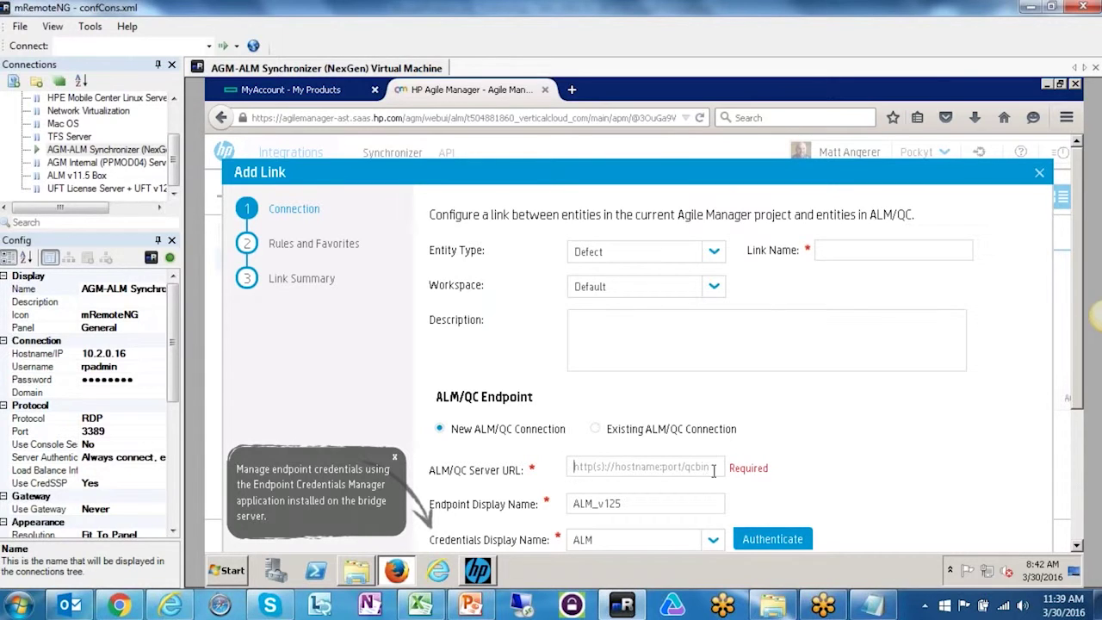
key(ctrl+v)
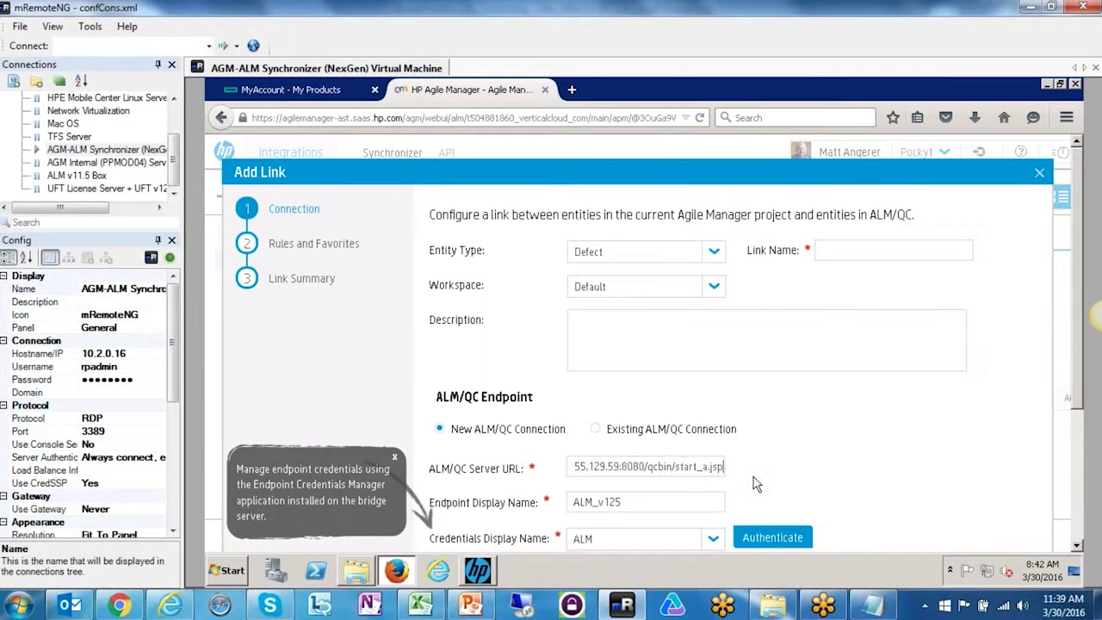
key(BackSpace)
key(BackSpace)
key(BackSpace)
key(BackSpace)
key(BackSpace)
key(BackSpace)
key(BackSpace)
key(BackSpace)
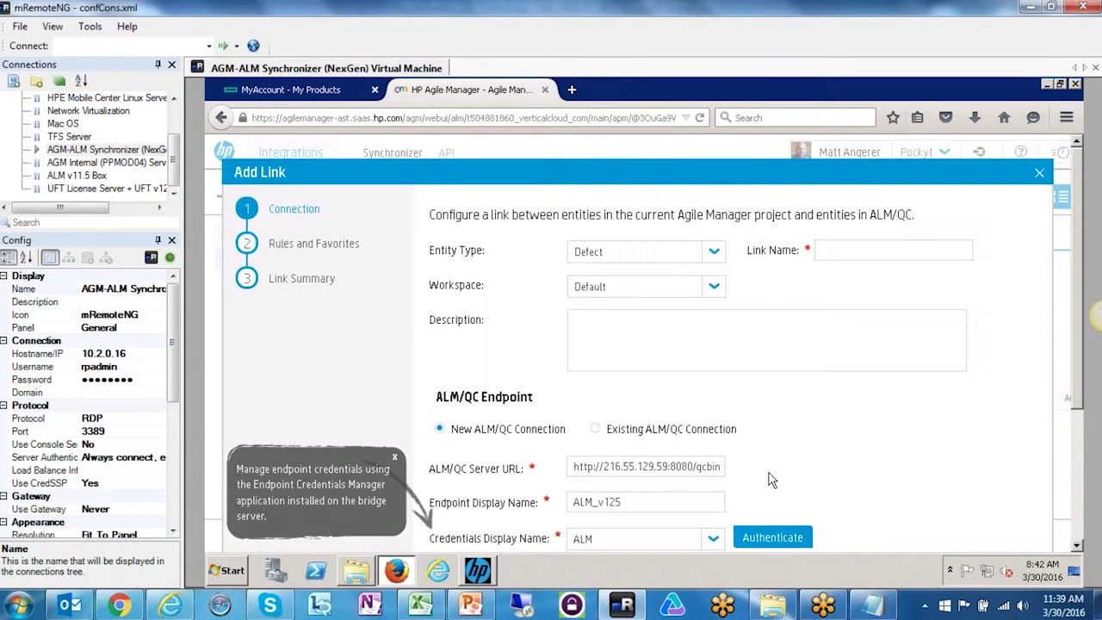
scroll(844, 439, down, 3)
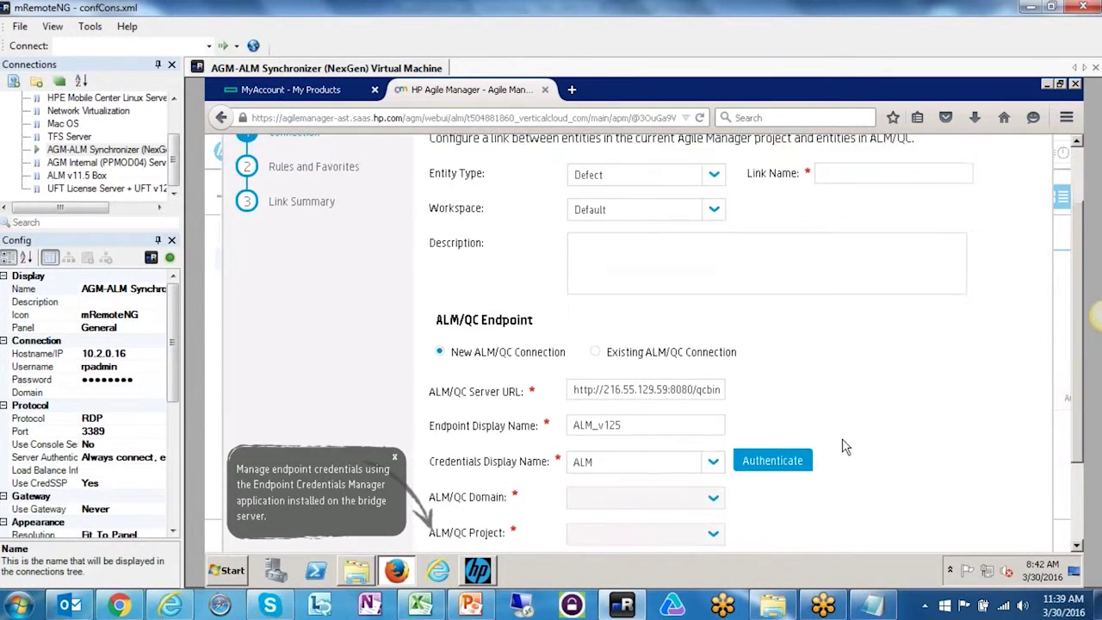
click(779, 424)
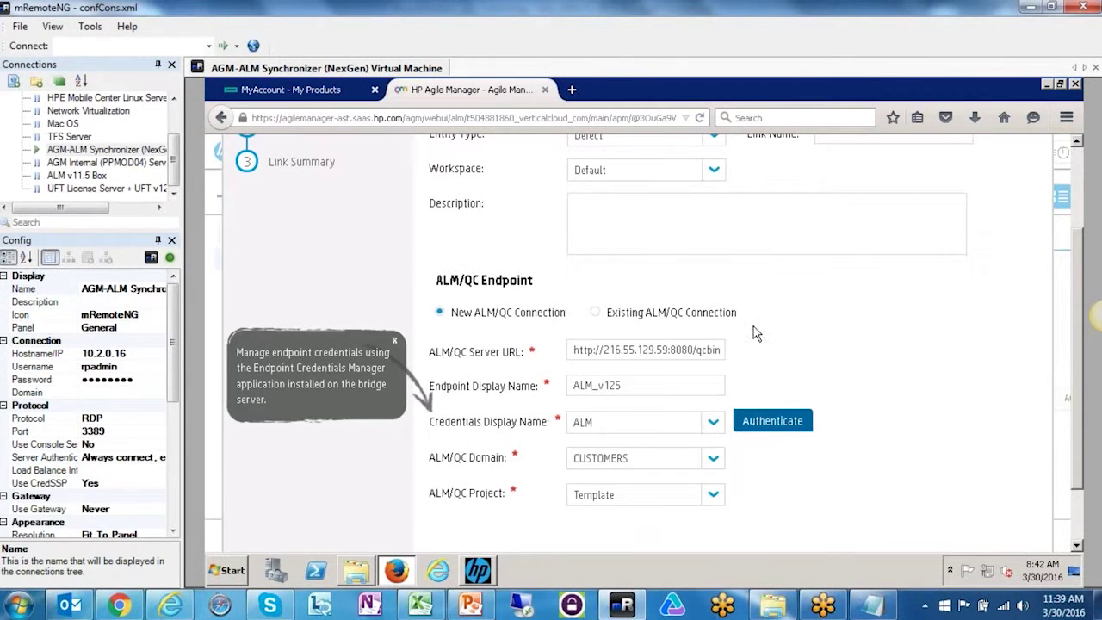
scroll(756, 334, up, 3)
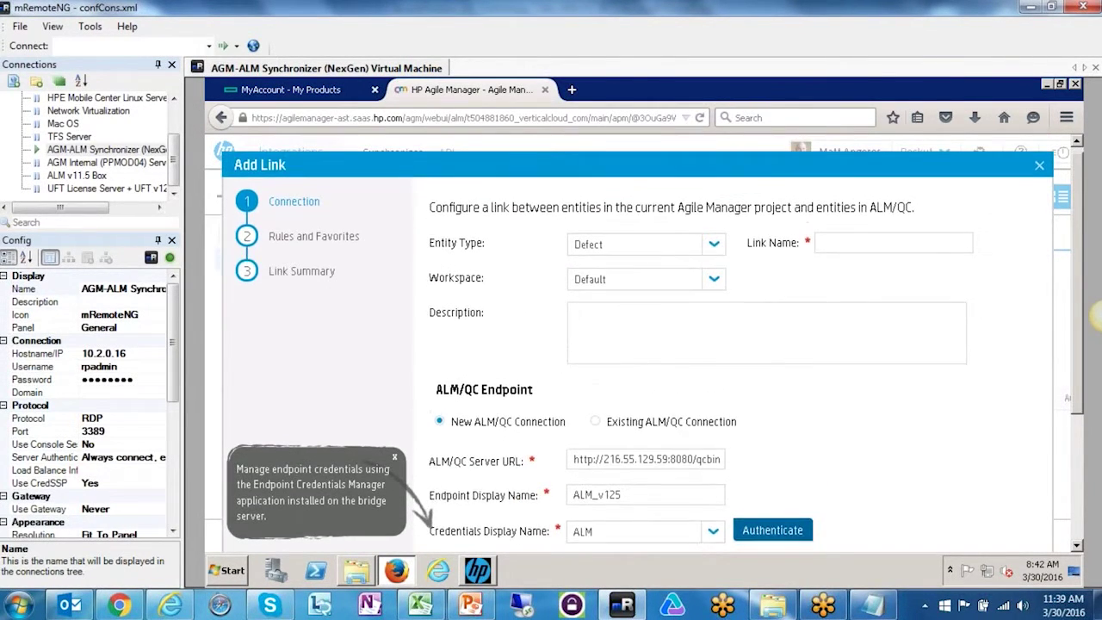
- Choose the DEFAULT ALM domain and switch the entity type to Requirement
scroll(552, 391, down, 5)
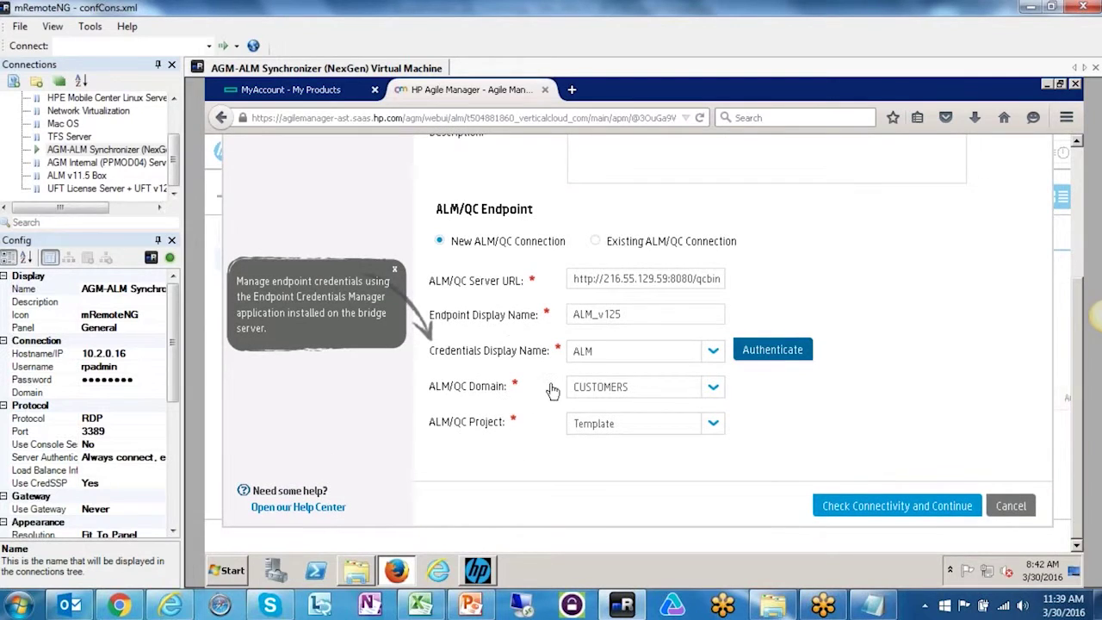
click(715, 390)
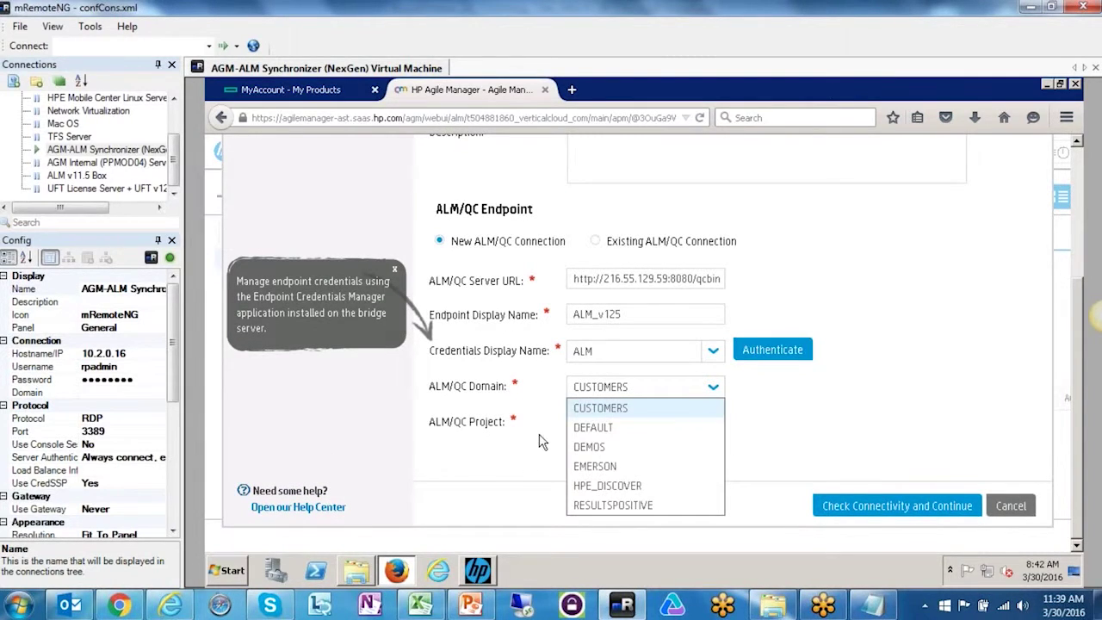
click(635, 430)
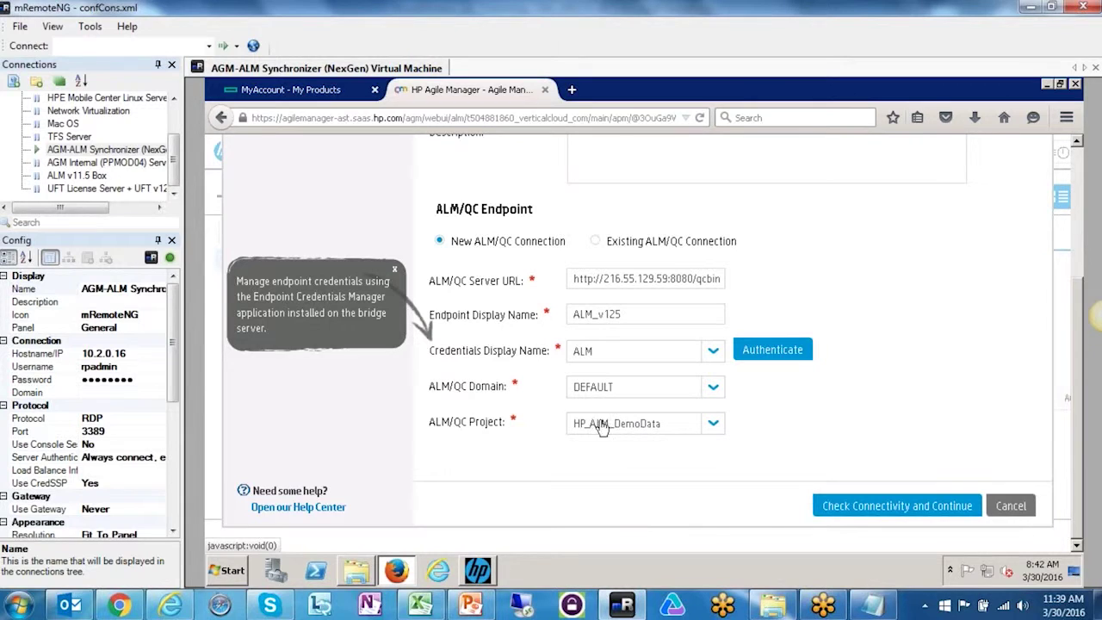
scroll(774, 418, up, 3)
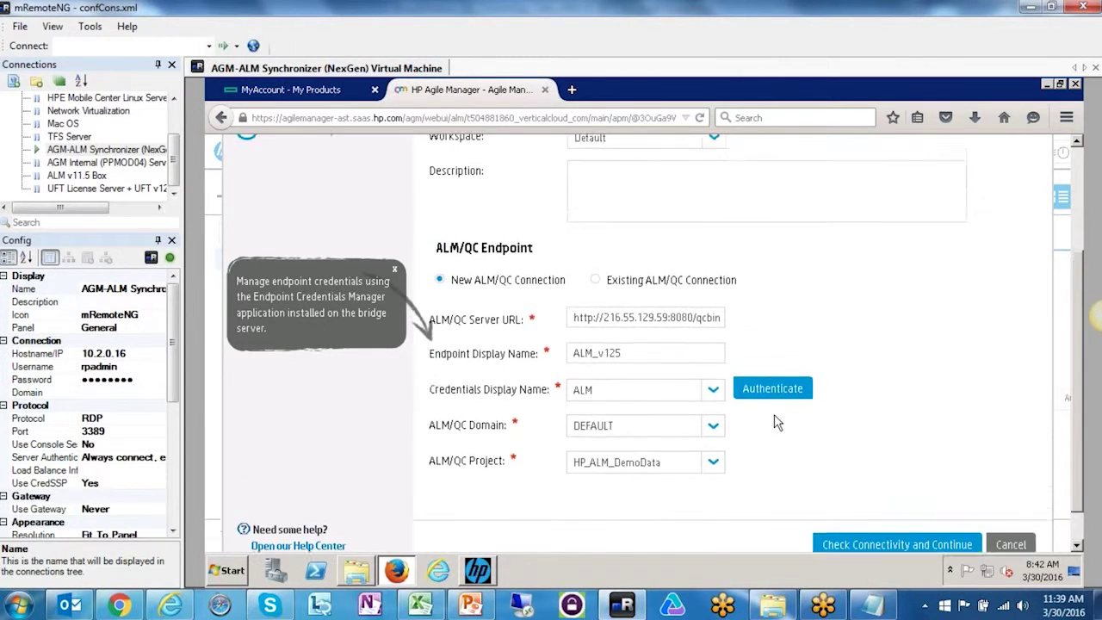
click(714, 251)
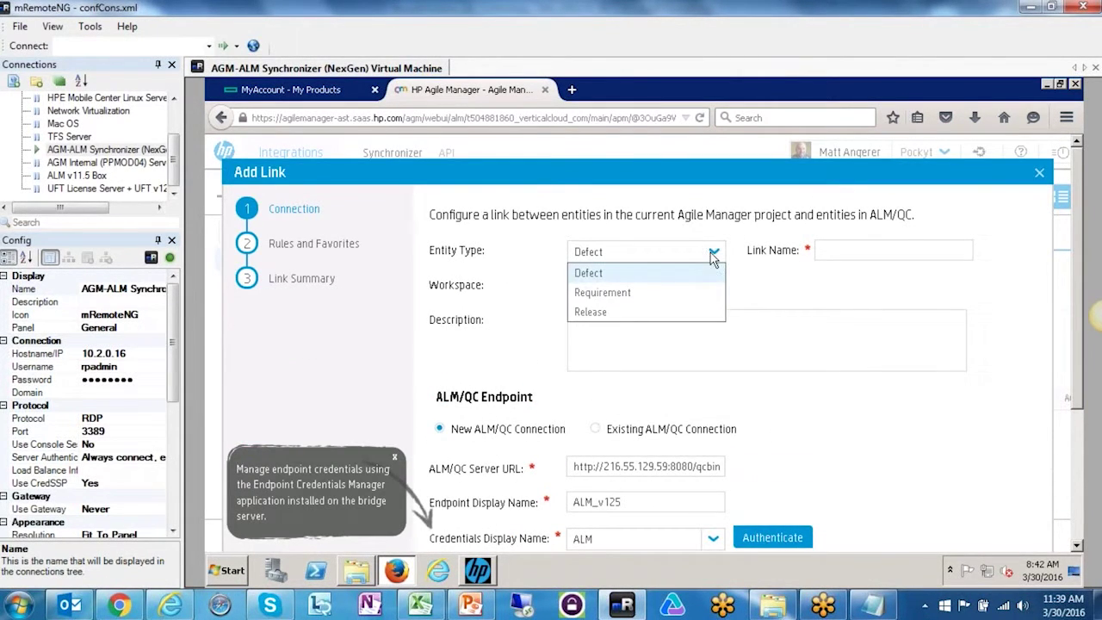
click(608, 294)
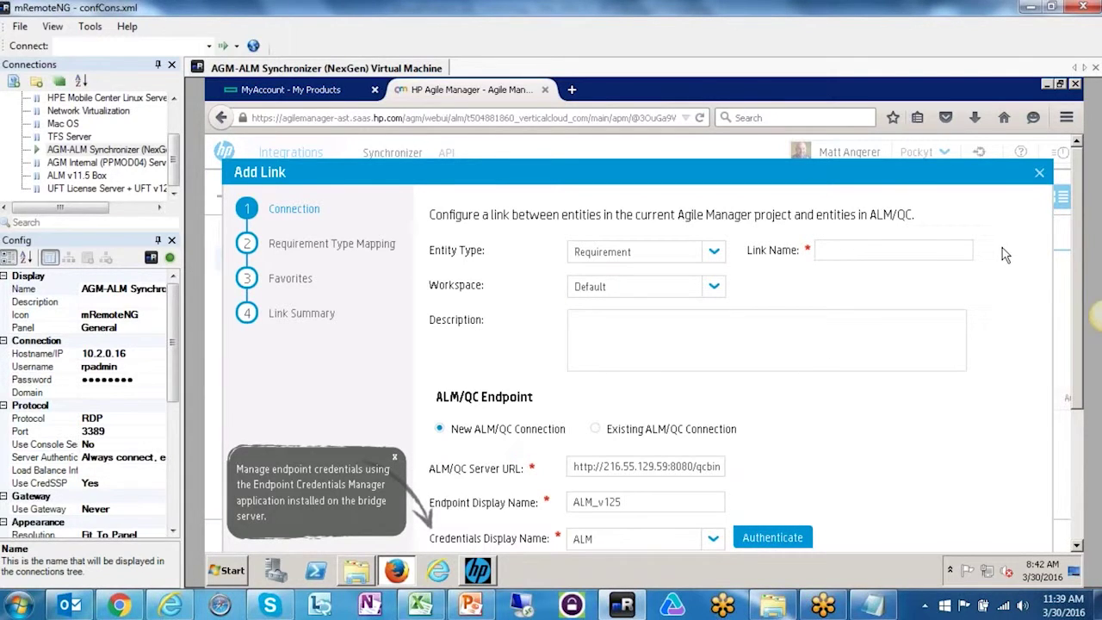
text(Requirements_Demo)
- Keep the Default workspace and pass the connectivity check to continue
click(714, 288)
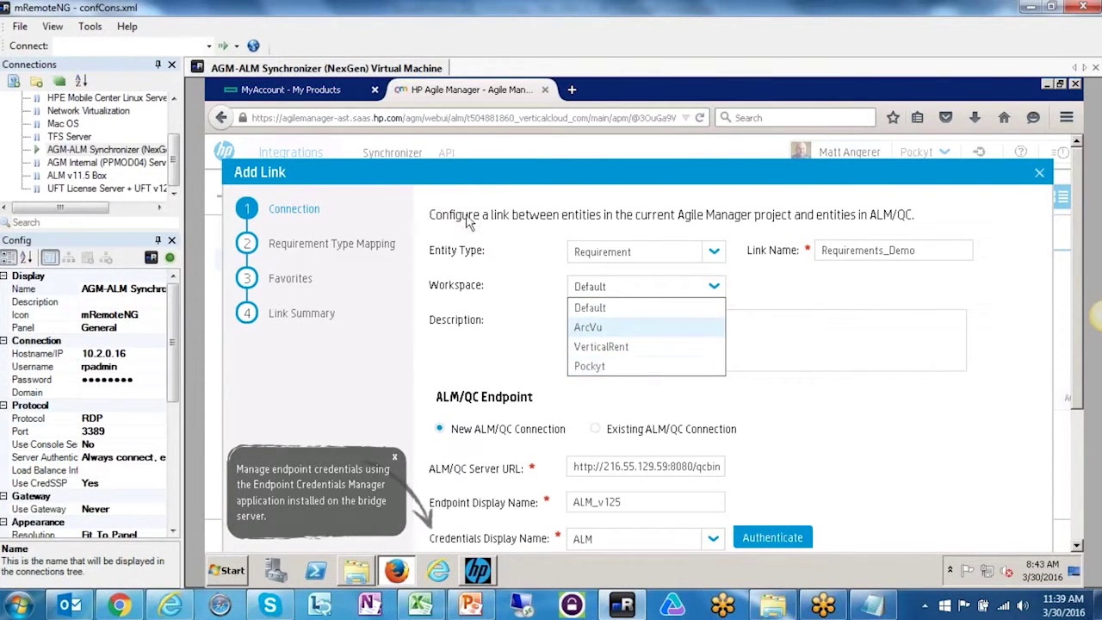
click(599, 308)
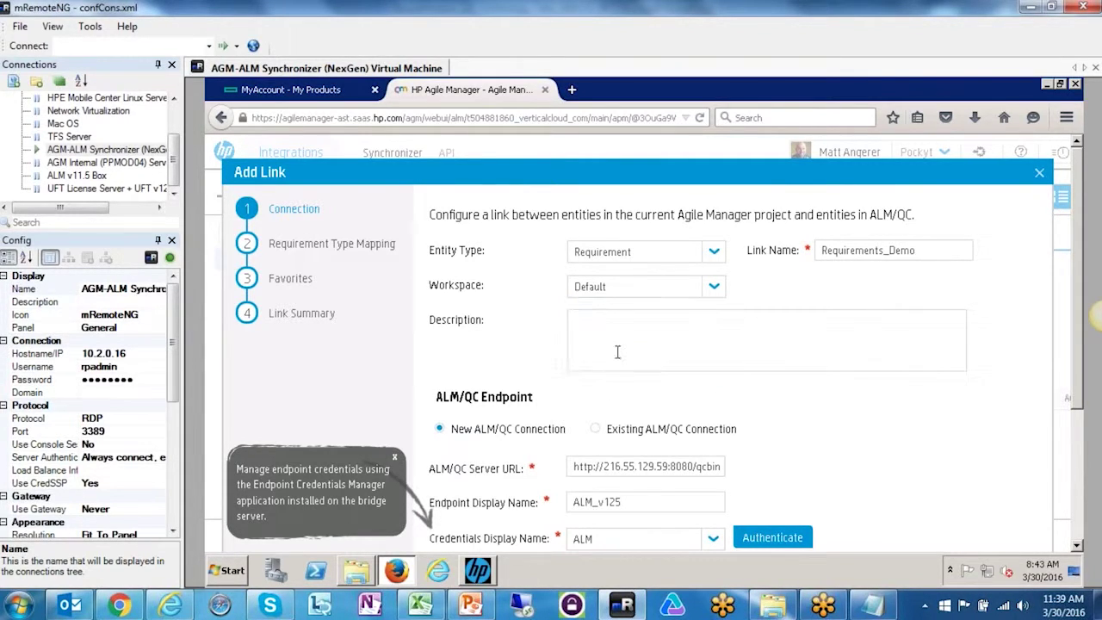
scroll(640, 341, down, 4)
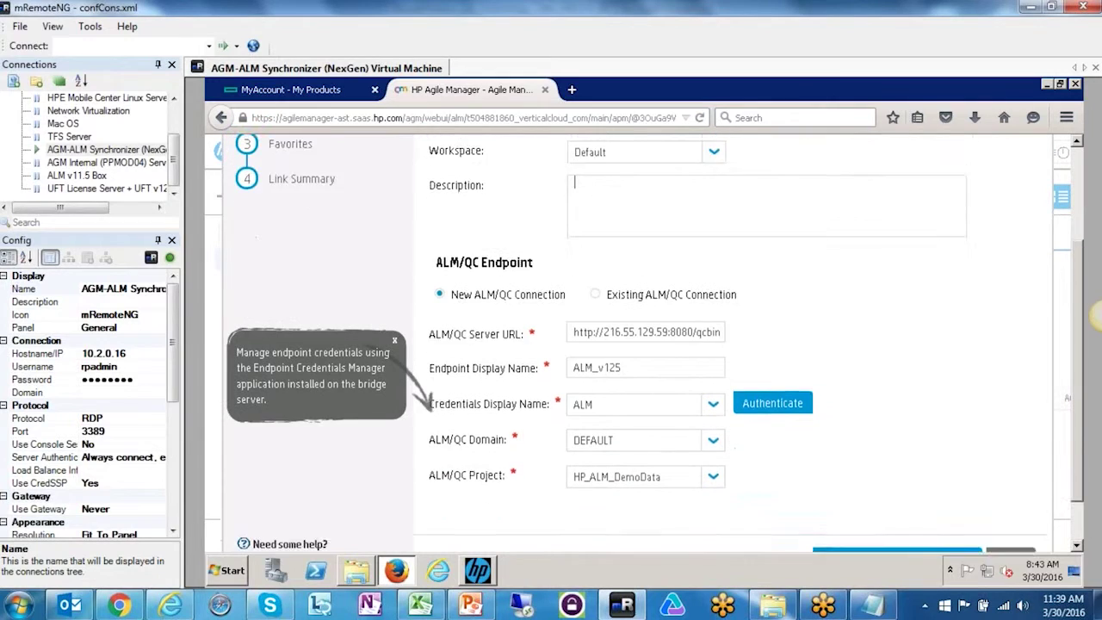
click(886, 539)
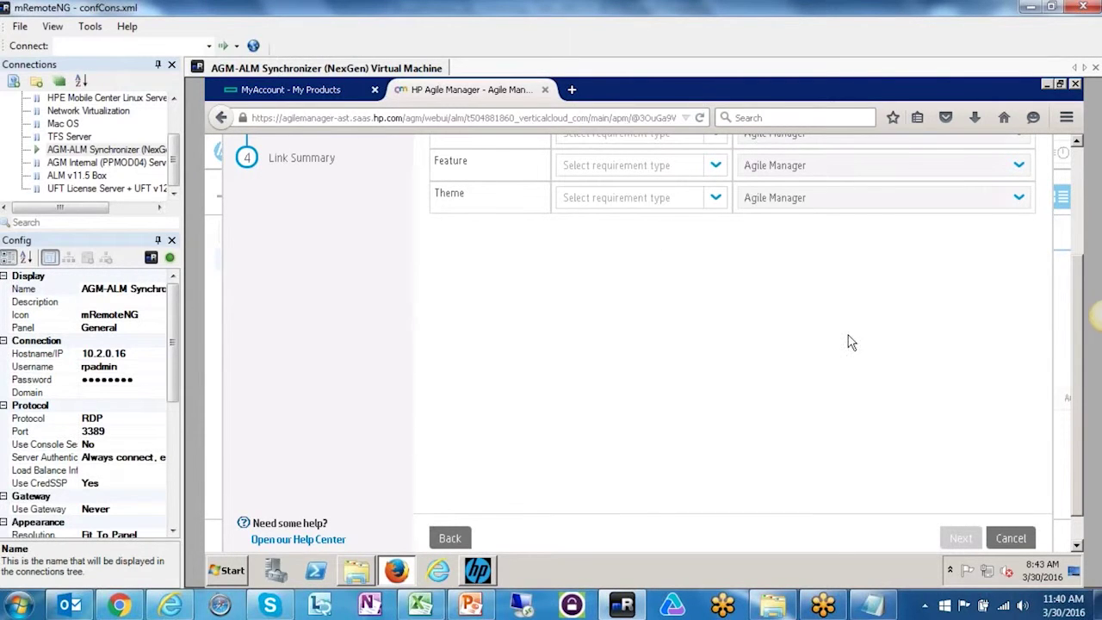
- Map User Story to Functional, with Feature tentatively set to Group
drag(1074, 399, 1083, 347)
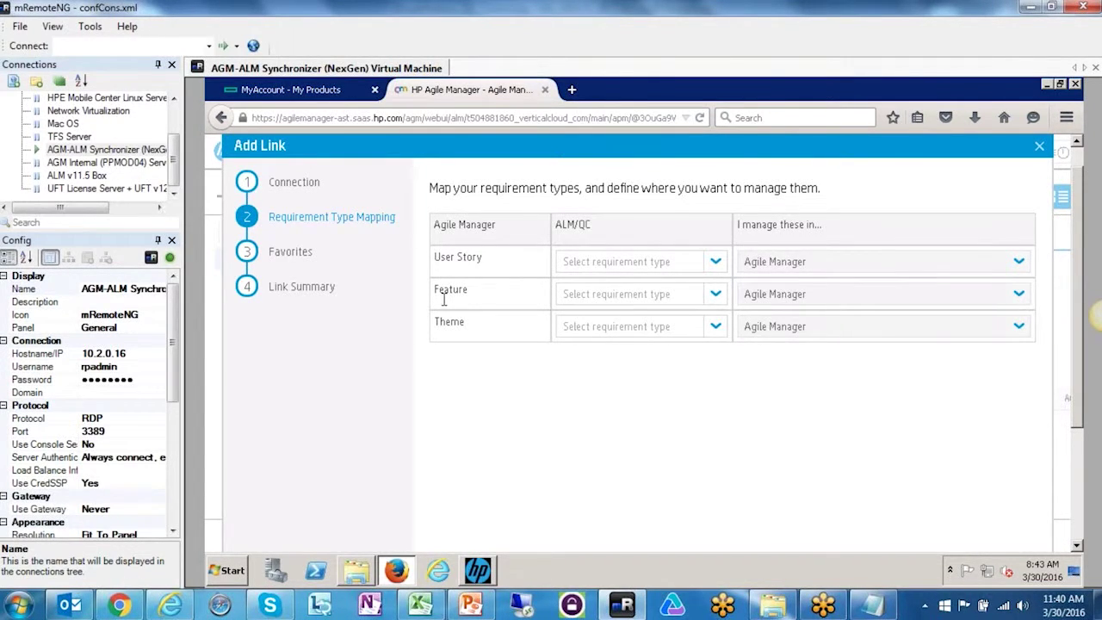
click(715, 262)
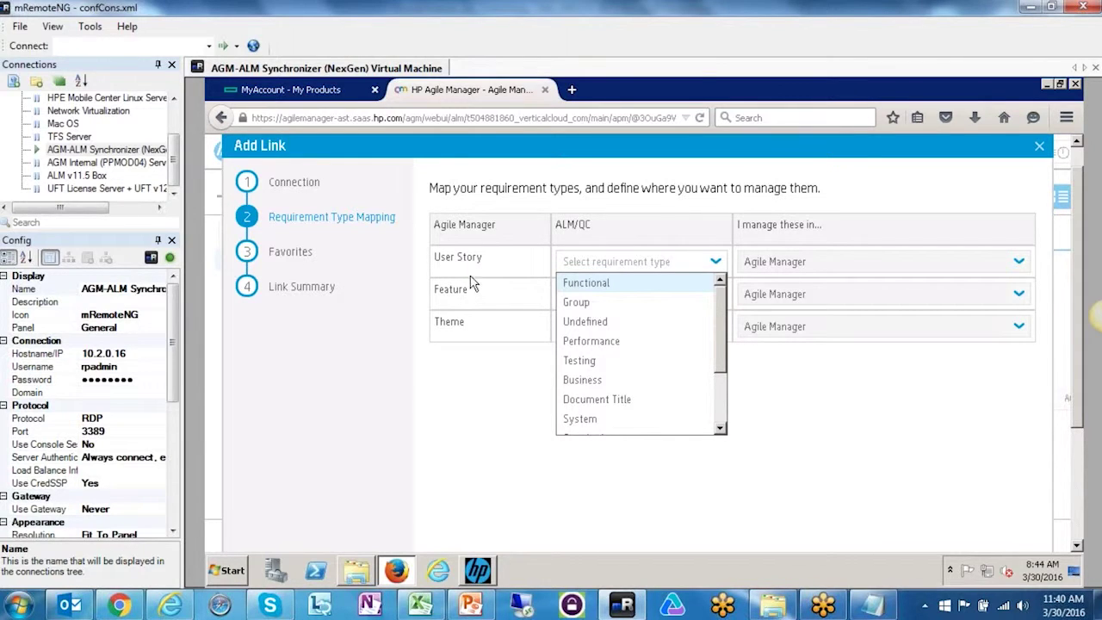
scroll(718, 387, down, 2)
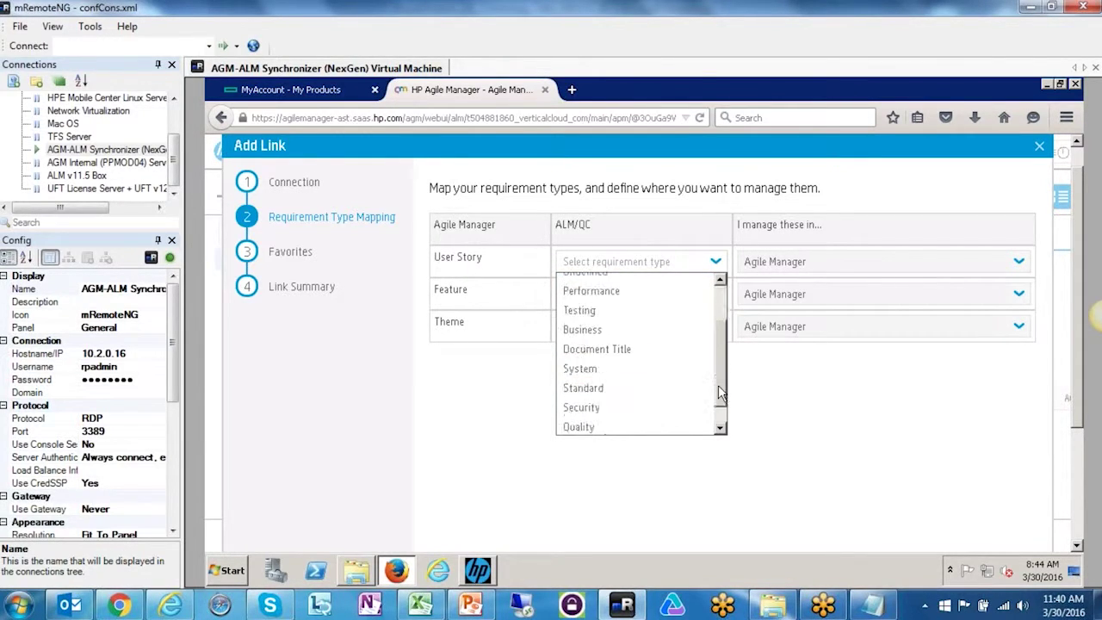
scroll(718, 388, up, 2)
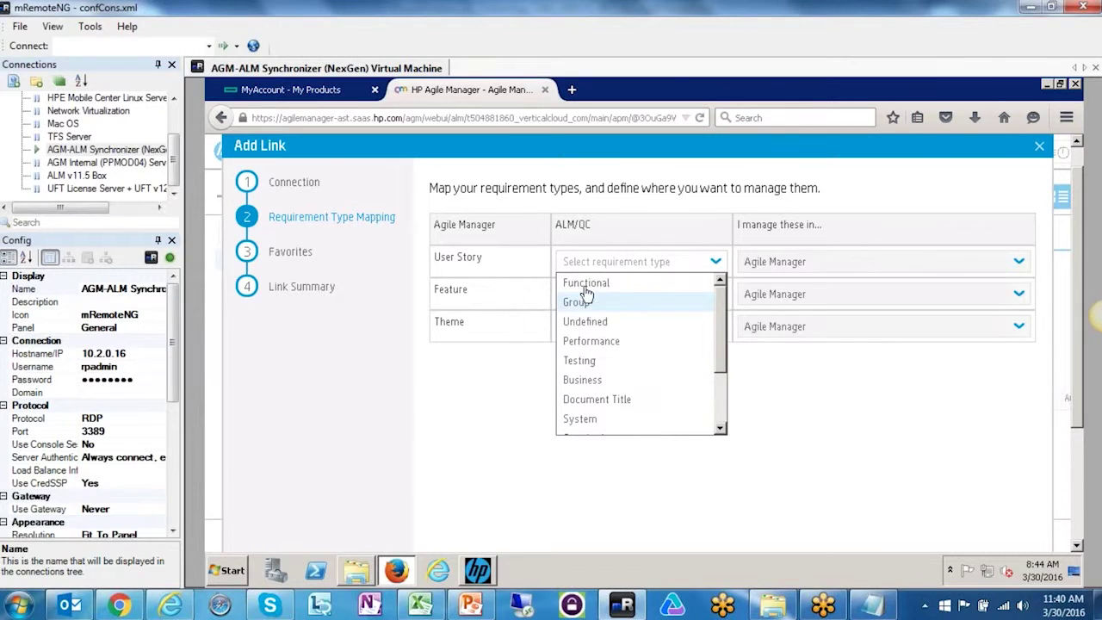
click(590, 283)
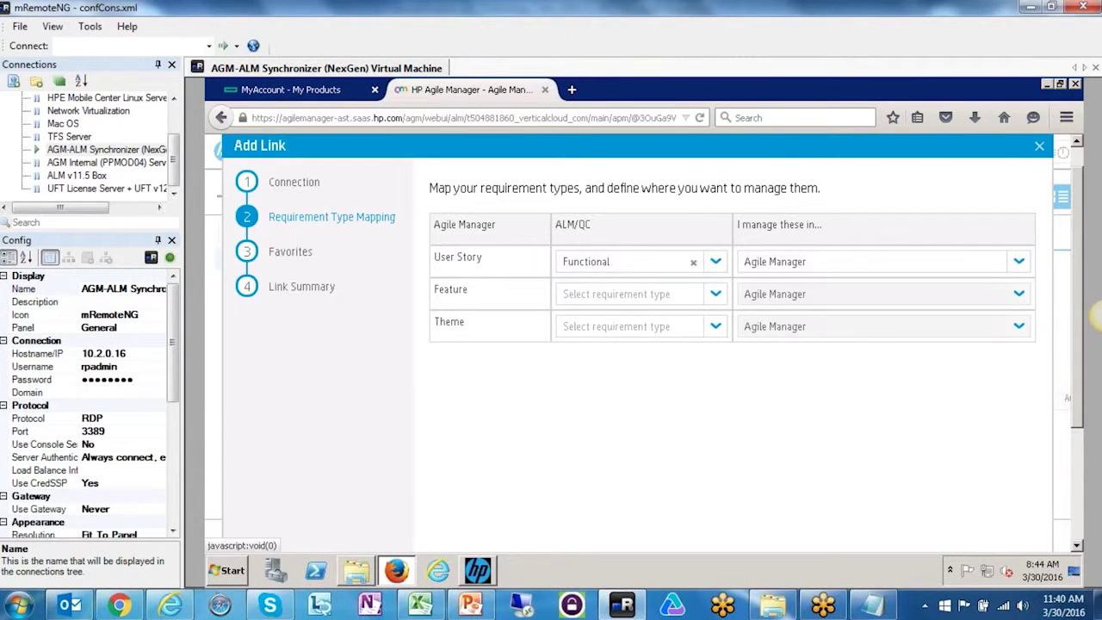
click(715, 295)
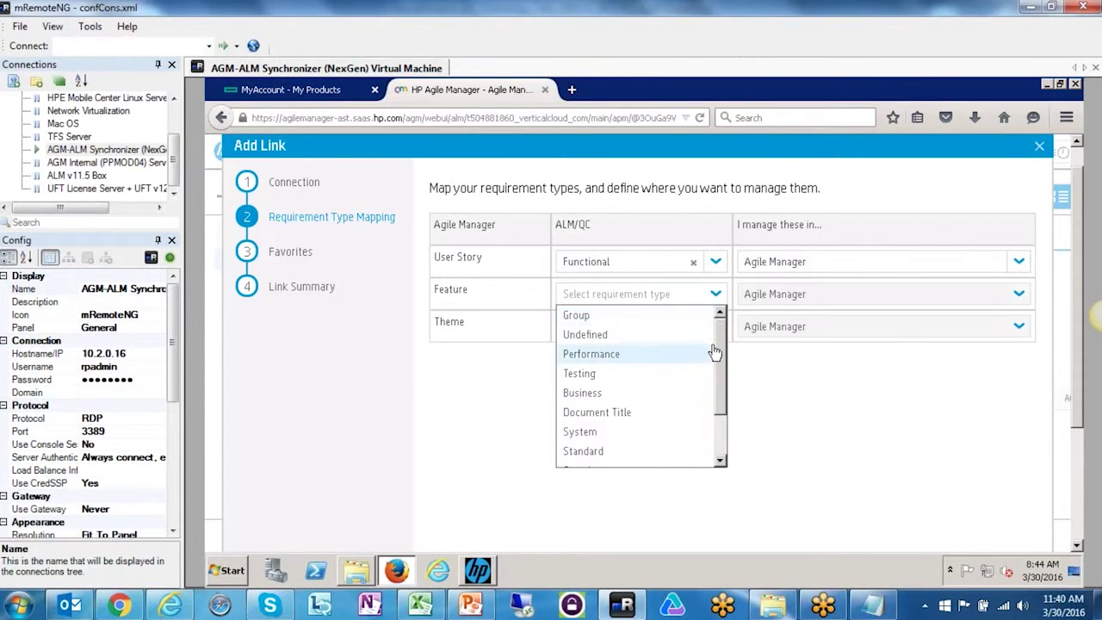
drag(719, 355, 730, 331)
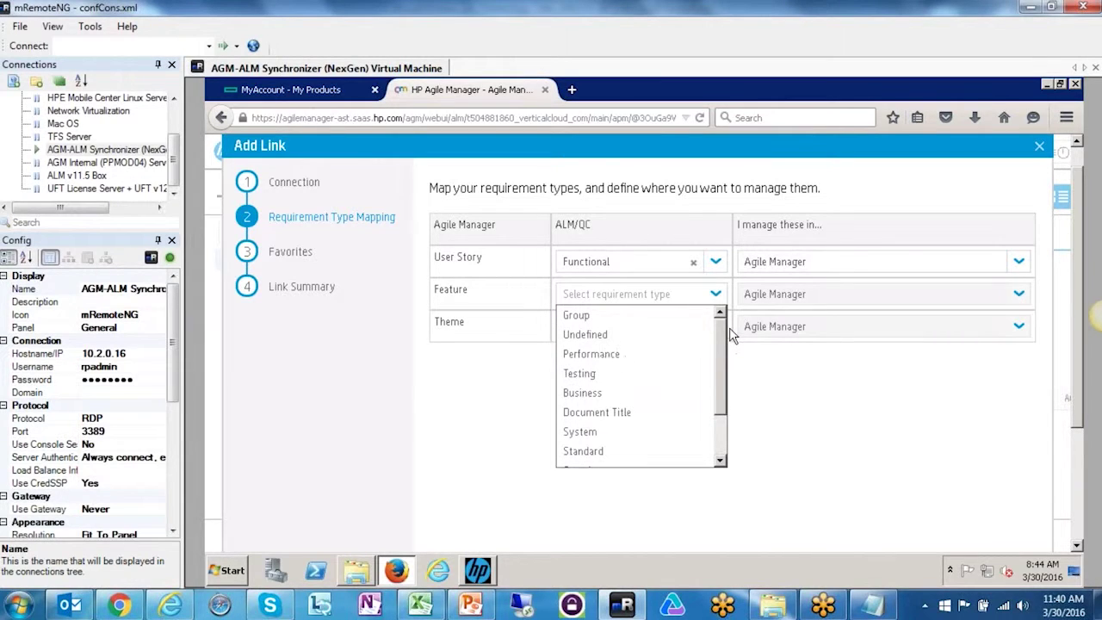
click(591, 316)
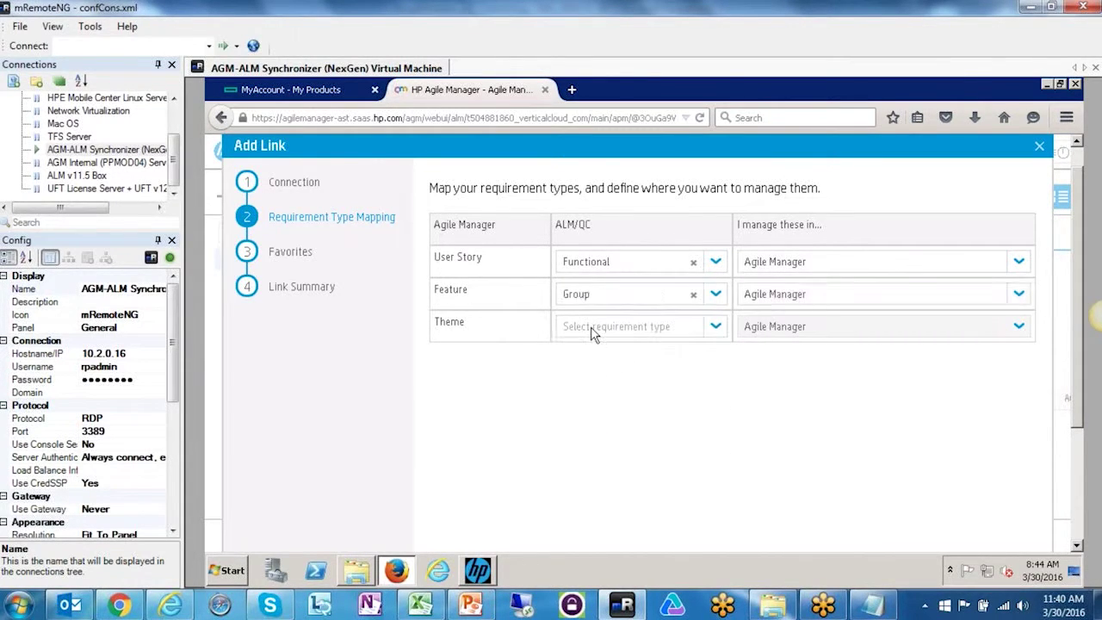
- Change Feature's mapping to Business and map Theme to Group
click(715, 326)
drag(723, 383, 730, 360)
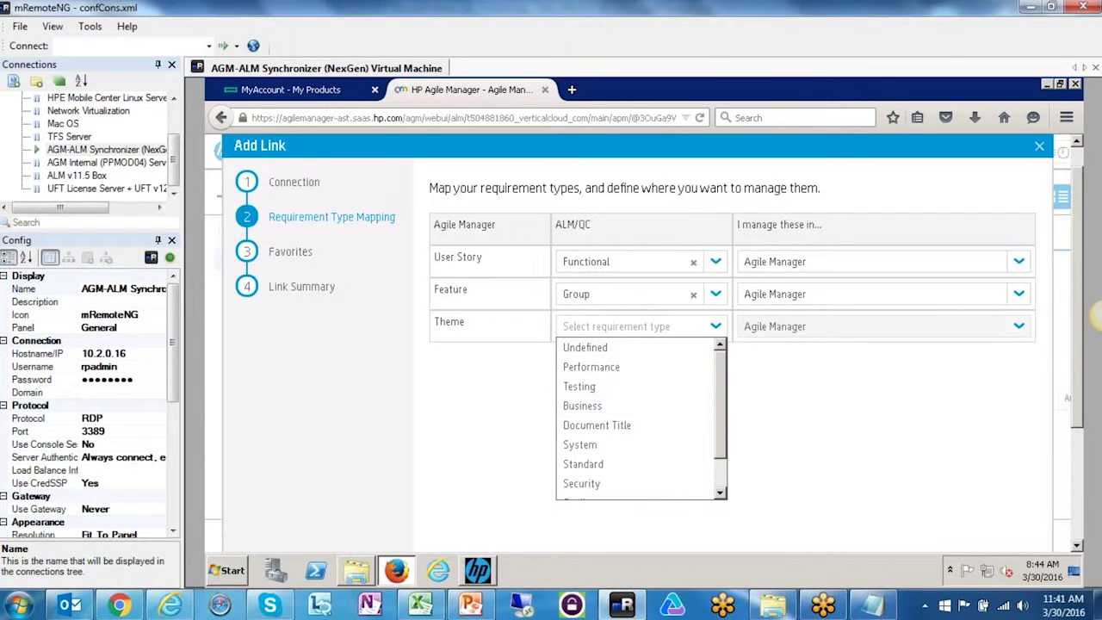
click(791, 396)
click(715, 295)
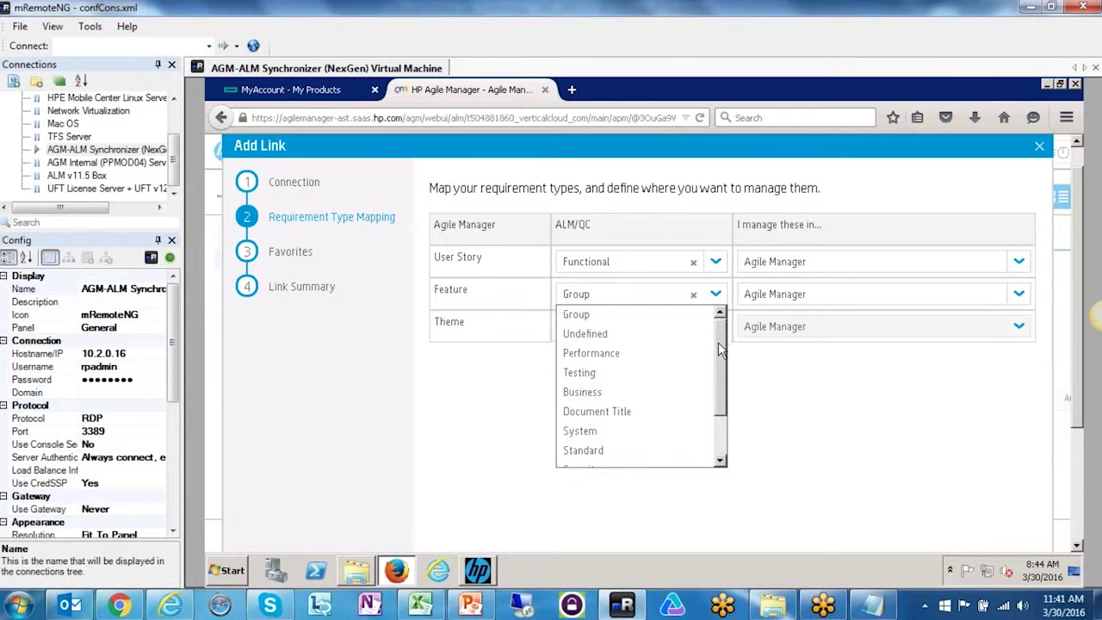
drag(718, 339, 718, 344)
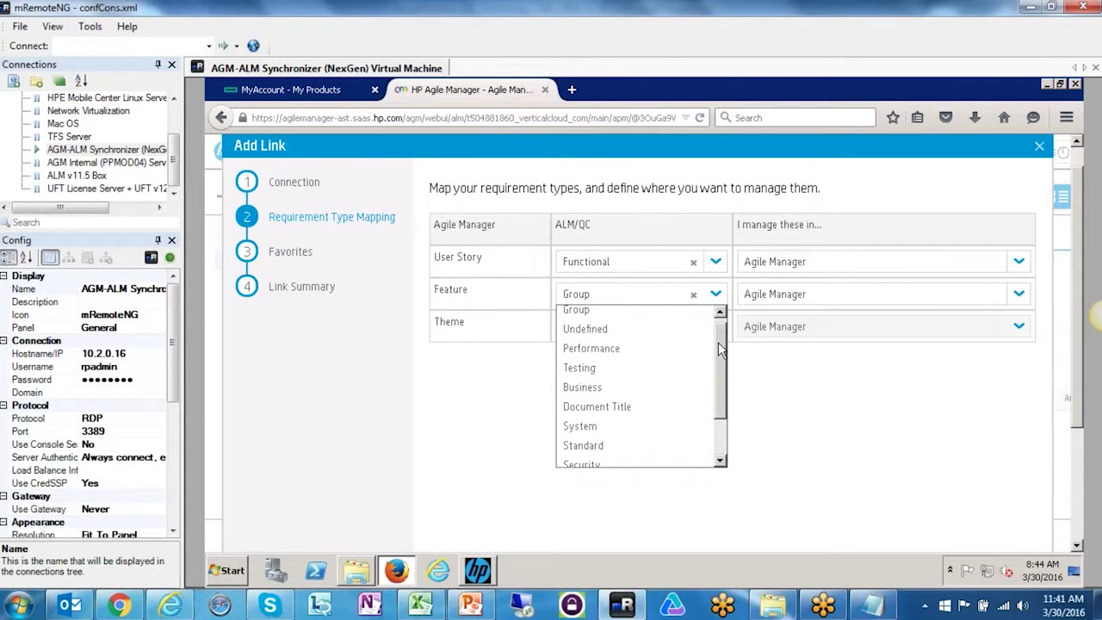
drag(718, 342, 718, 348)
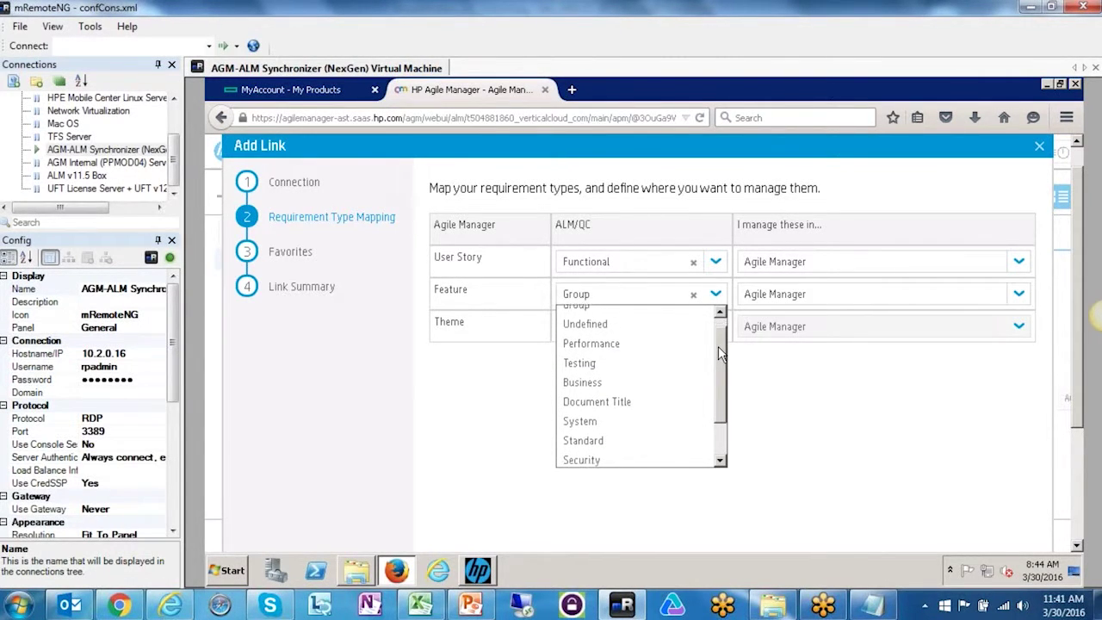
click(595, 383)
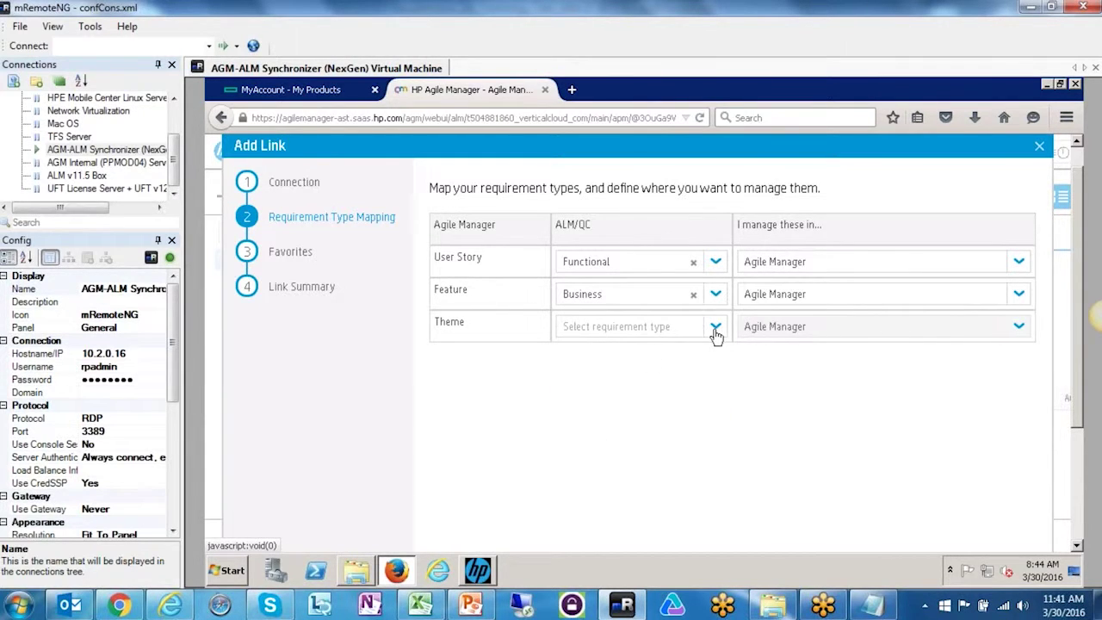
click(716, 335)
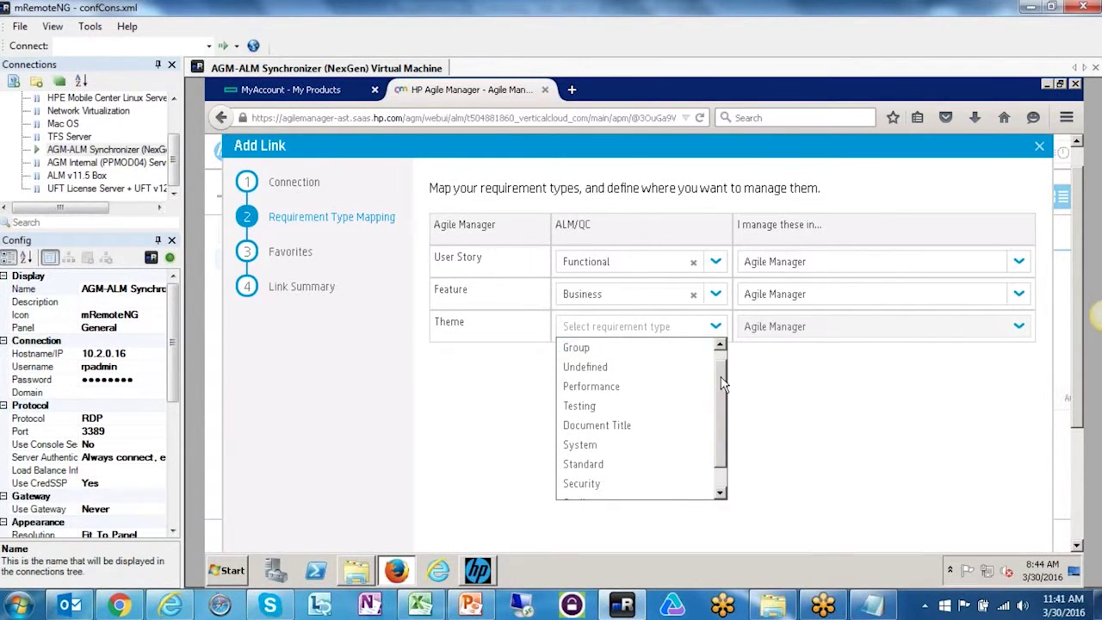
click(607, 349)
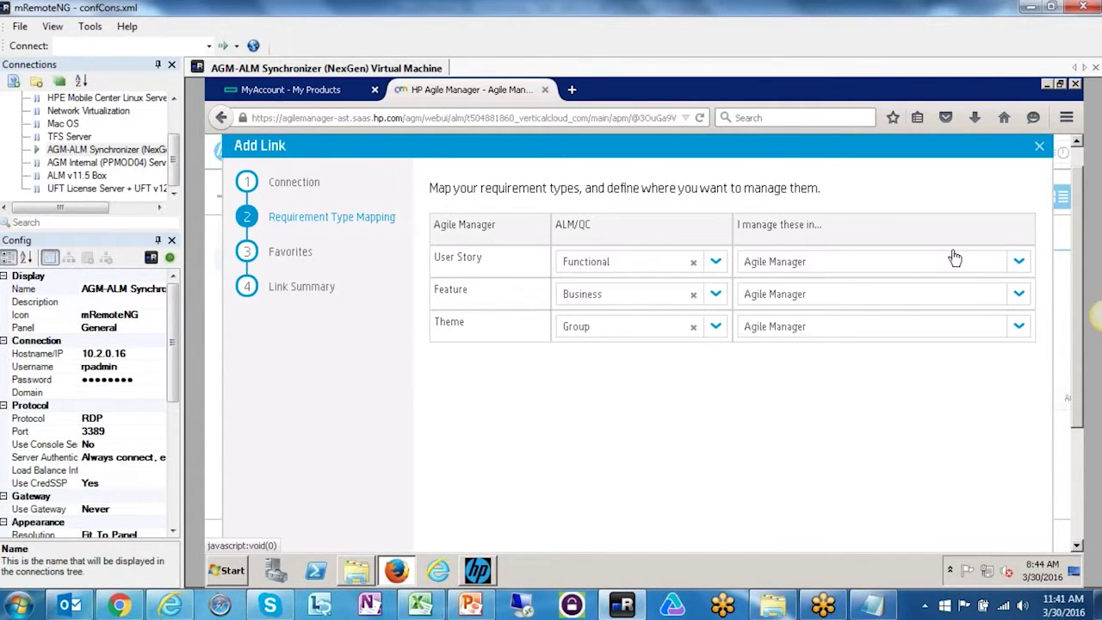
- Keep user stories managed in Agile Manager and proceed to the favorites step
click(1019, 260)
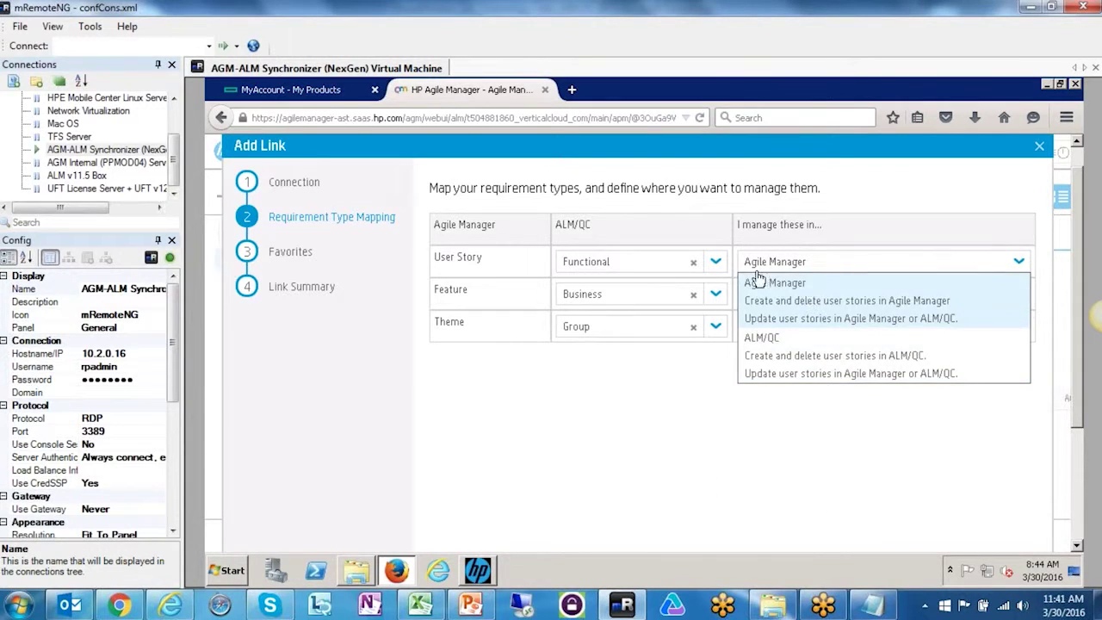
click(758, 282)
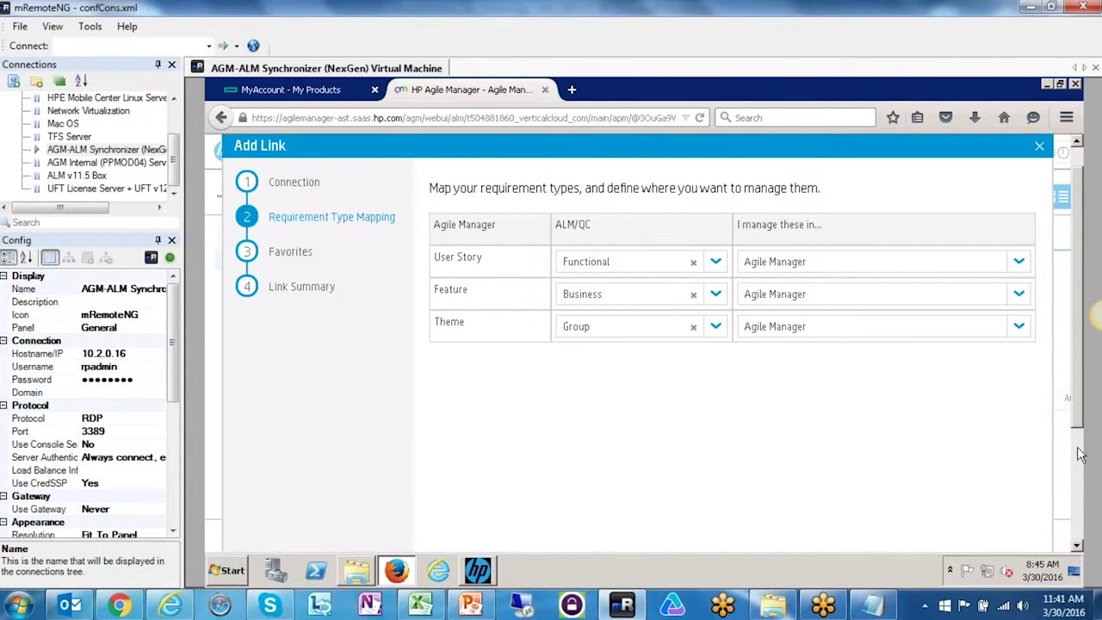
scroll(1082, 456, down, 3)
click(960, 507)
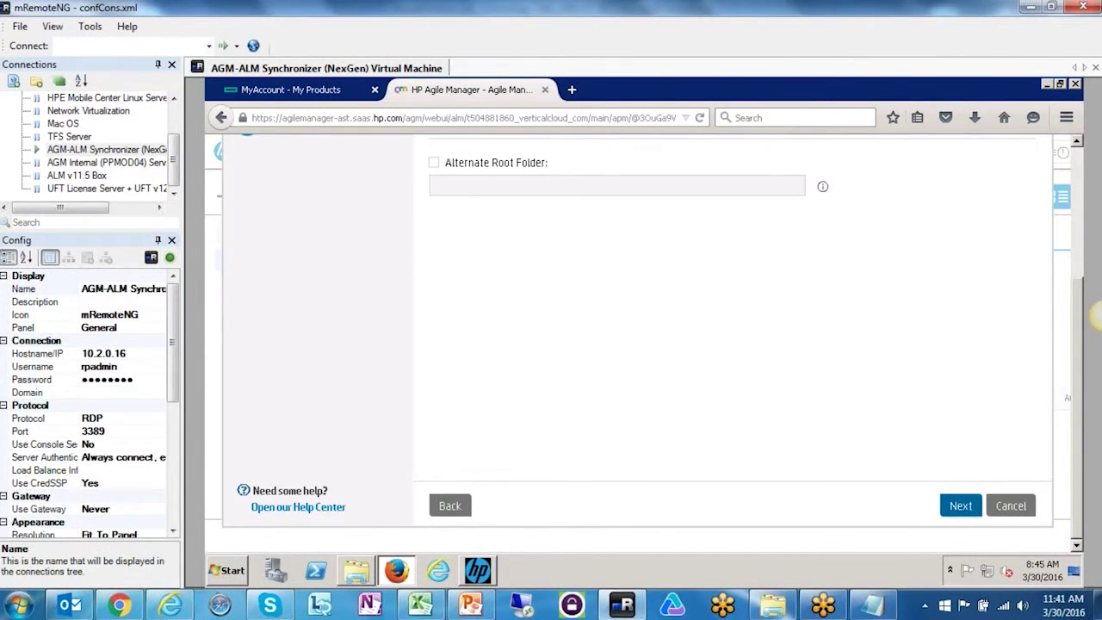
- With no favorites selected, go to the Link Summary and finish the Requirements_Demo link
scroll(689, 327, up, 5)
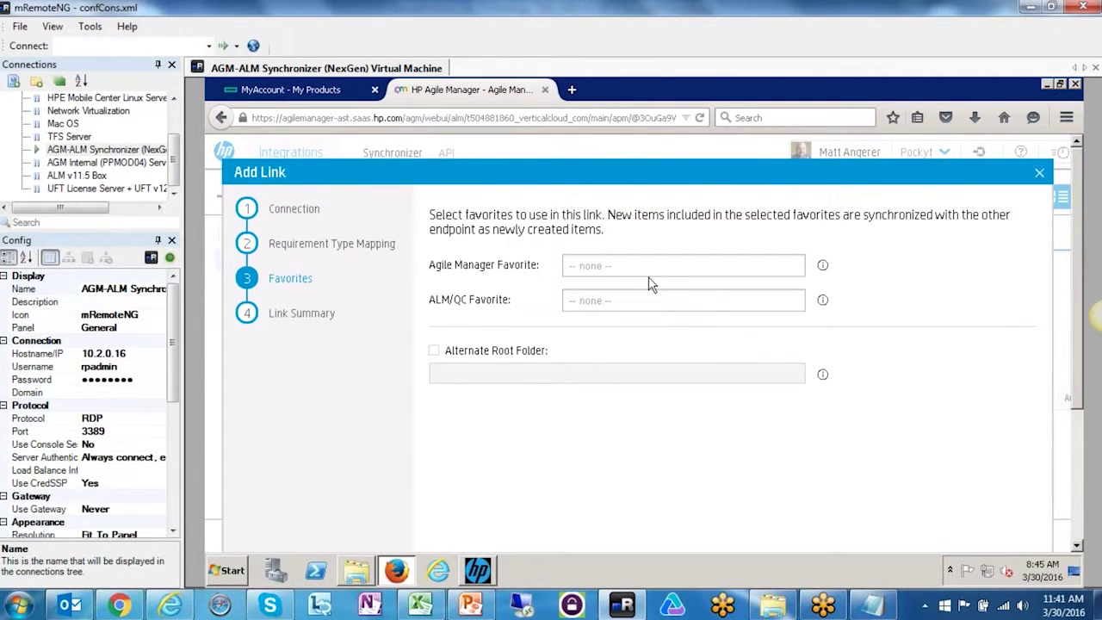
scroll(750, 241, down, 5)
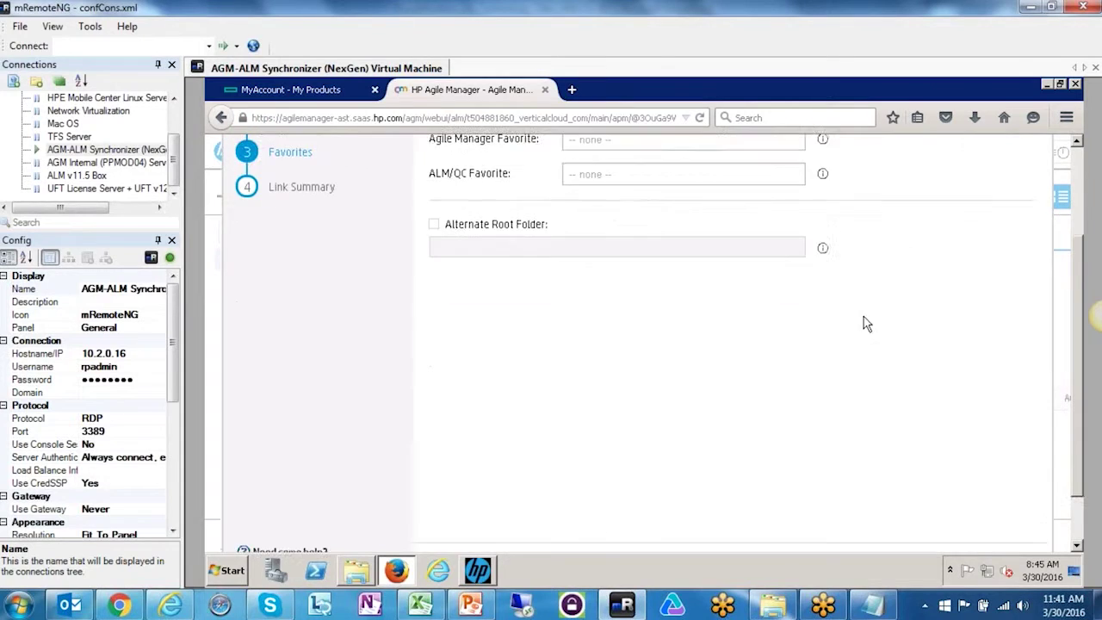
click(954, 508)
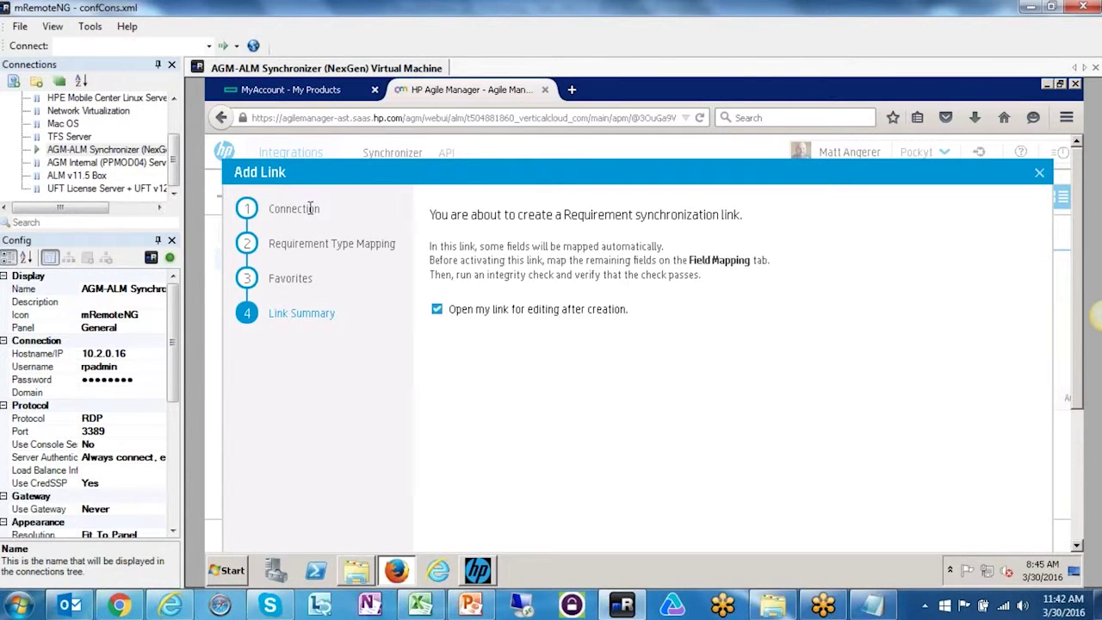
scroll(651, 302, down, 5)
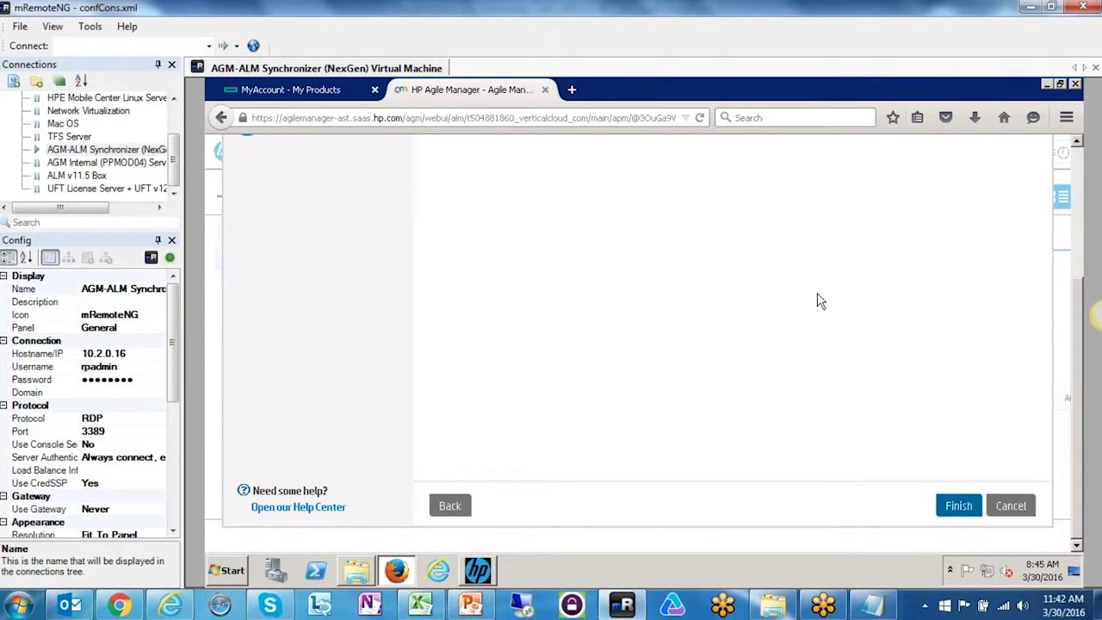
click(959, 507)
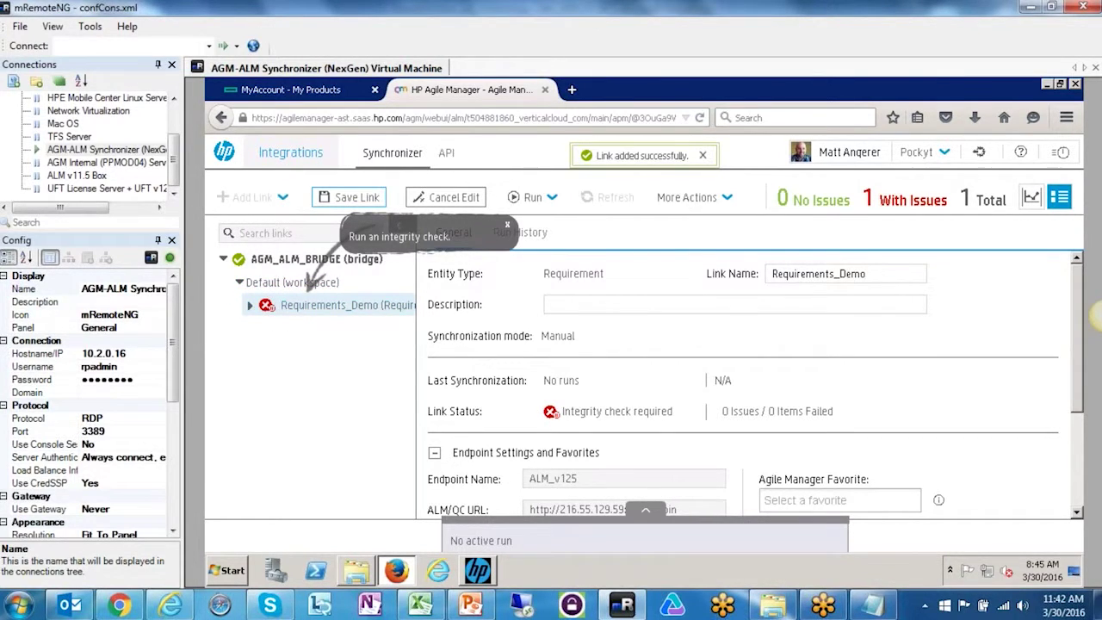
- Review the new Requirements_Demo link's run history and general details
scroll(697, 407, down, 3)
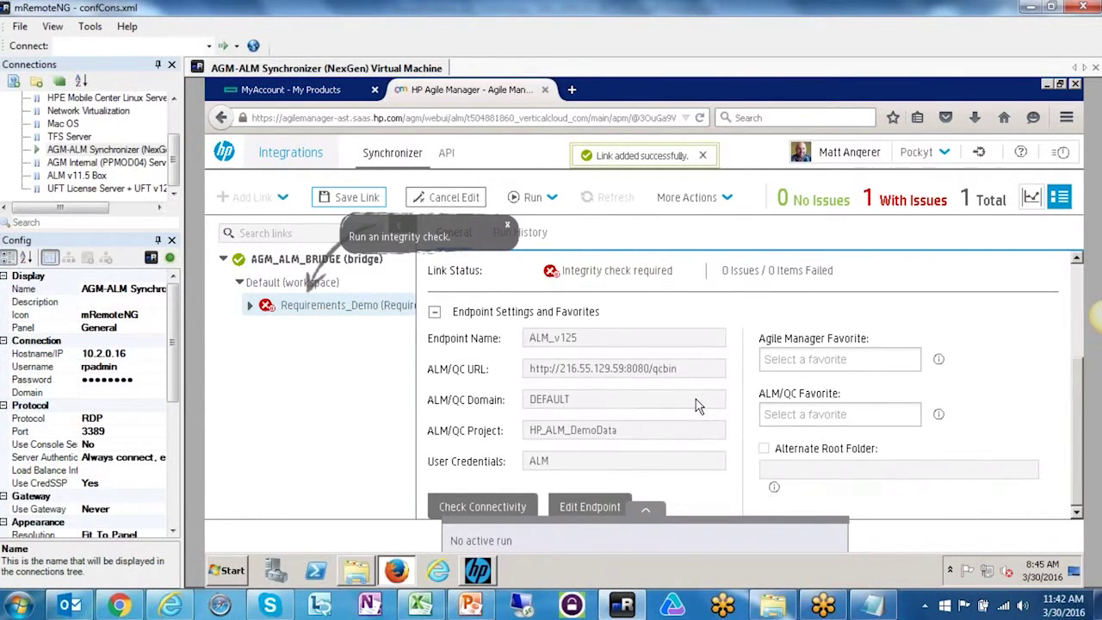
scroll(642, 330, up, 3)
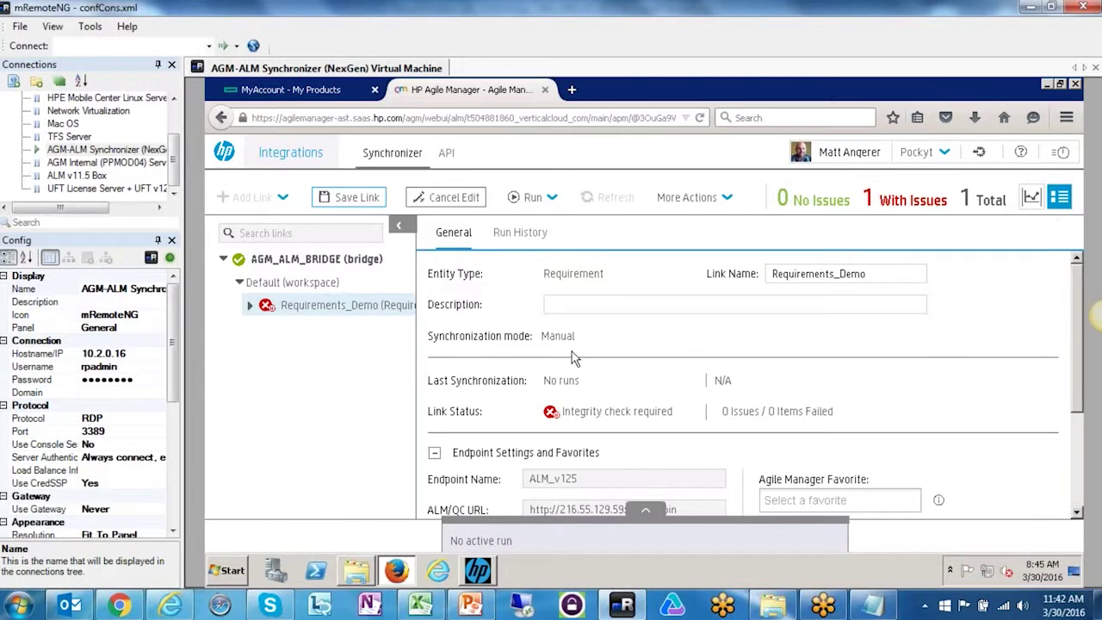
scroll(574, 357, down, 3)
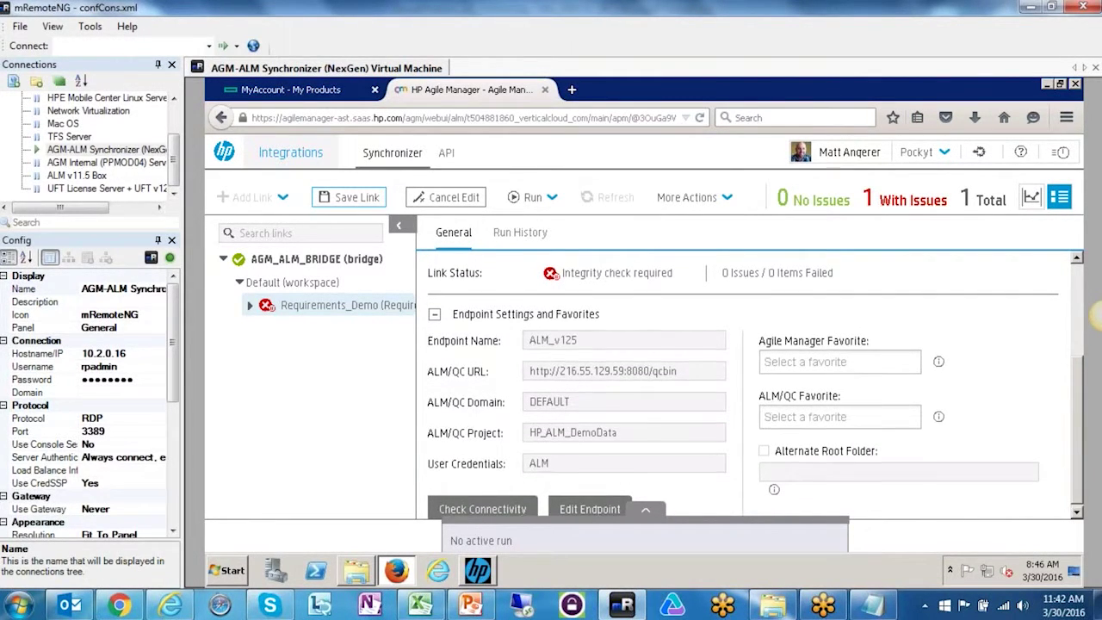
scroll(689, 362, up, 3)
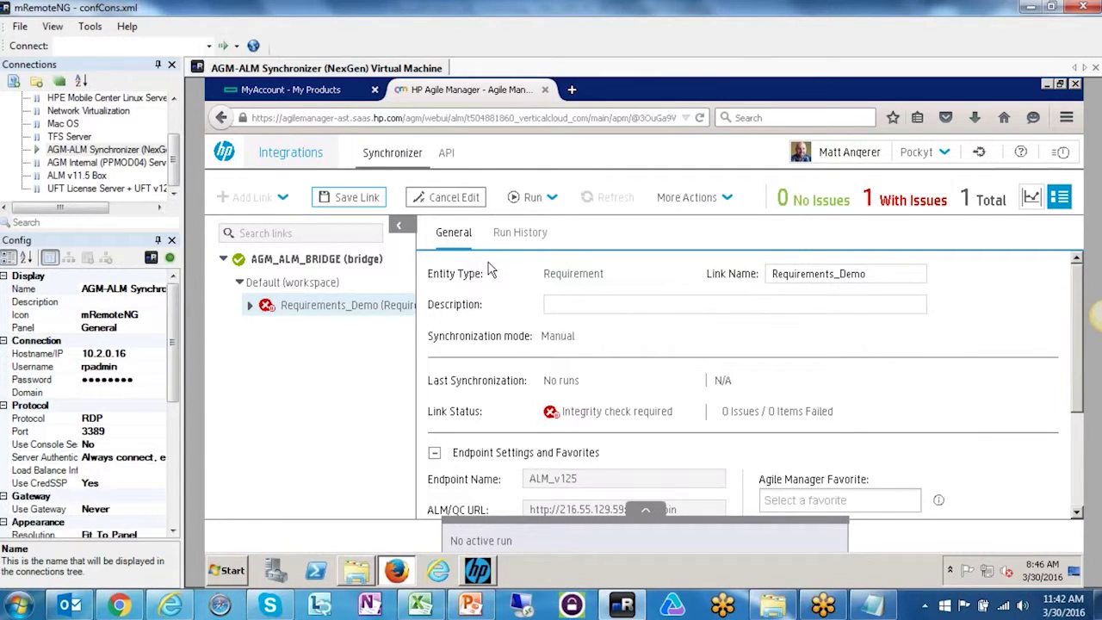
click(517, 234)
click(454, 233)
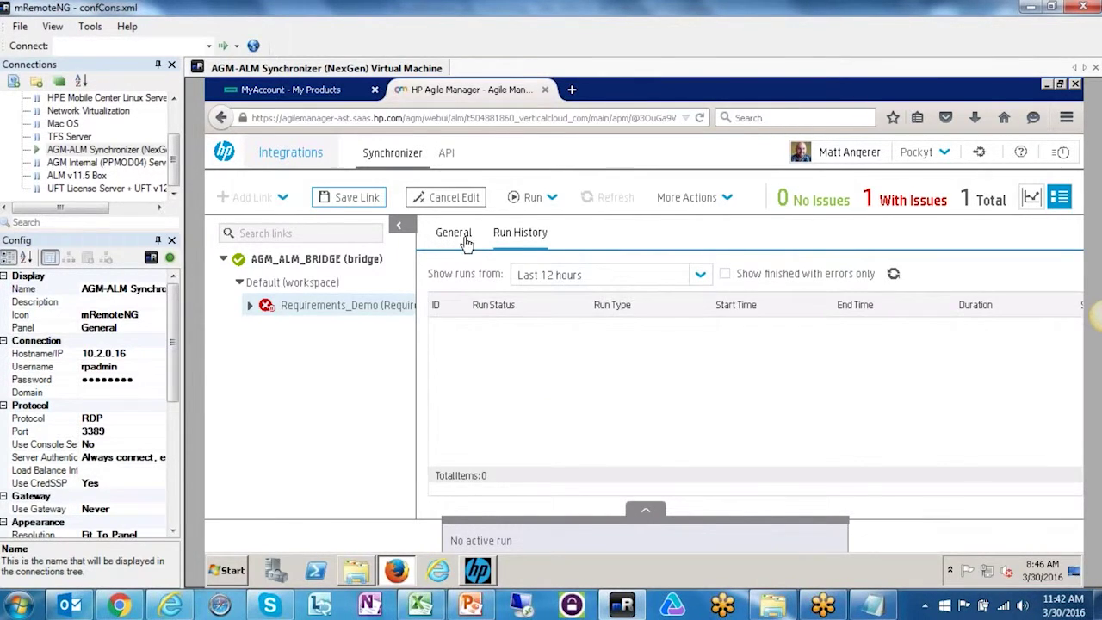
- Save the Requirements_Demo link and expand it to show its three subtypes
click(347, 200)
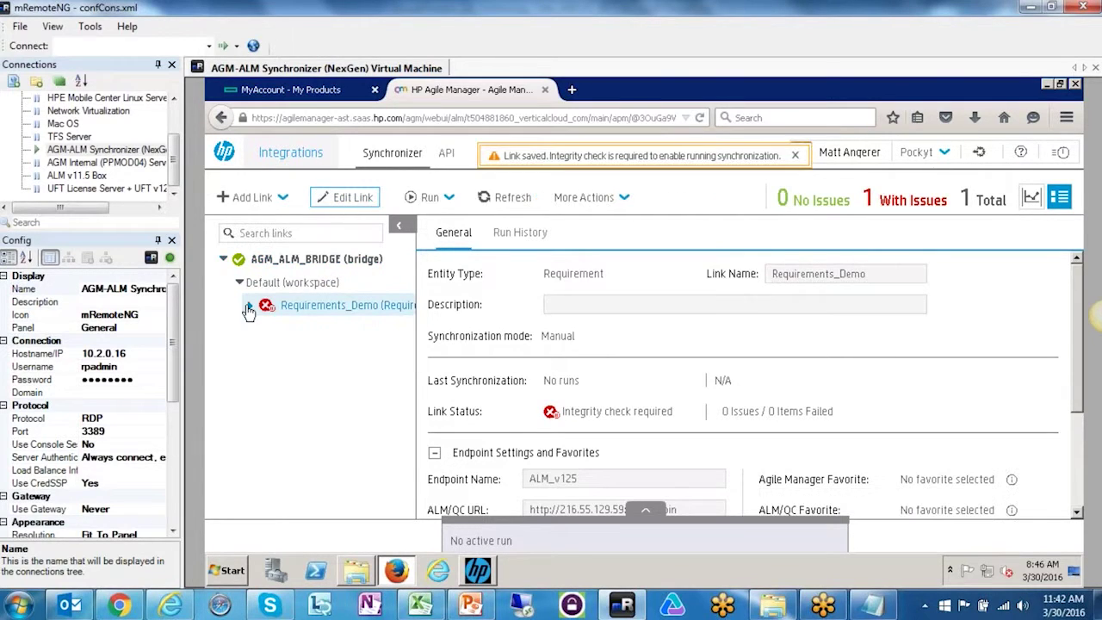
click(796, 157)
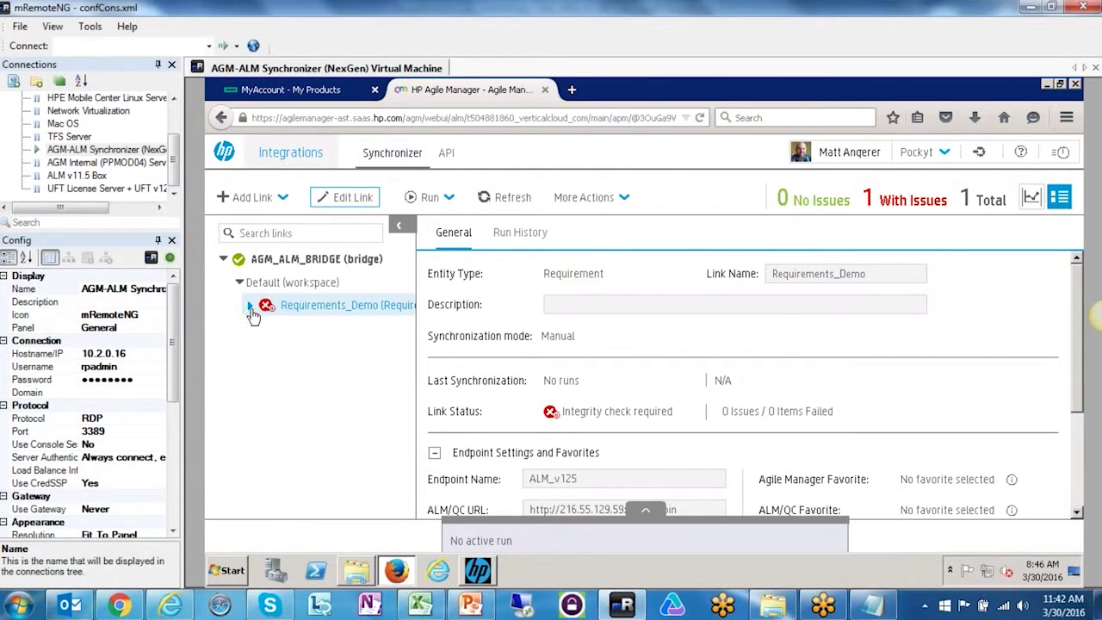
click(250, 306)
- Run an integrity check on Requirements_Demo and select the User Story-Functional subtype
right_click(312, 312)
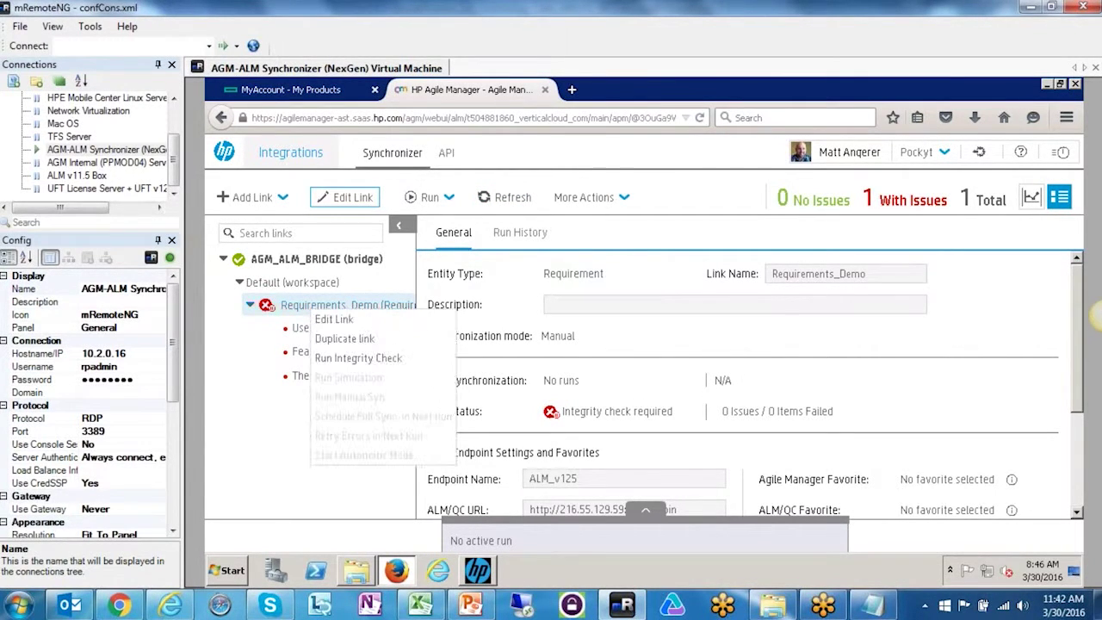
click(342, 359)
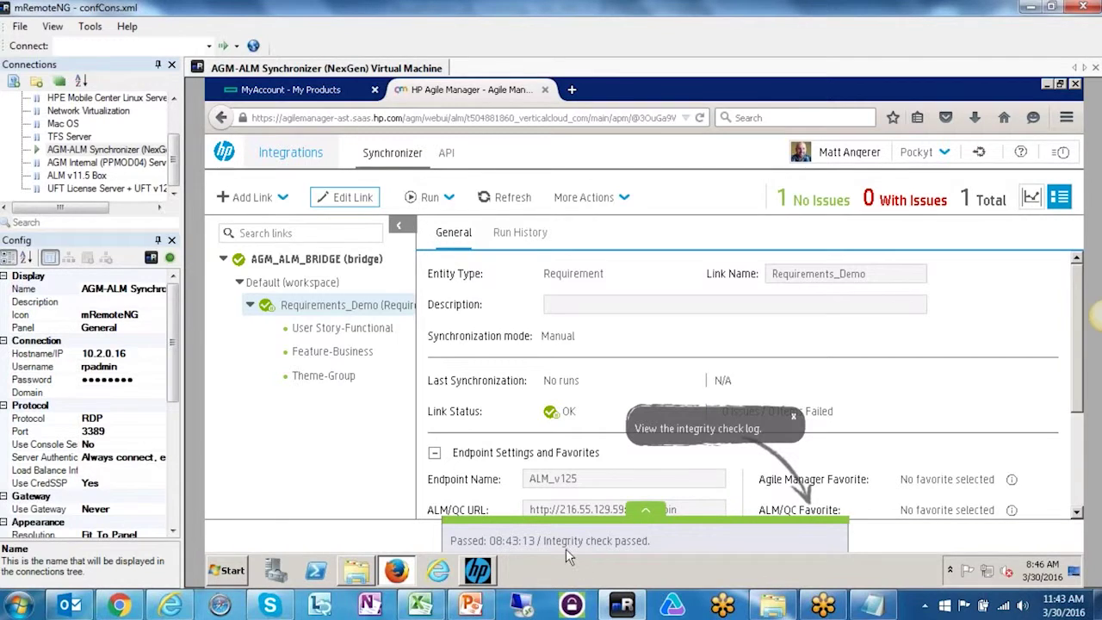
click(344, 328)
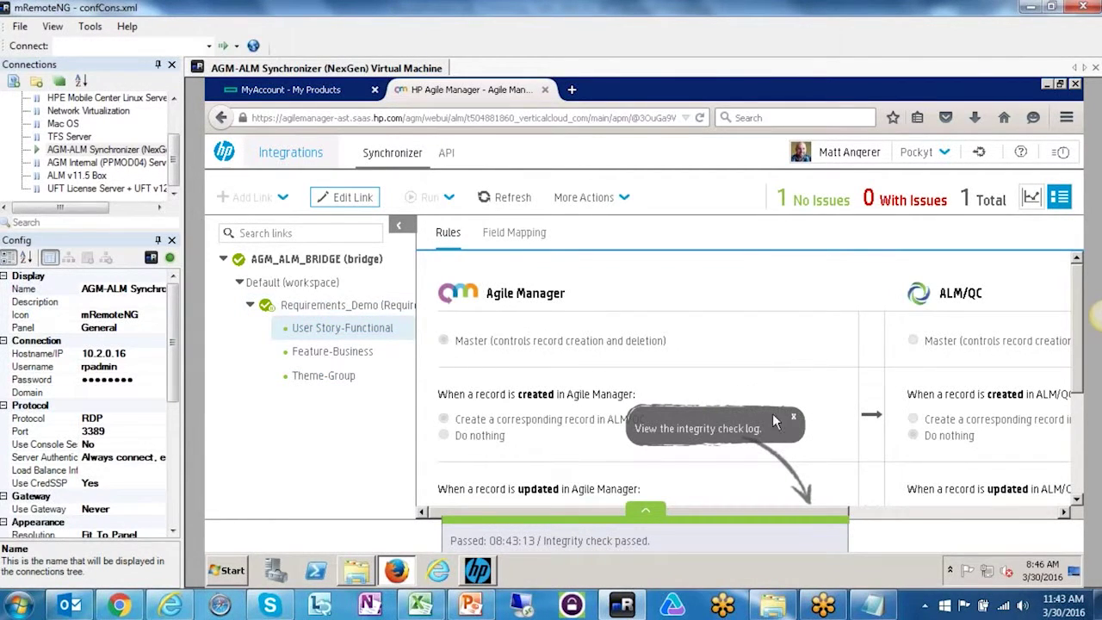
- Expand the integrity-check log and open the full Synchronizer Report
click(641, 510)
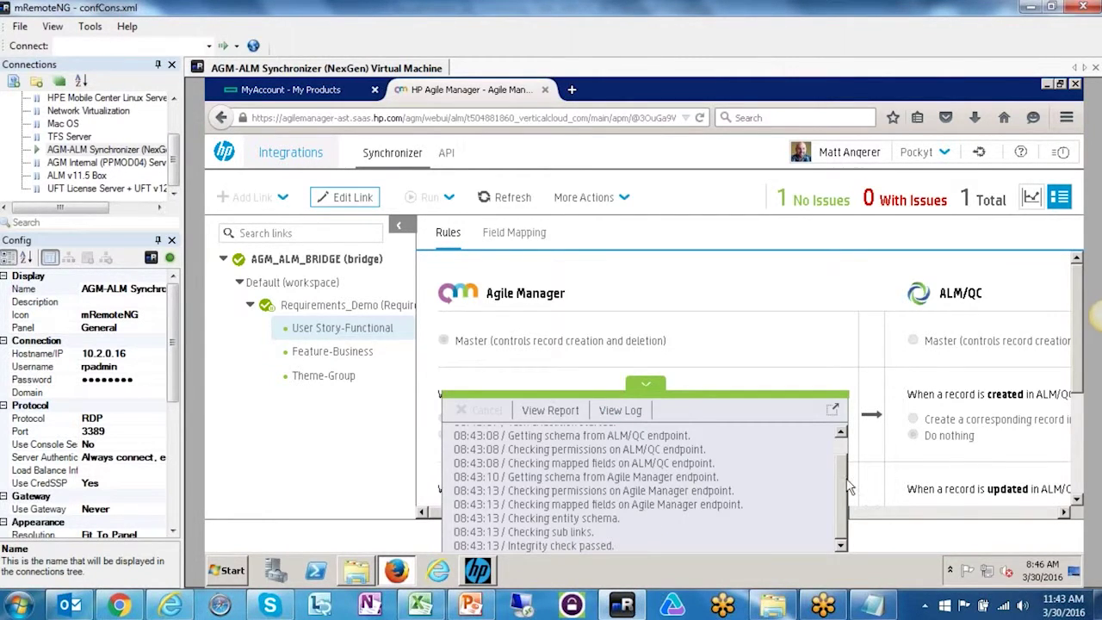
drag(842, 481, 840, 452)
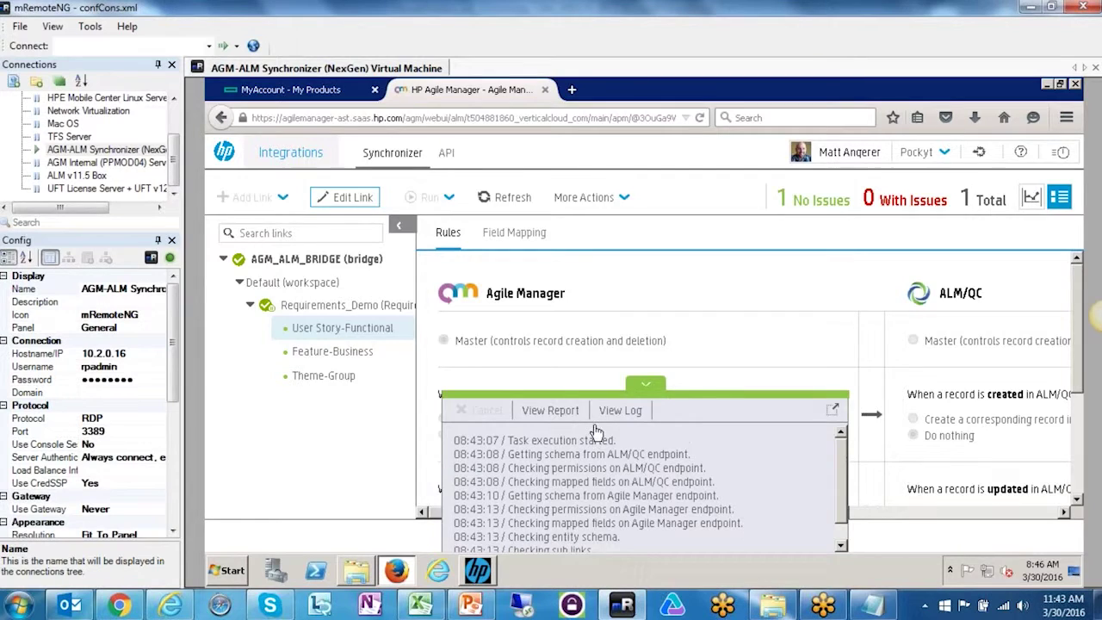
click(551, 411)
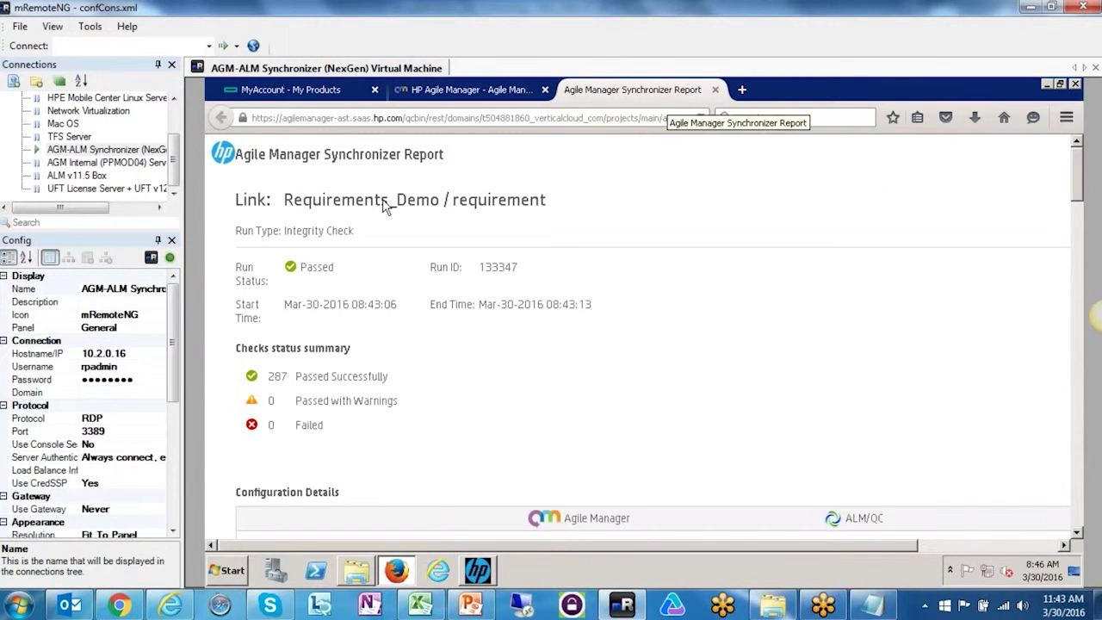
- Scroll the Synchronizer Report, switching briefly to the synchronizer page and back
scroll(521, 318, down, 5)
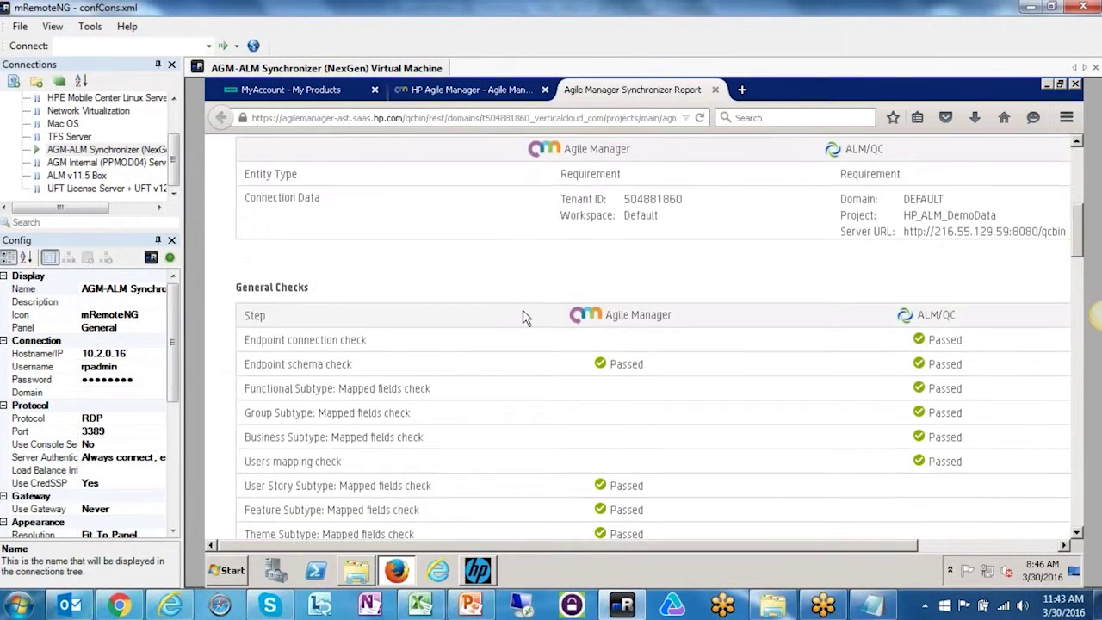
scroll(531, 318, down, 2)
scroll(873, 229, up, 1)
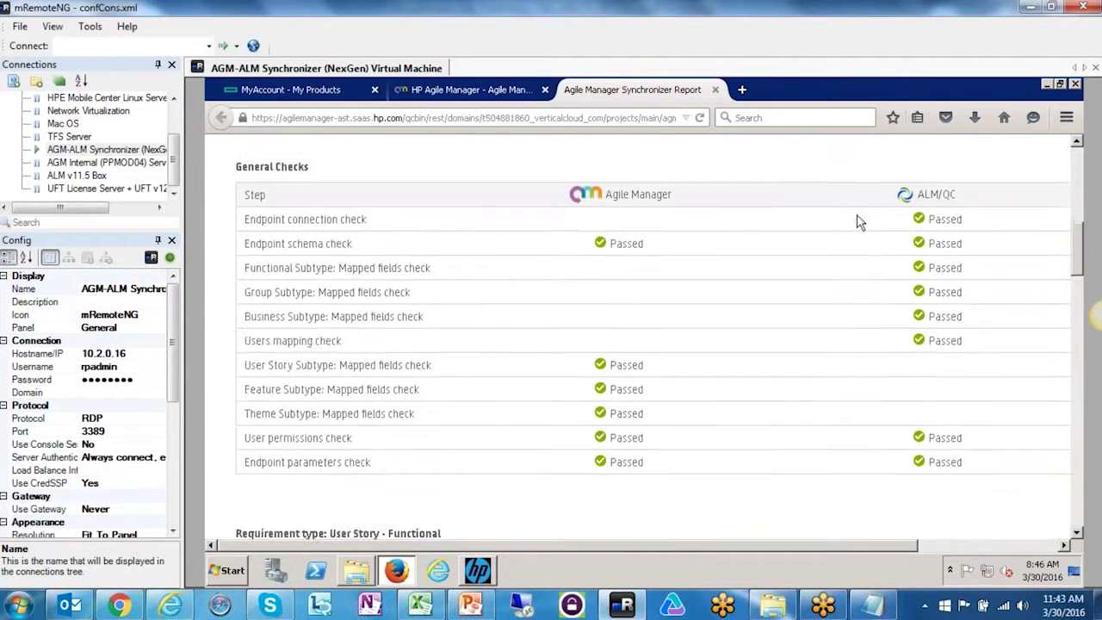
scroll(637, 345, down, 1)
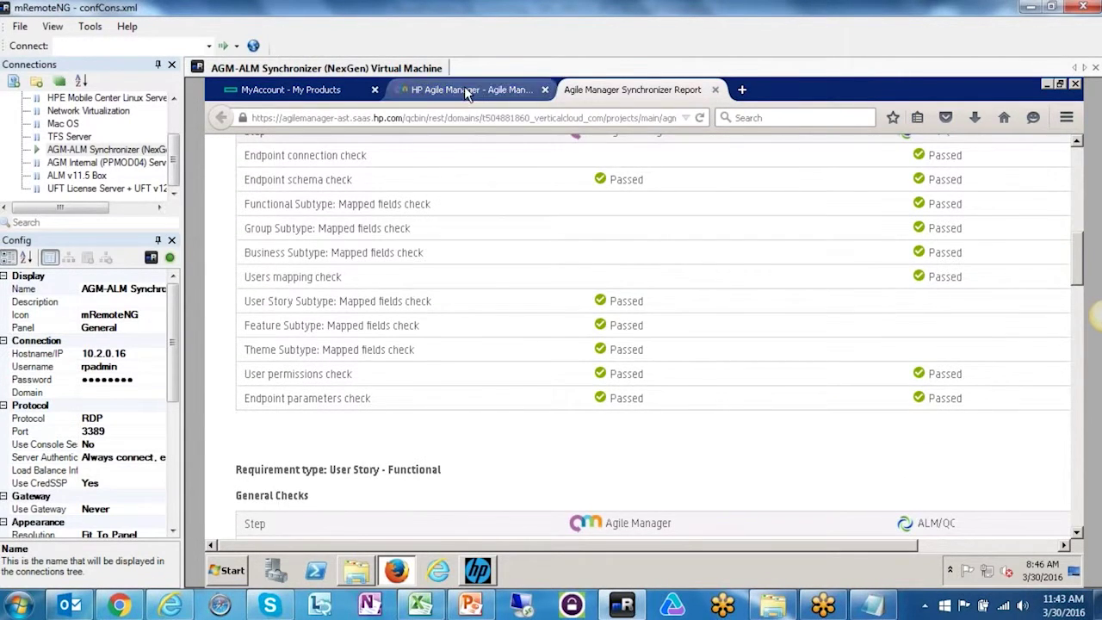
click(467, 91)
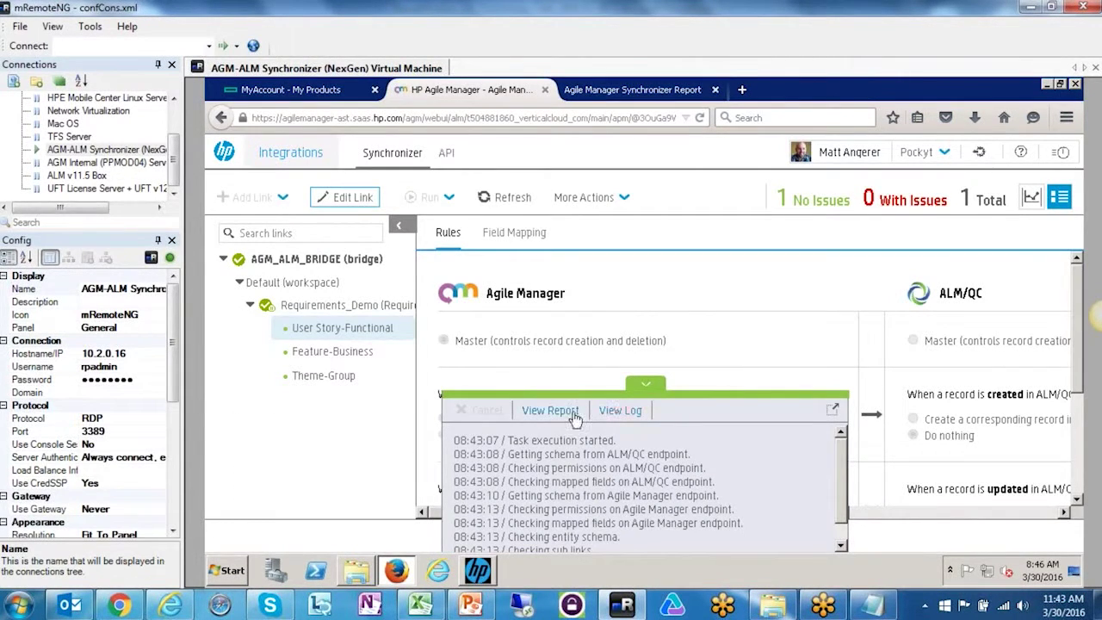
click(620, 92)
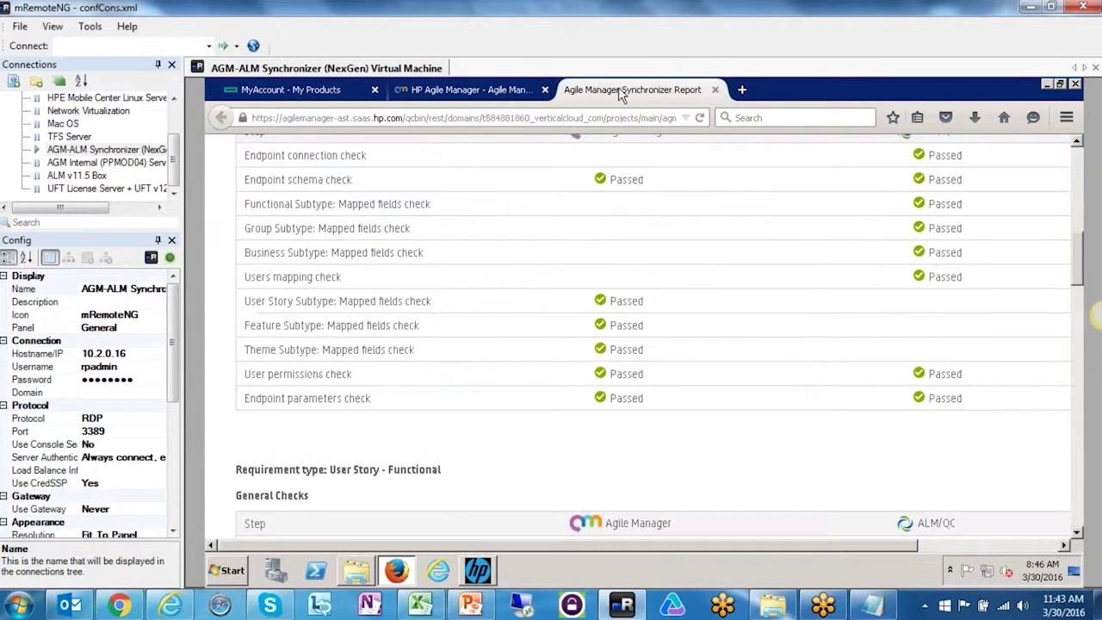
- Read through the 287 passed, 0 failed results, then close the report and collapse the log
scroll(671, 441, down, 3)
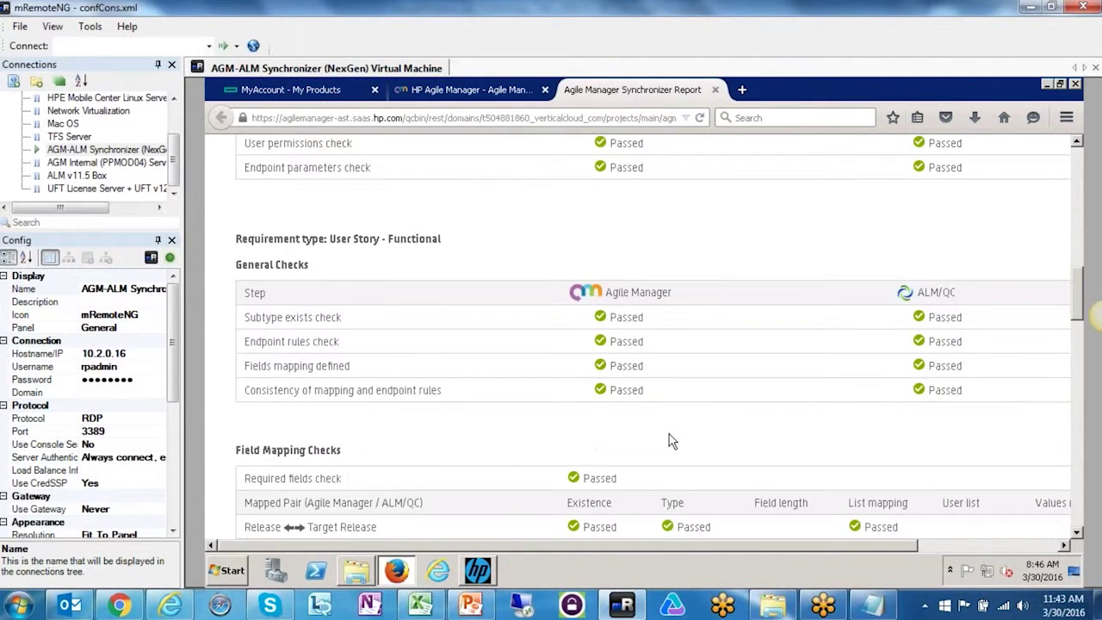
scroll(672, 440, down, 2)
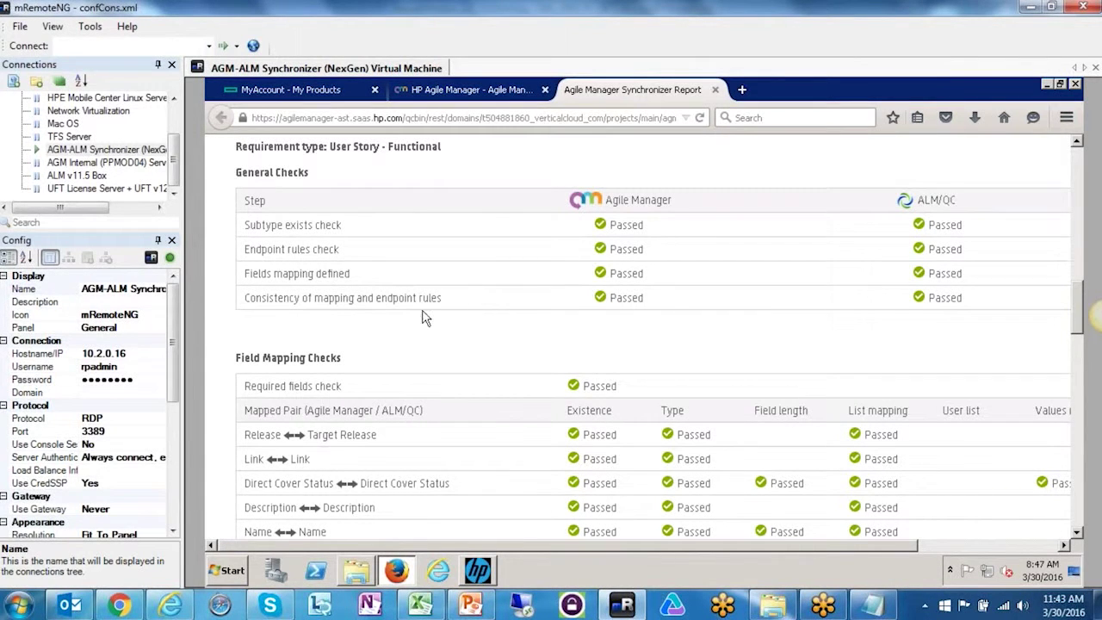
scroll(495, 414, down, 2)
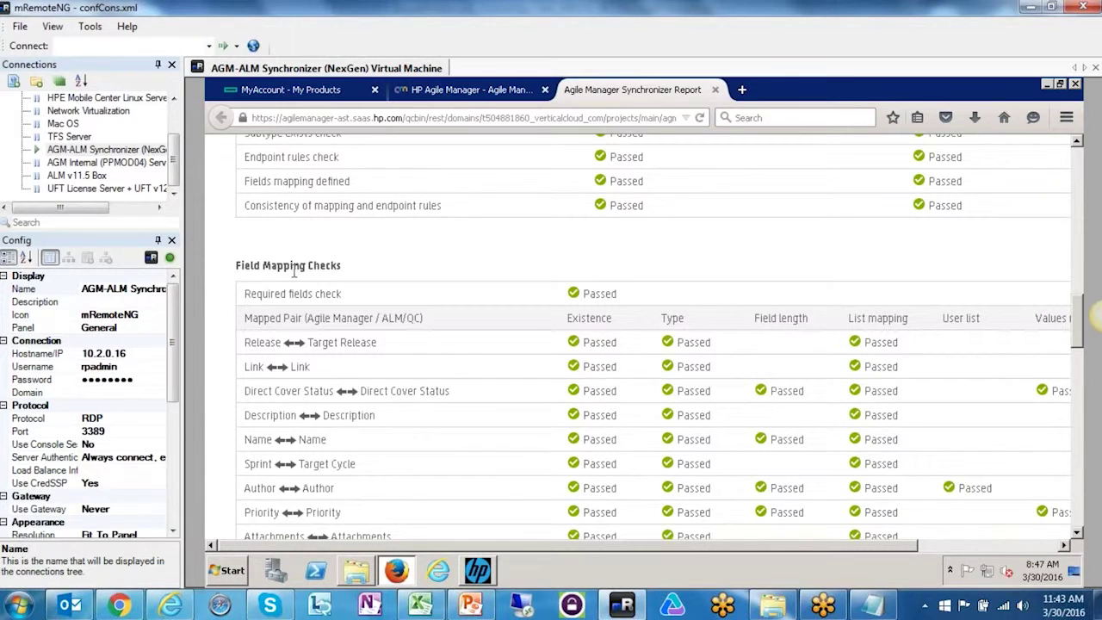
scroll(428, 349, down, 2)
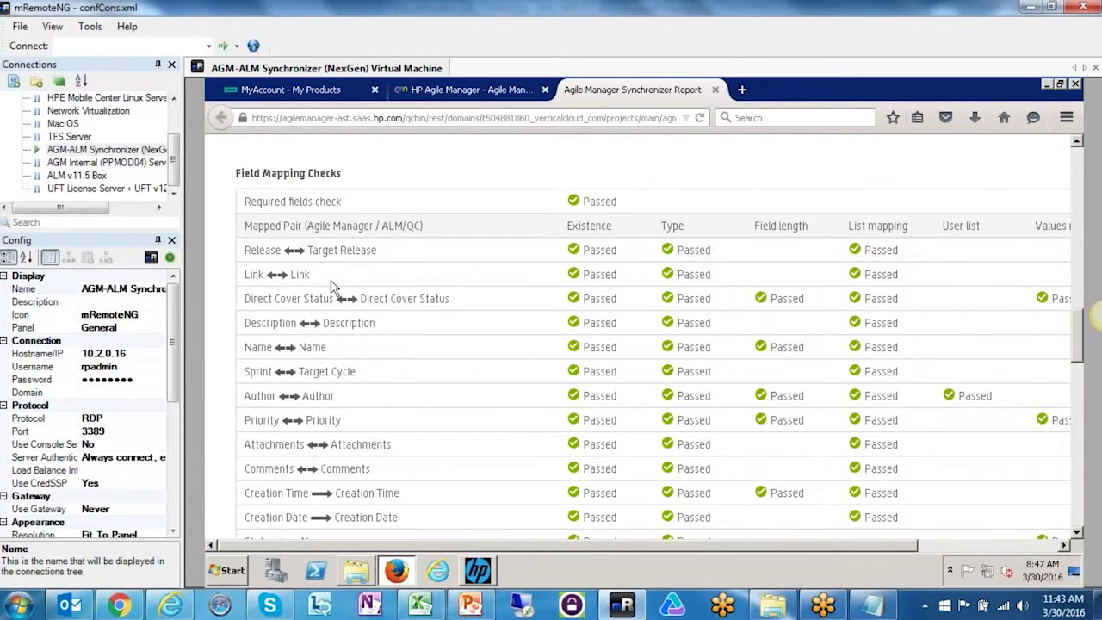
scroll(575, 411, down, 10)
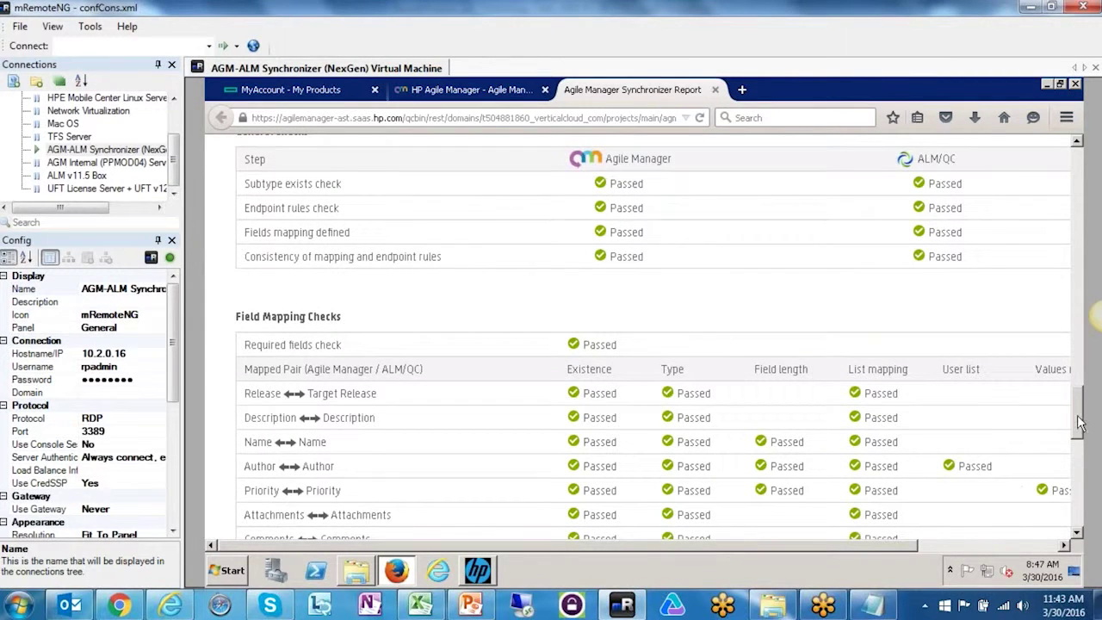
scroll(1076, 388, up, 2)
scroll(782, 151, up, 2)
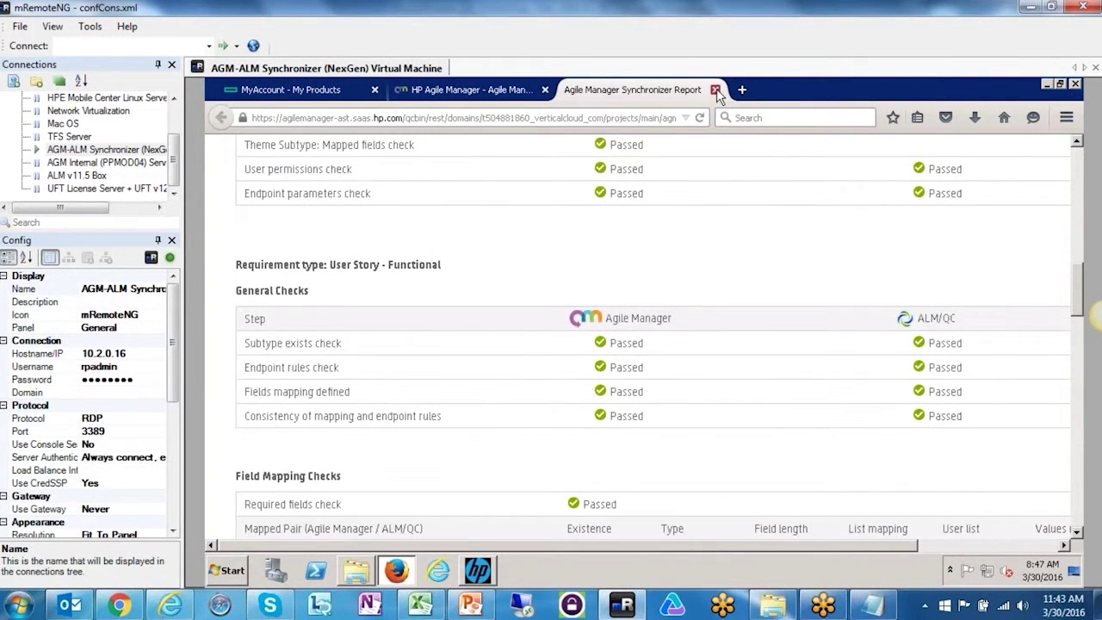
click(715, 89)
click(646, 387)
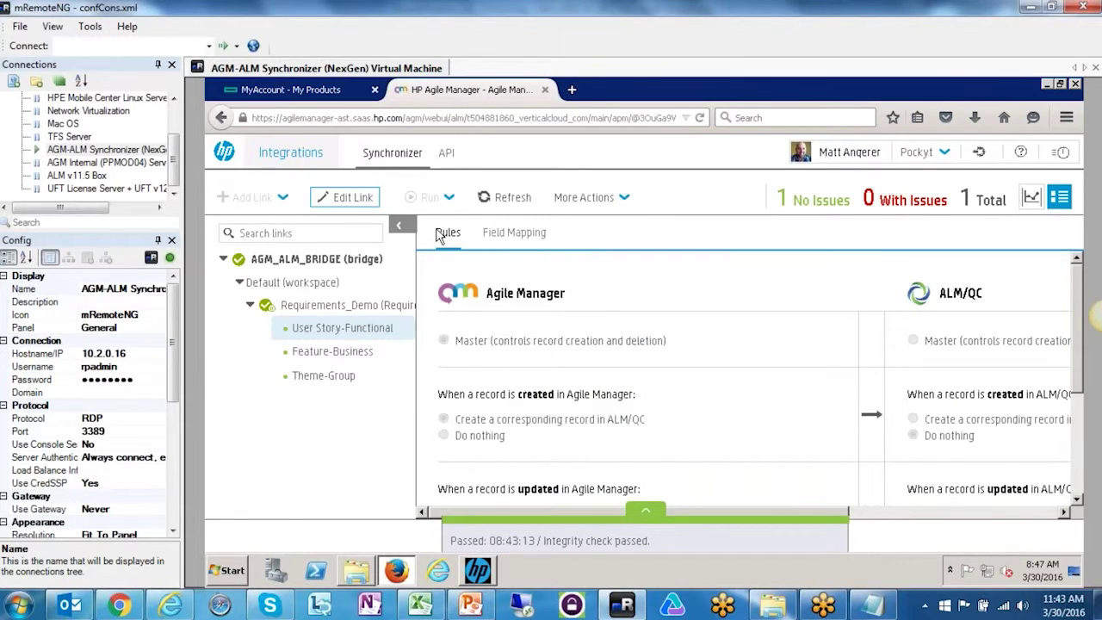
- Open the User Story-Functional field mappings and browse fields such as Application and Creation Date
click(517, 233)
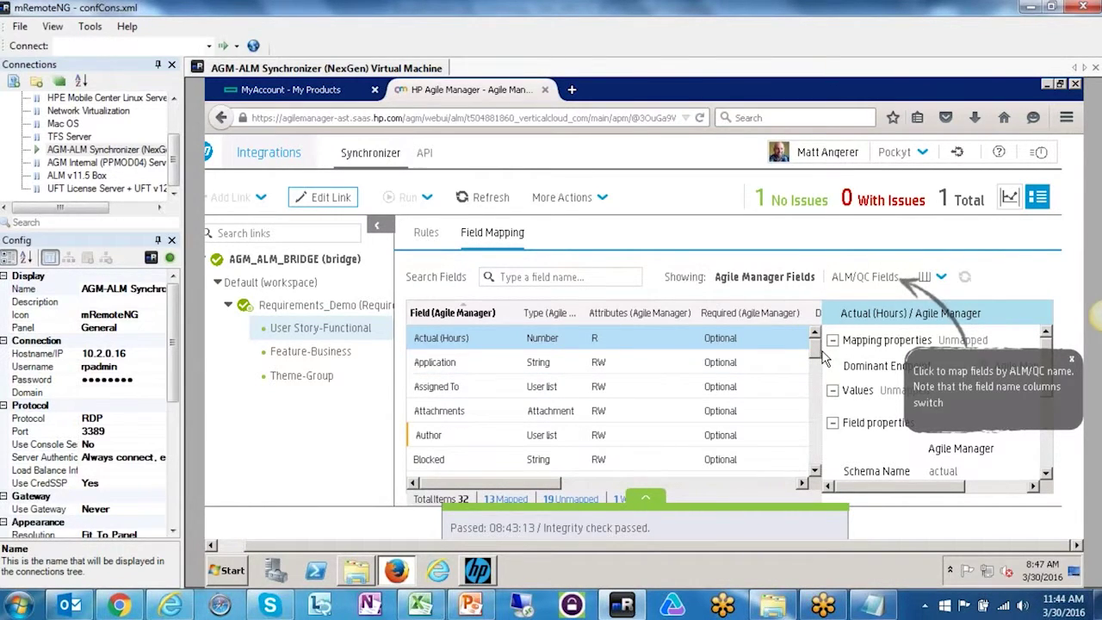
click(474, 362)
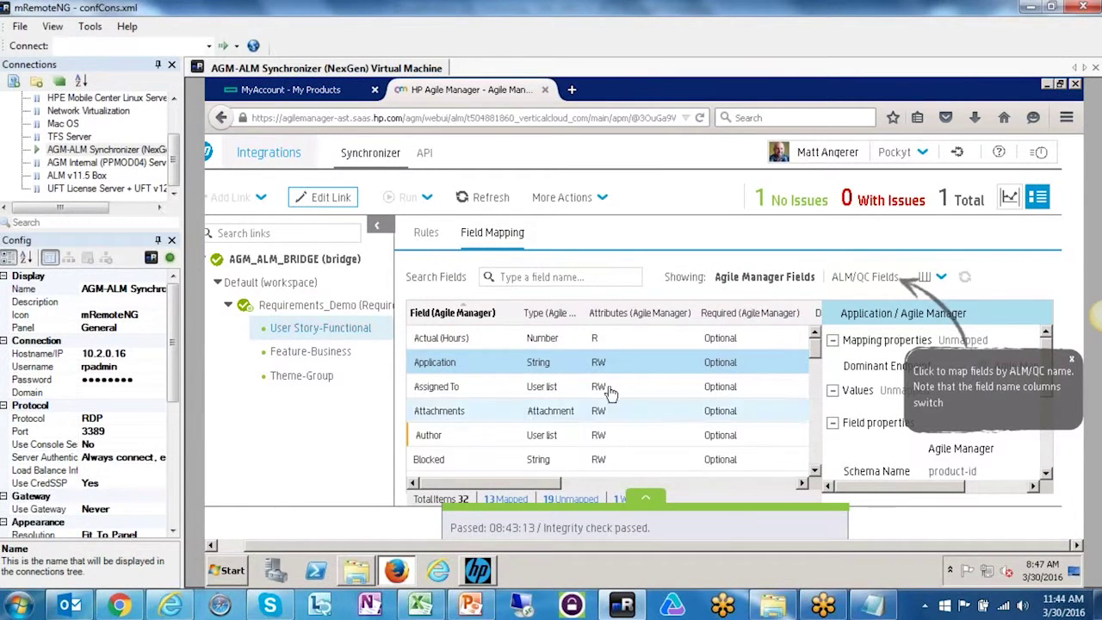
drag(528, 484, 535, 484)
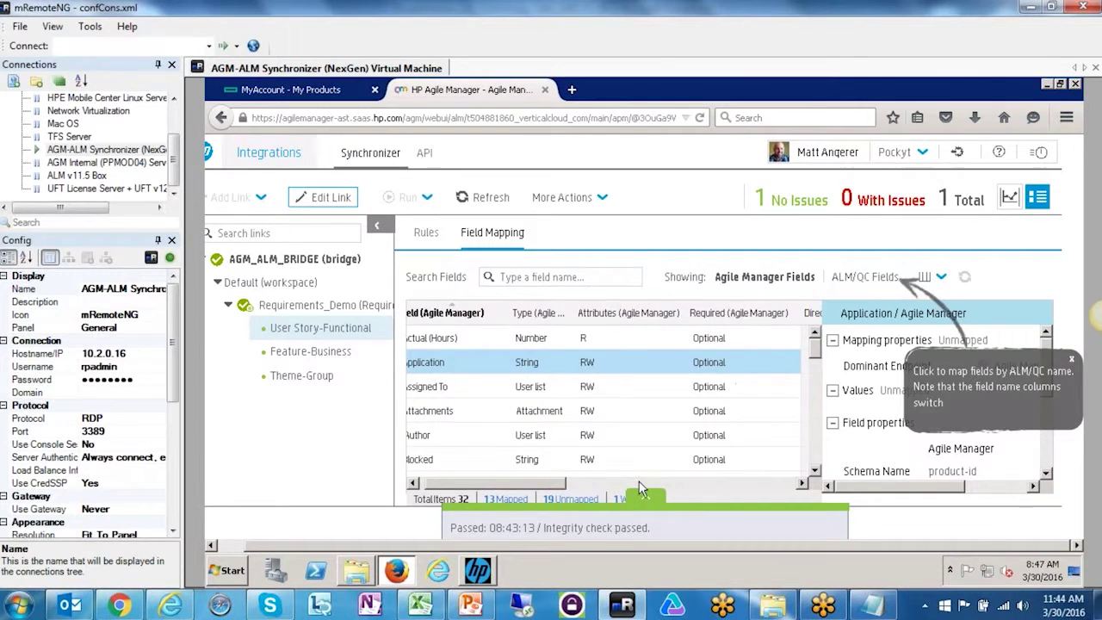
click(641, 485)
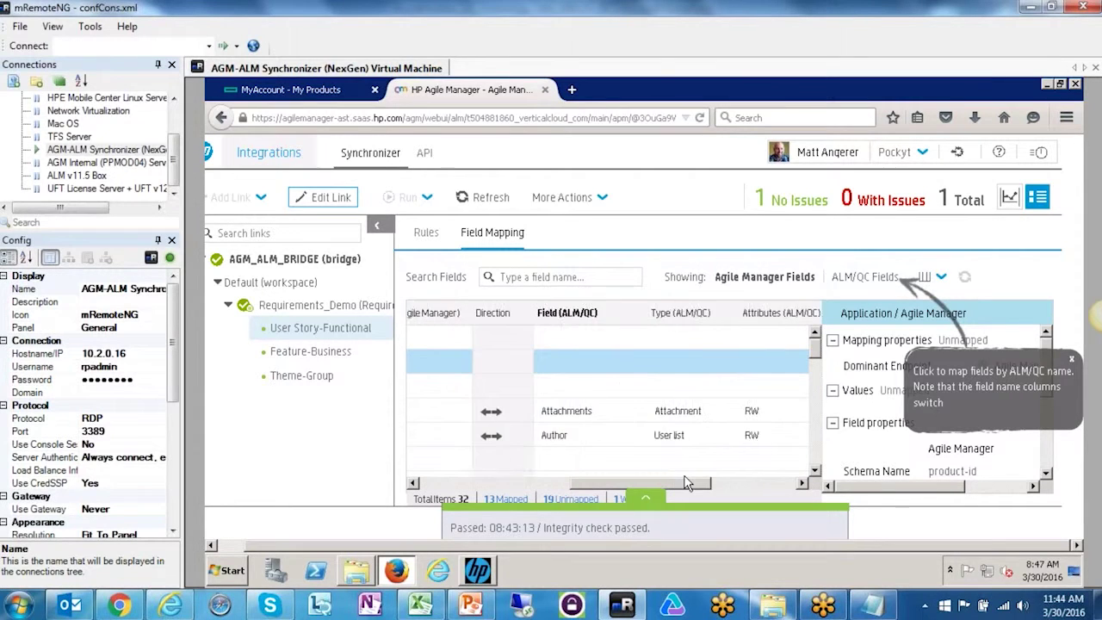
click(456, 480)
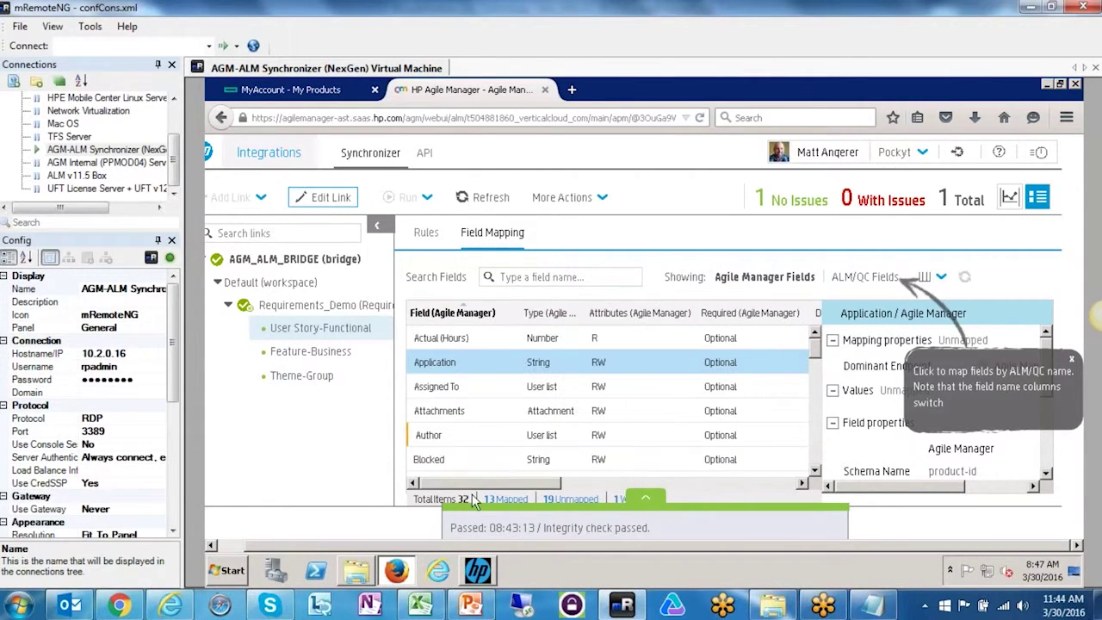
click(815, 471)
click(816, 471)
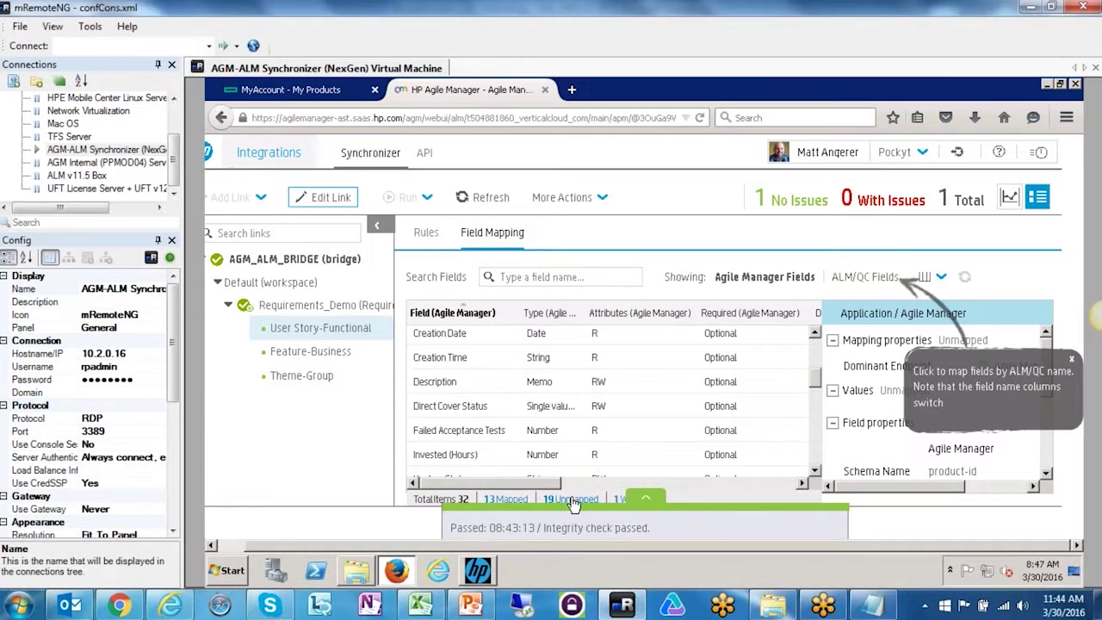
- Filter the mapping grid to 13 mapped, then all 32, then the 19 unmapped fields
click(510, 499)
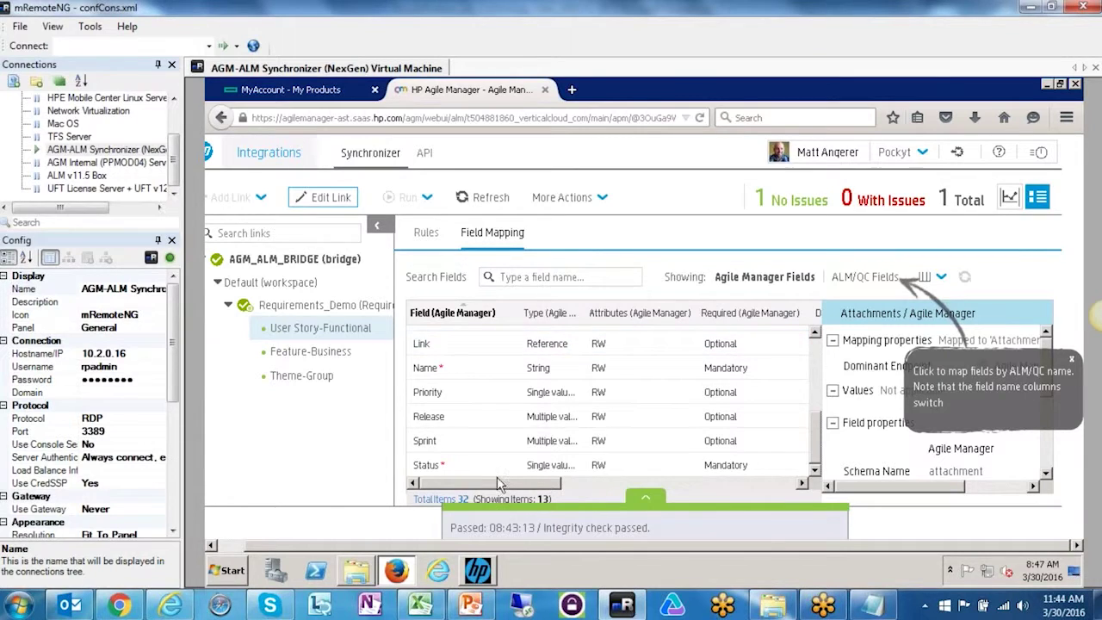
click(442, 501)
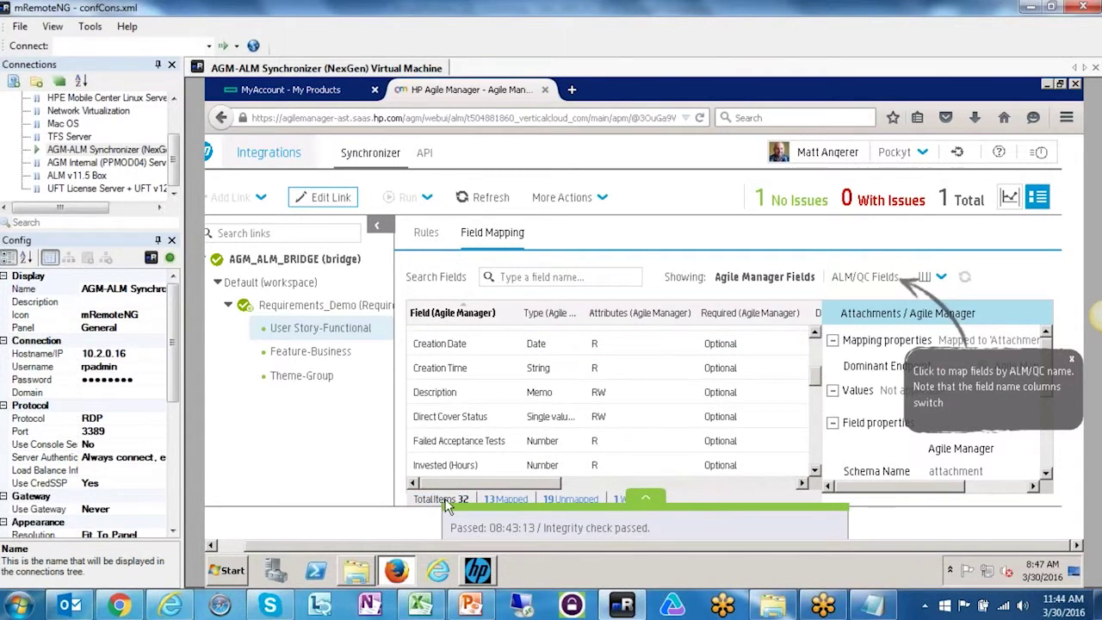
click(569, 504)
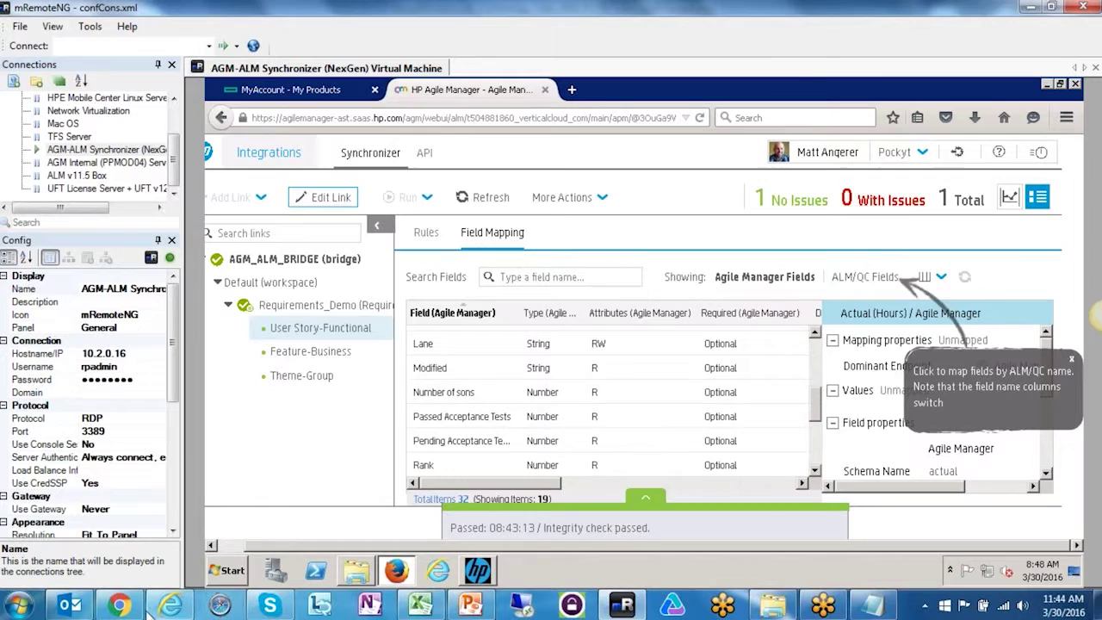
- Switch to the PowerPoint presentation and select the slide 14 Thank you! thumbnail
click(470, 605)
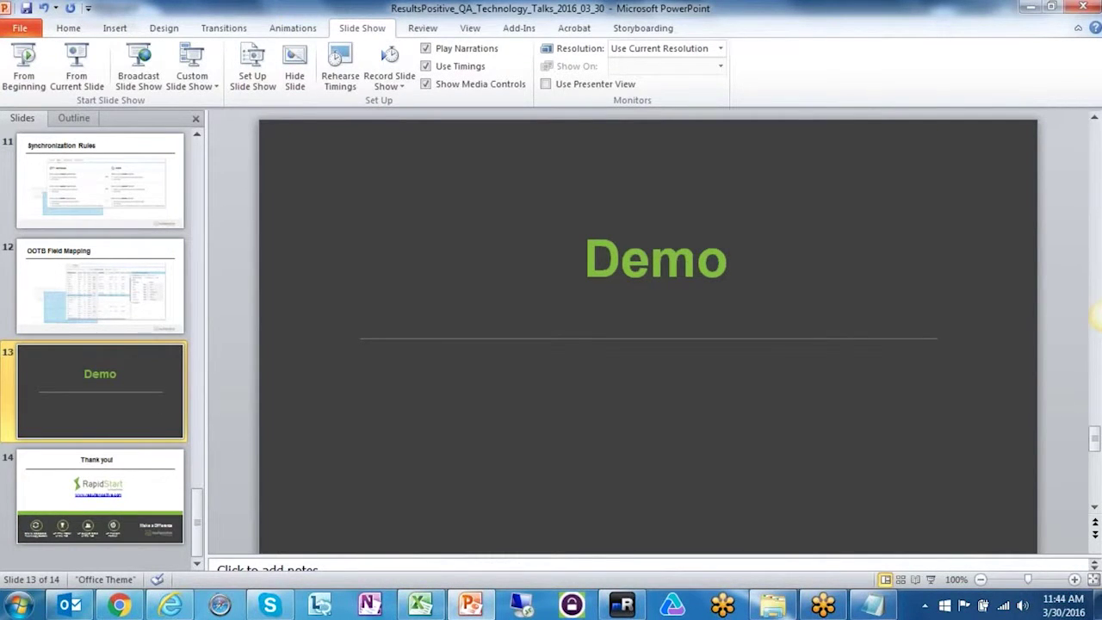
click(48, 495)
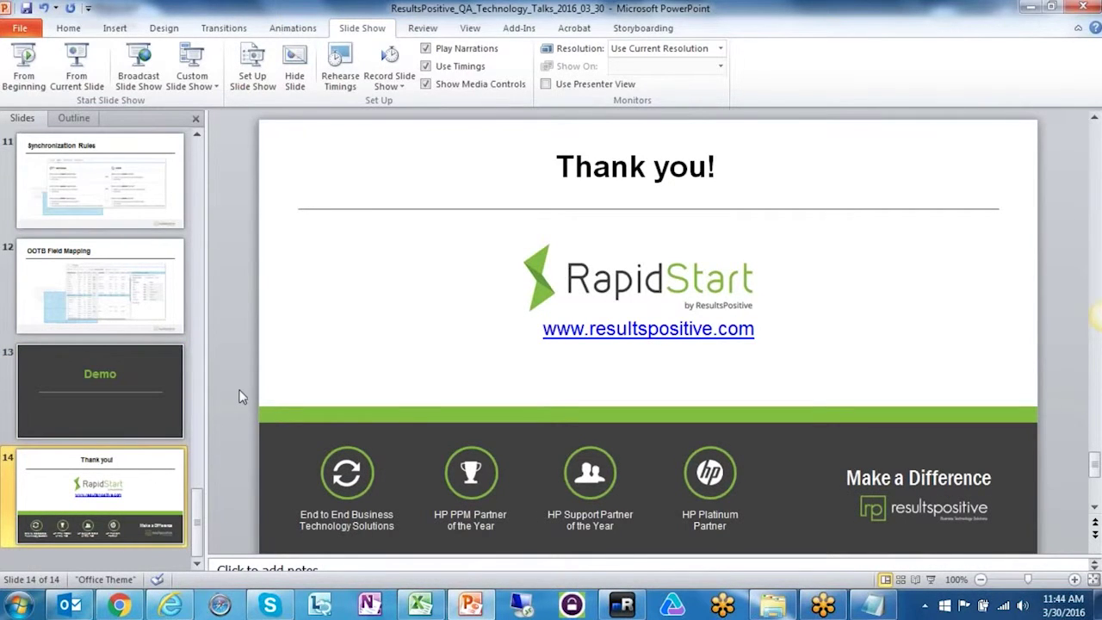